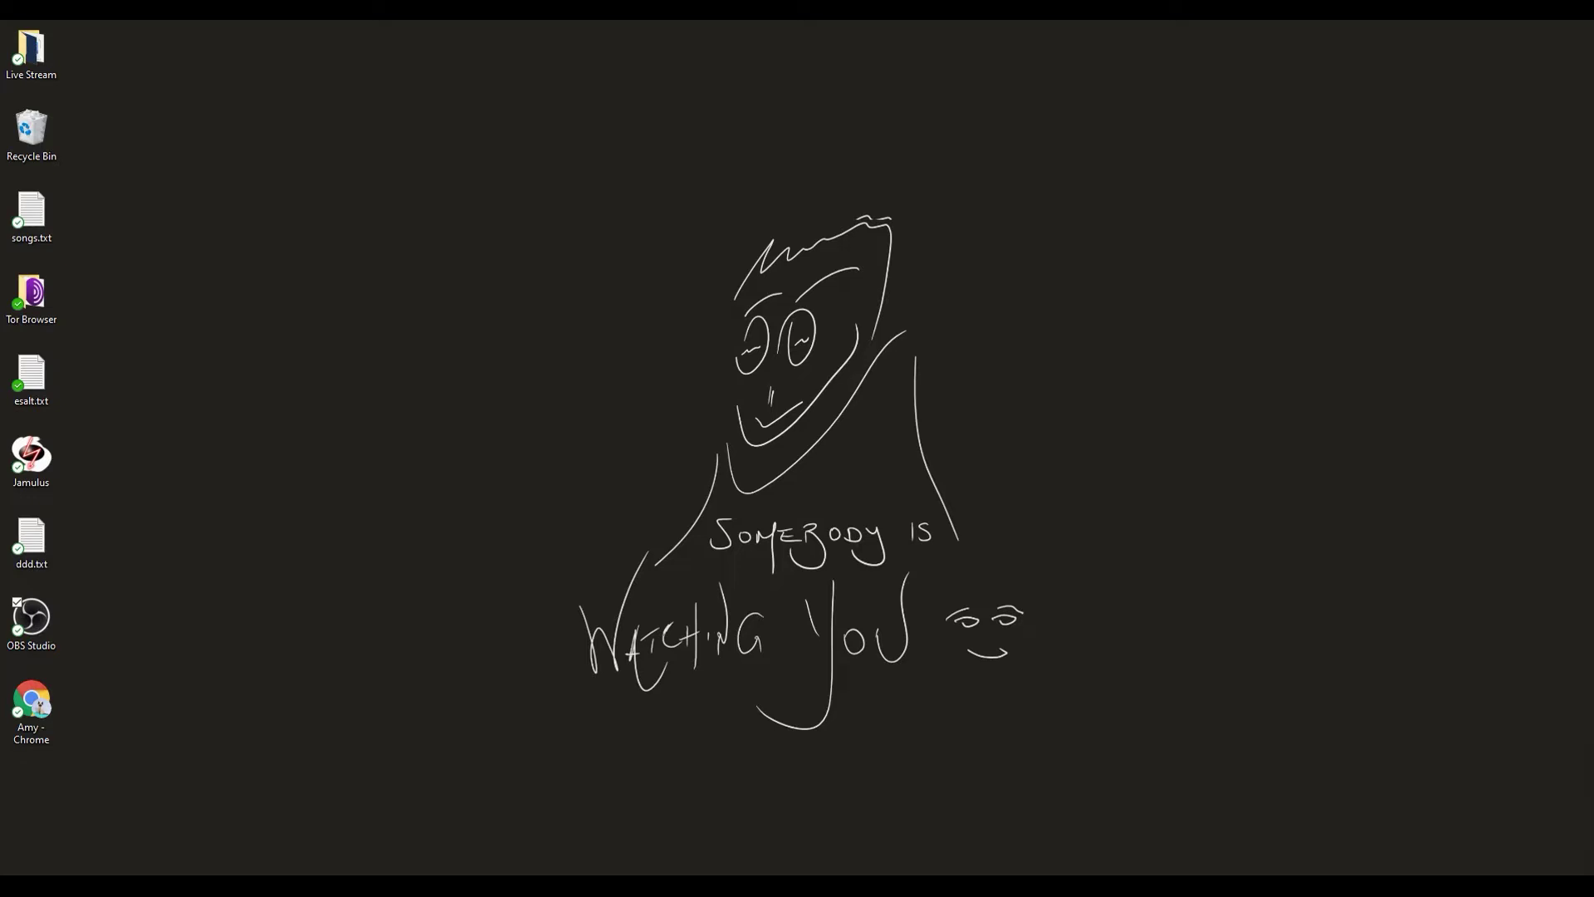
key(alt+Tab)
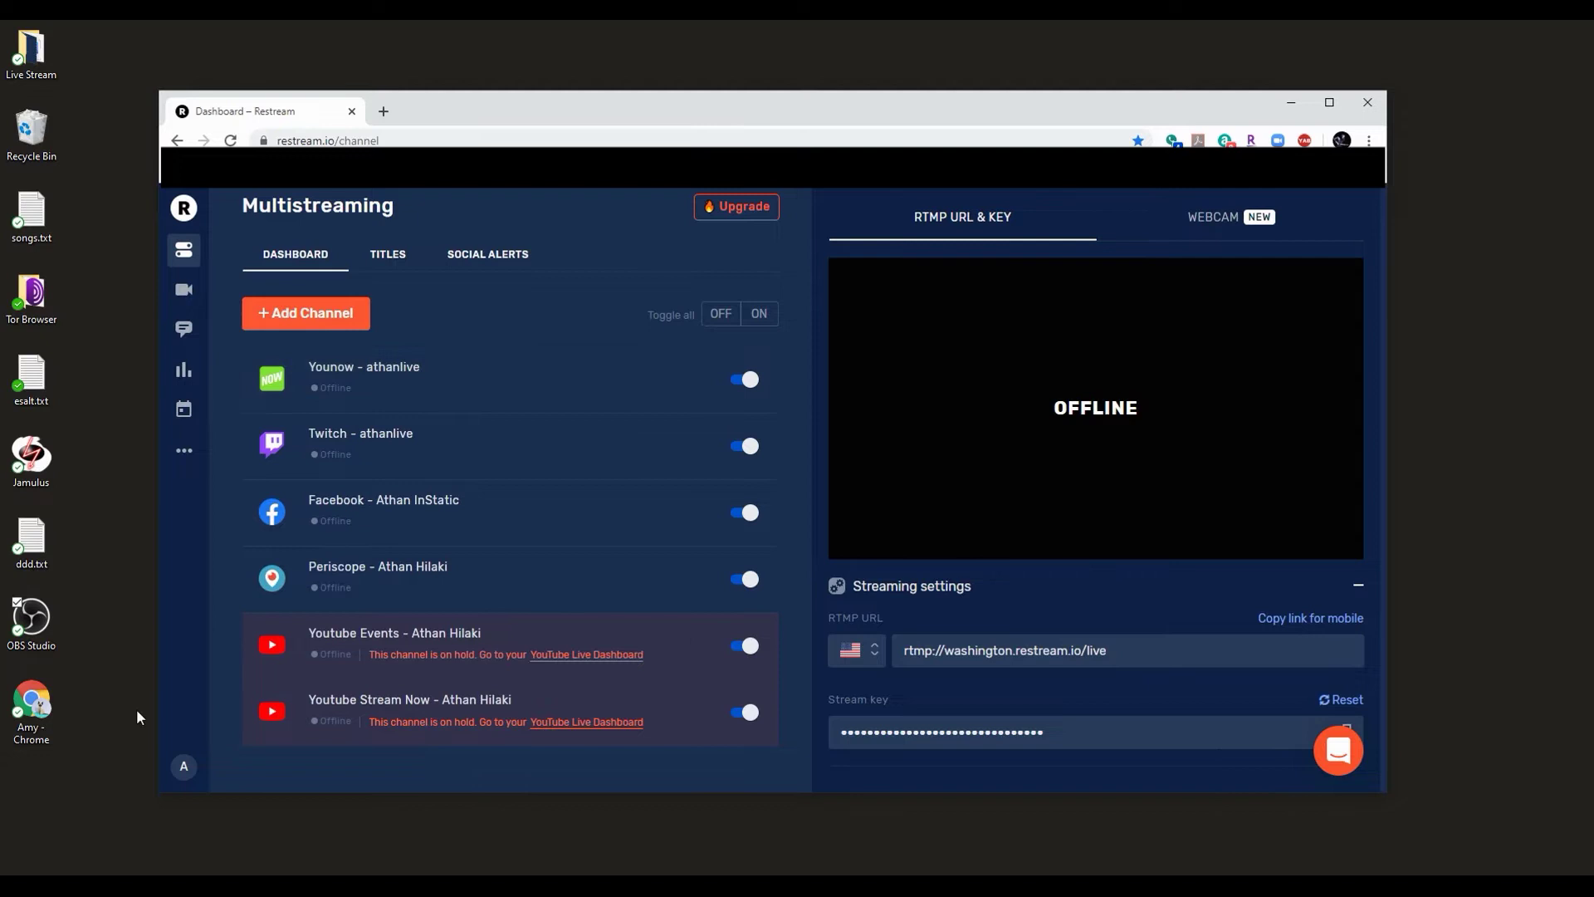
right_click(37, 631)
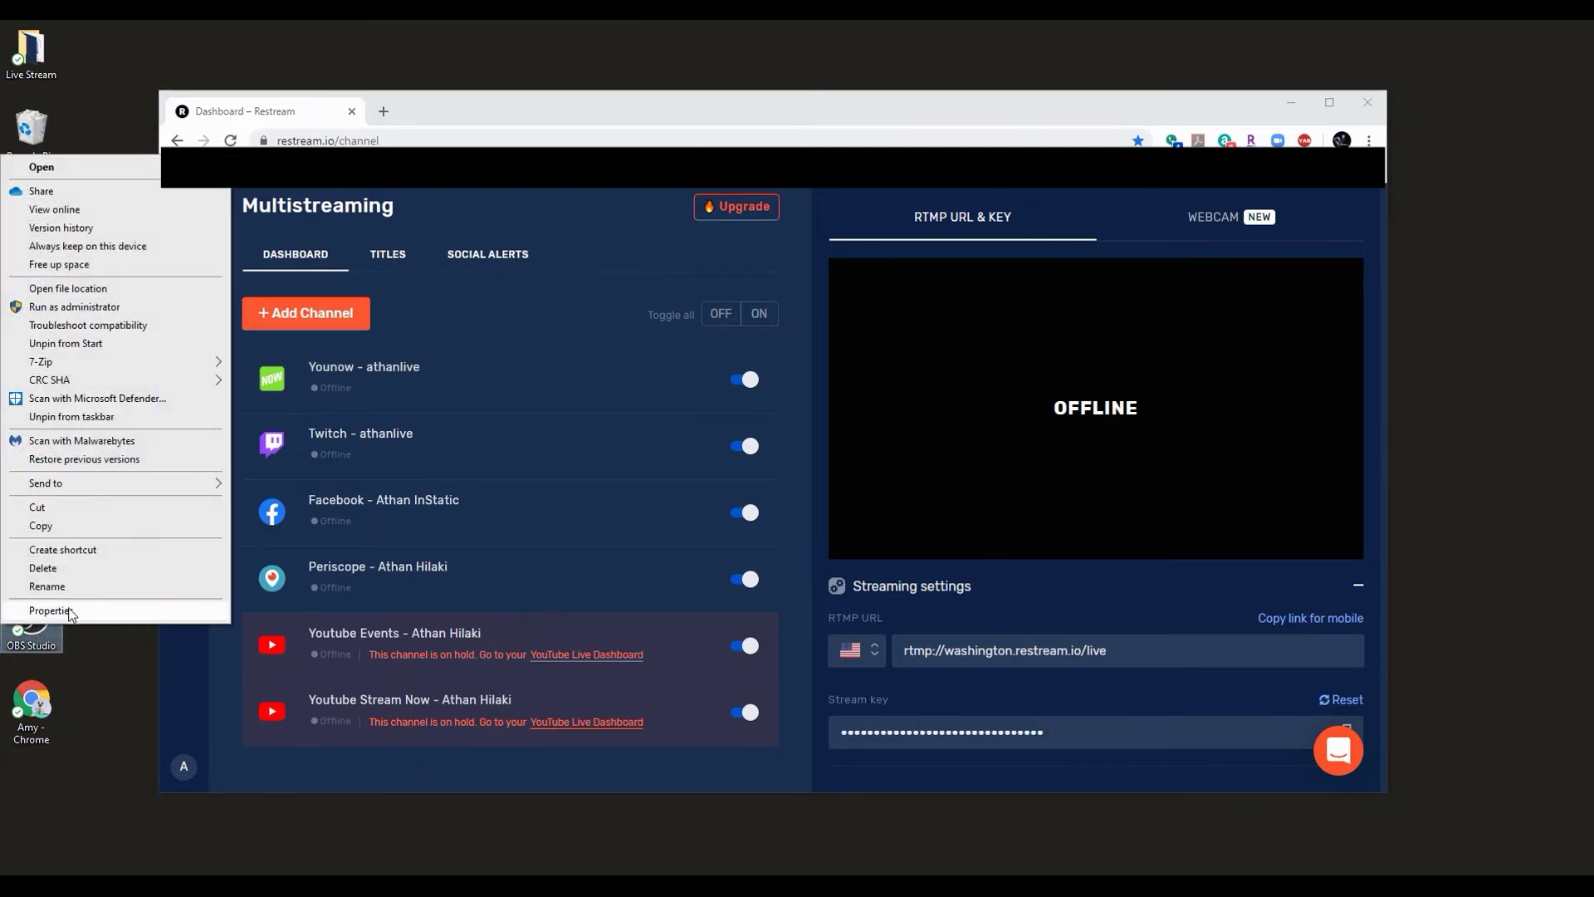
click(72, 614)
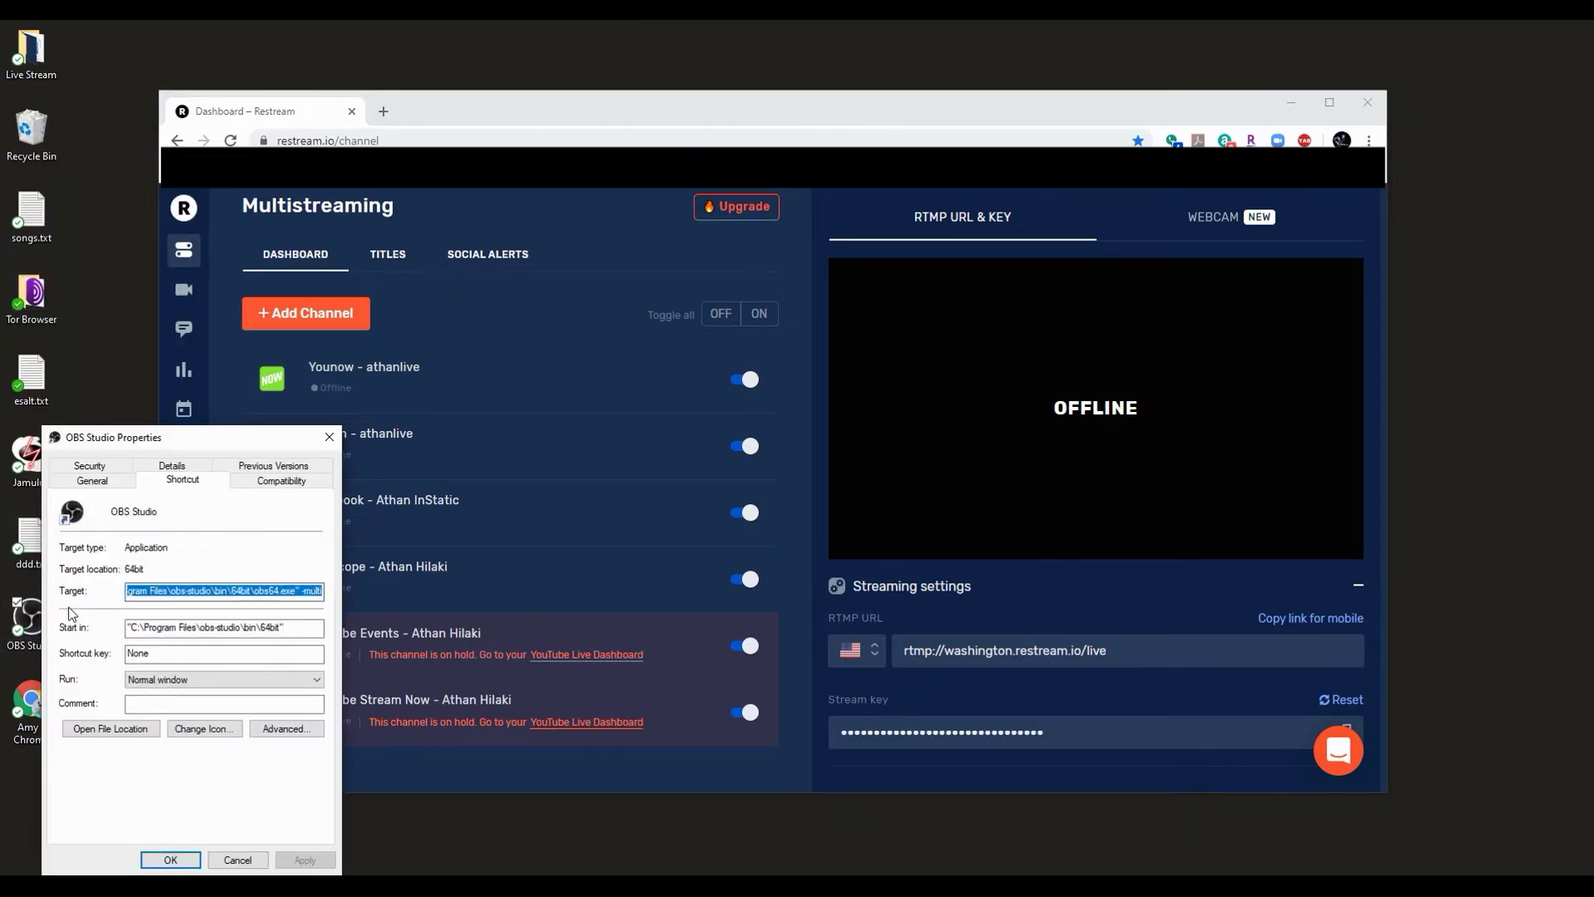
drag(266, 439, 547, 326)
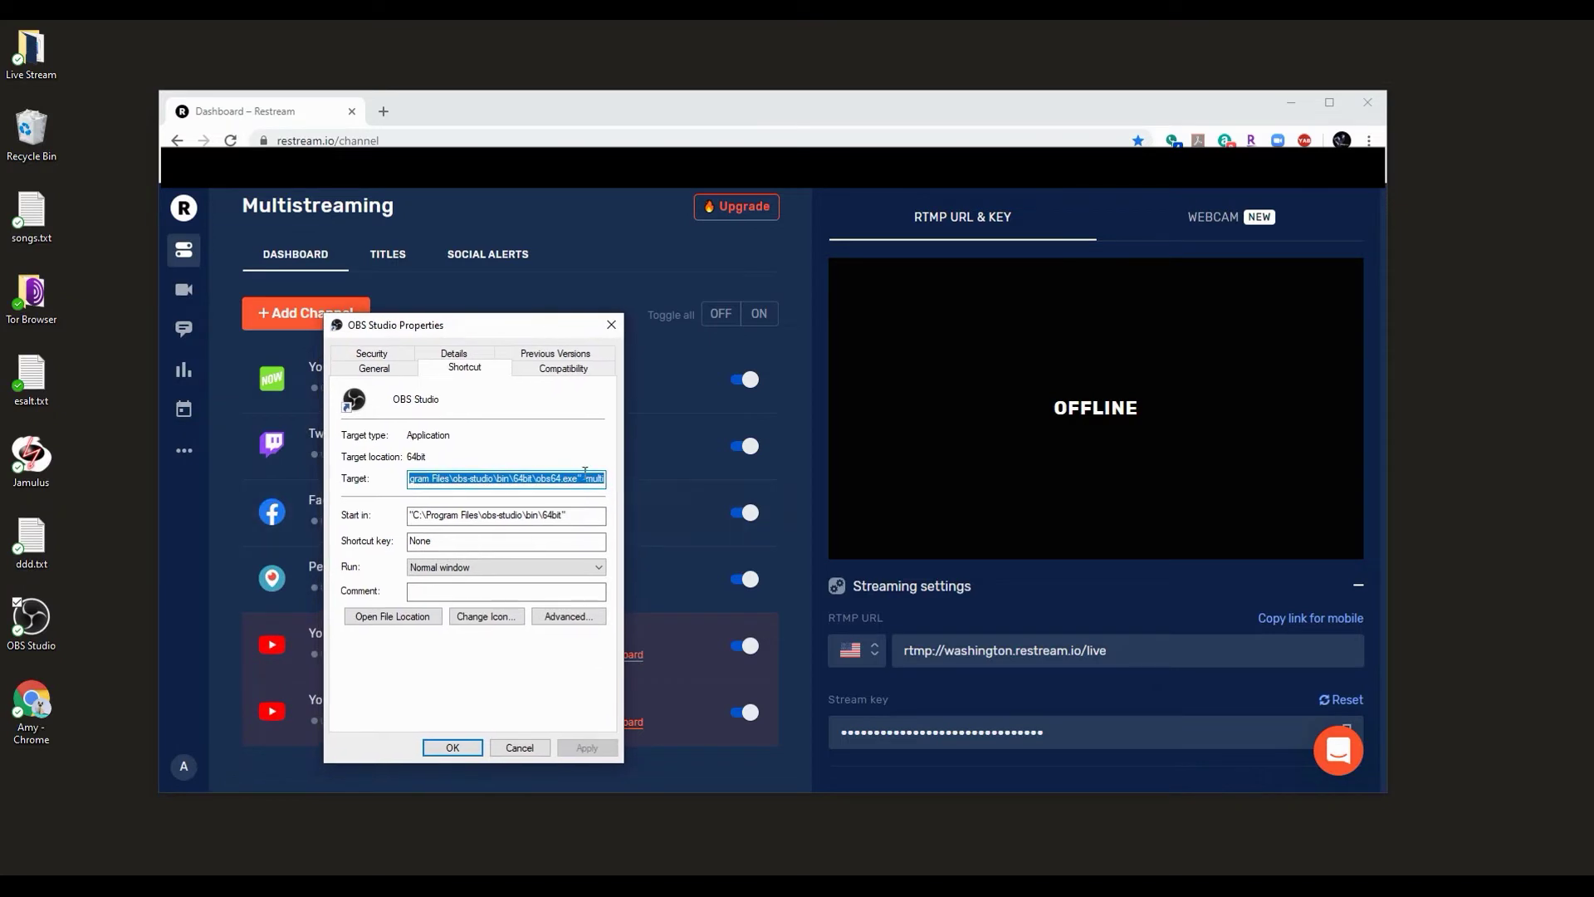
click(585, 474)
double_click(592, 478)
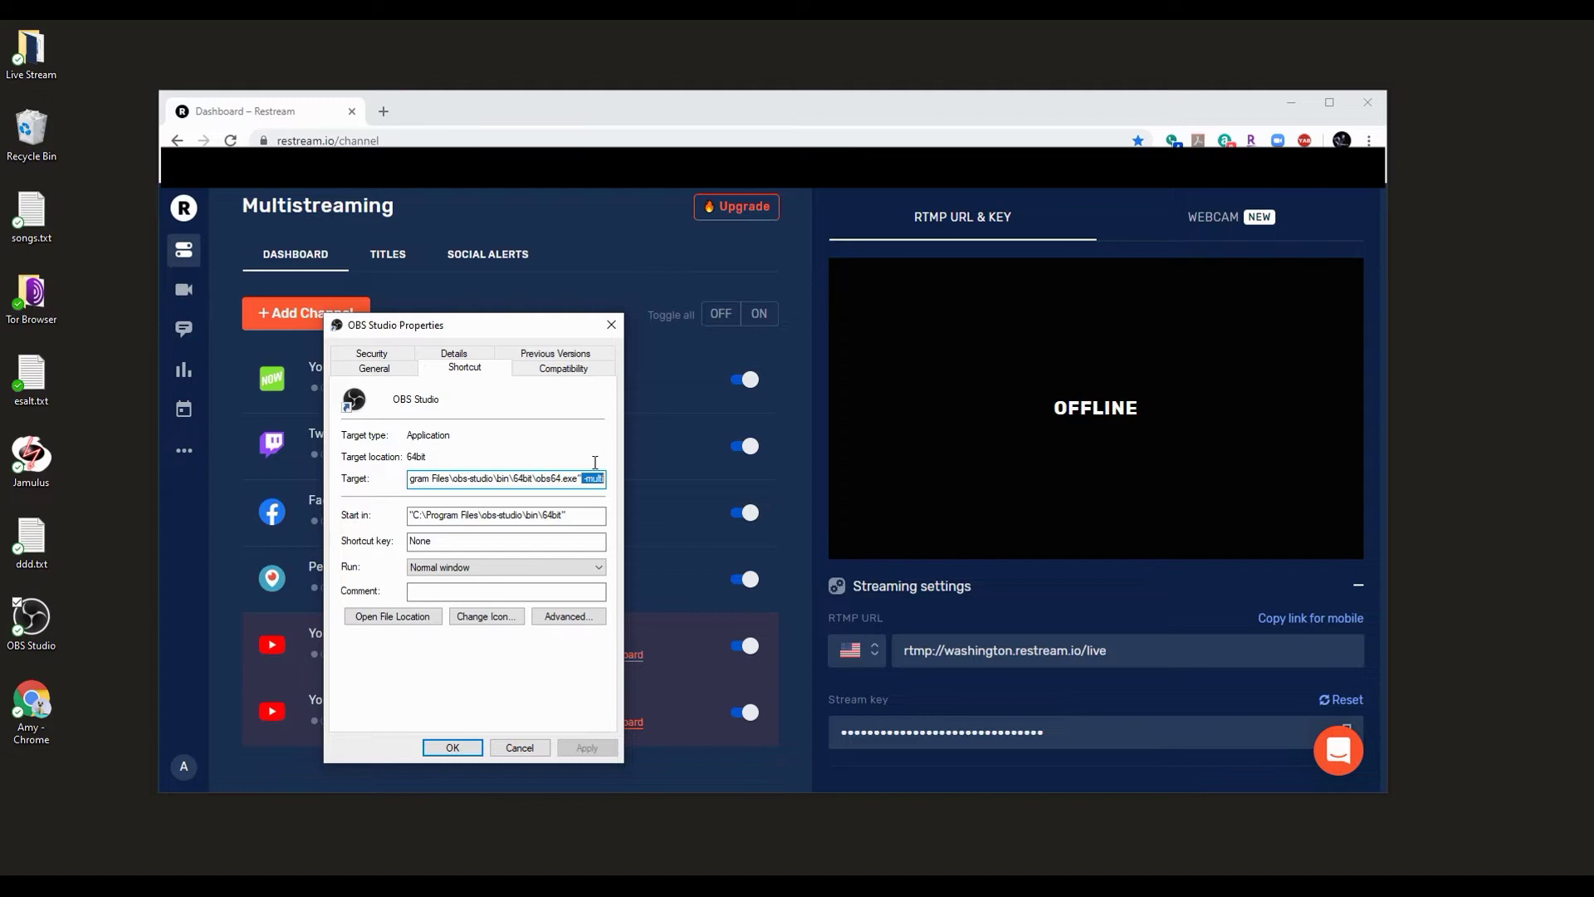
click(455, 746)
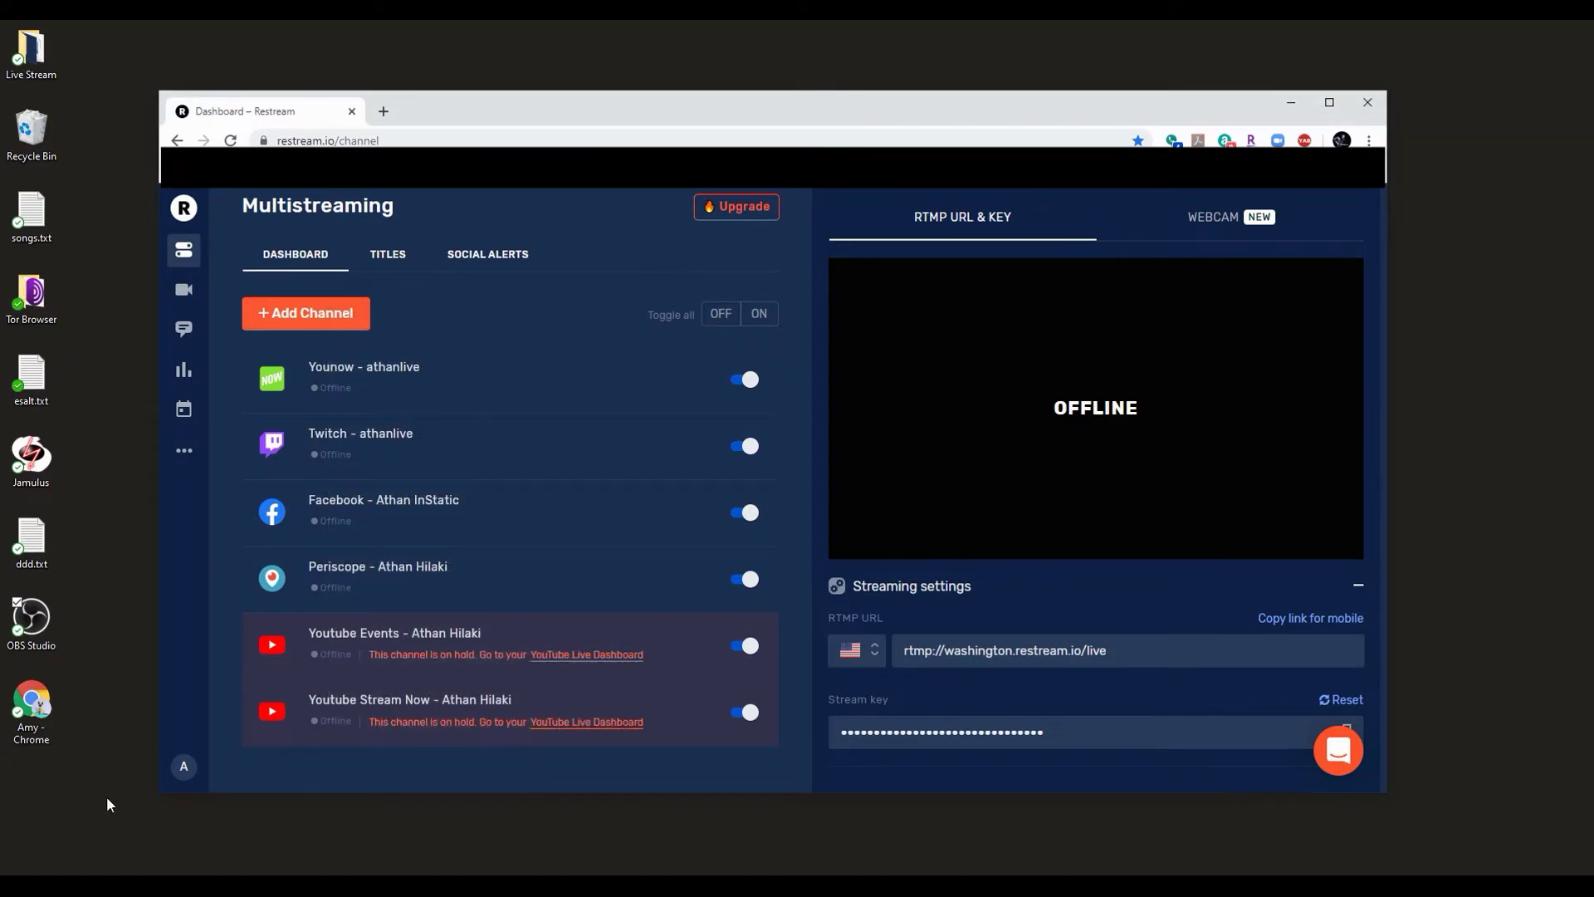
Launch OBS Studio and add a new scene collection named 'instance 2'
double_click(42, 624)
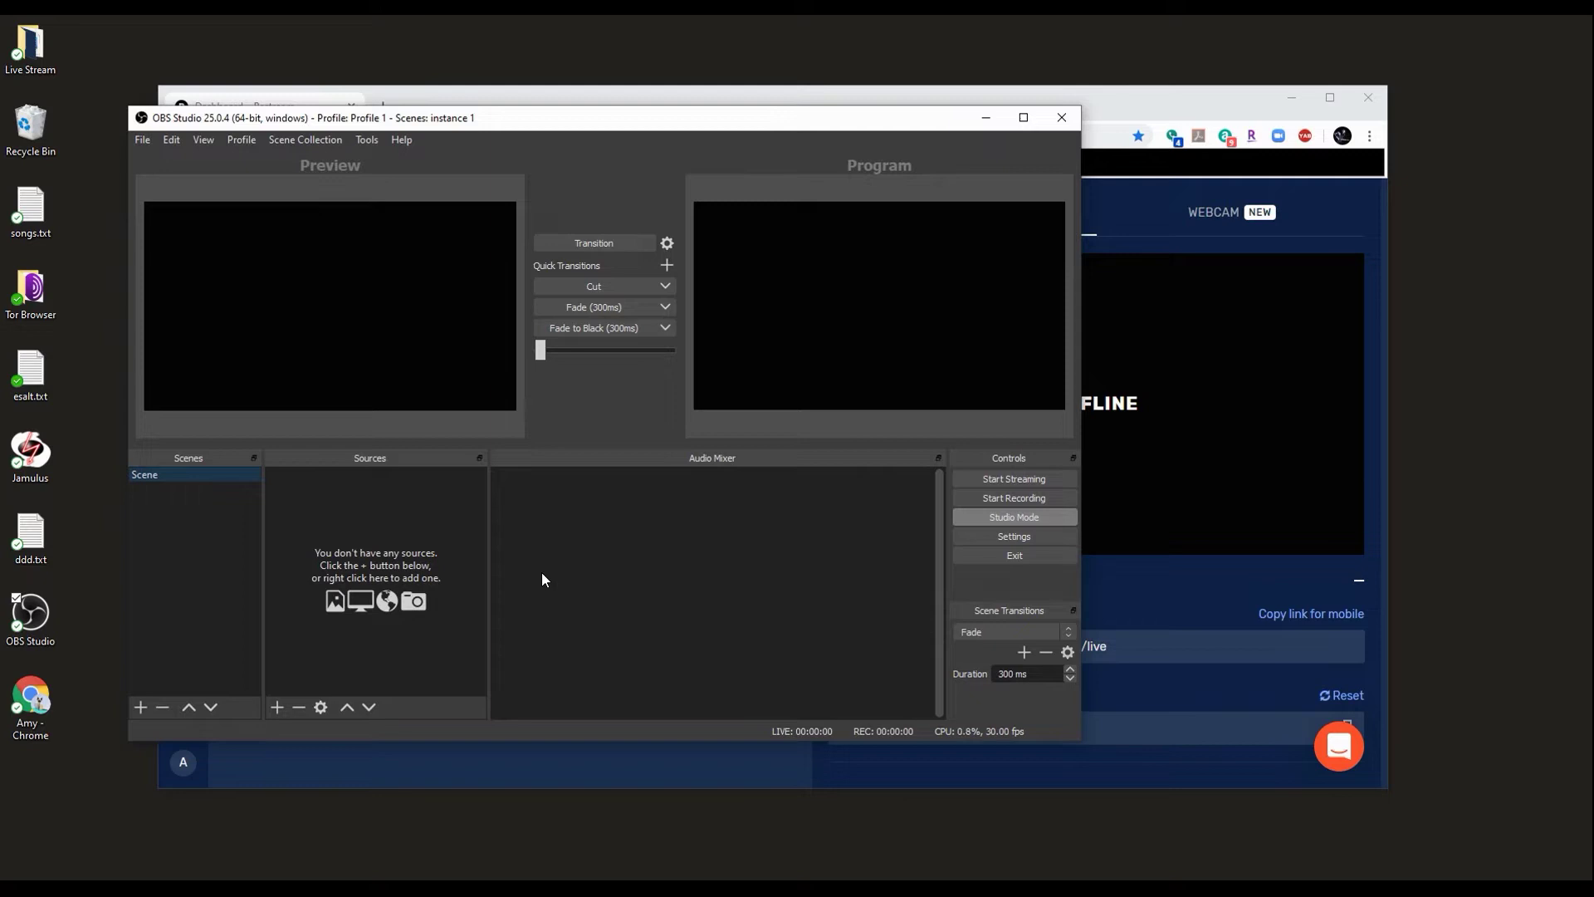
click(314, 141)
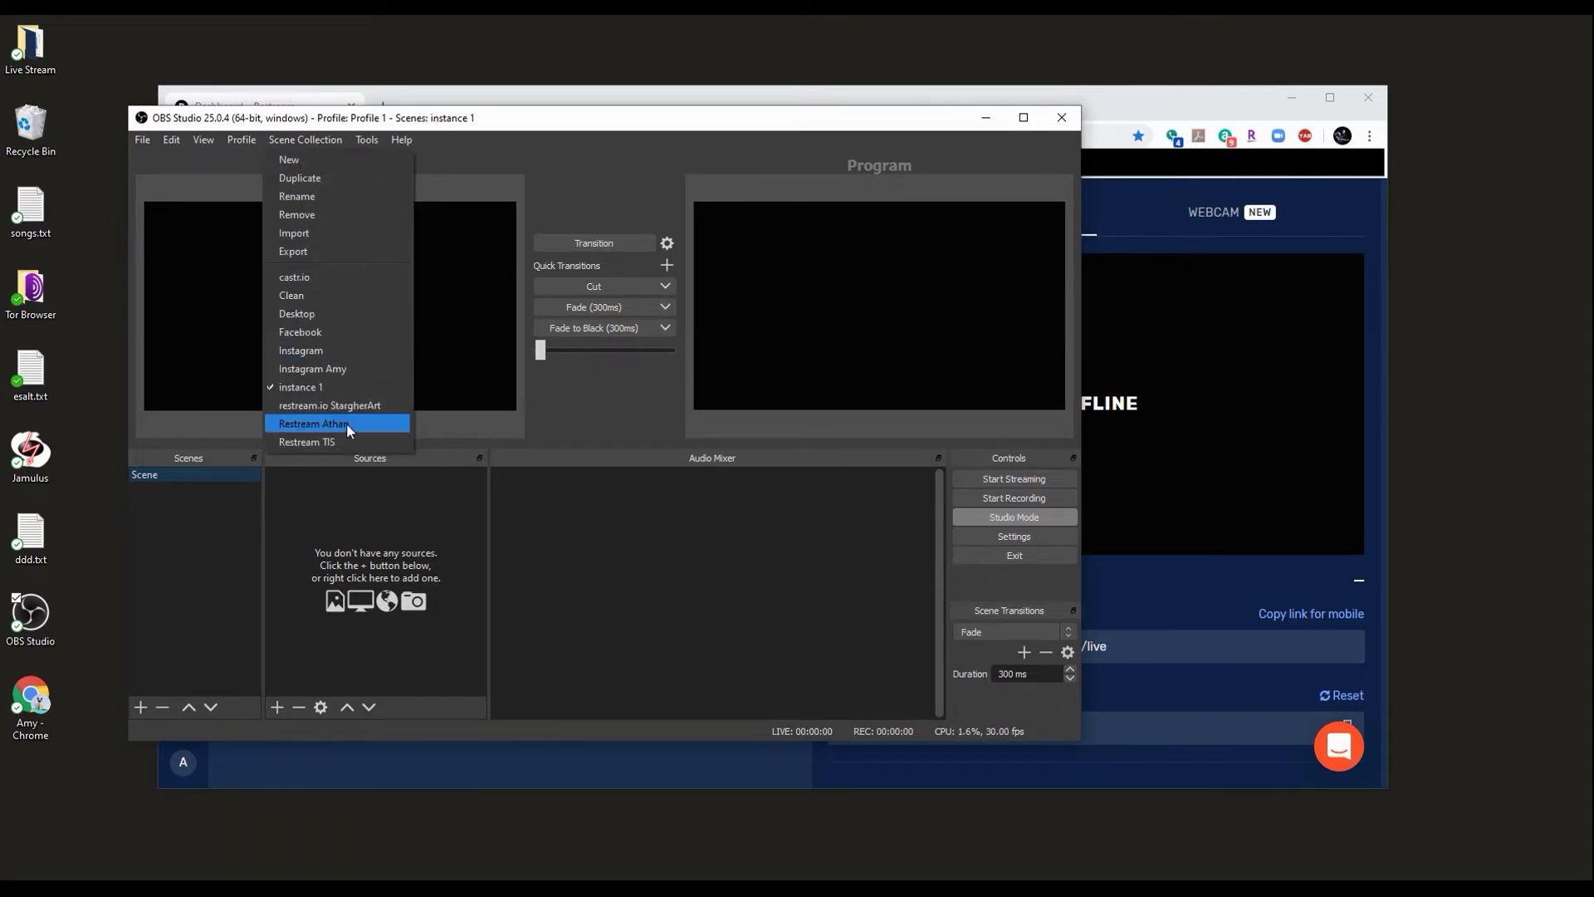
click(273, 119)
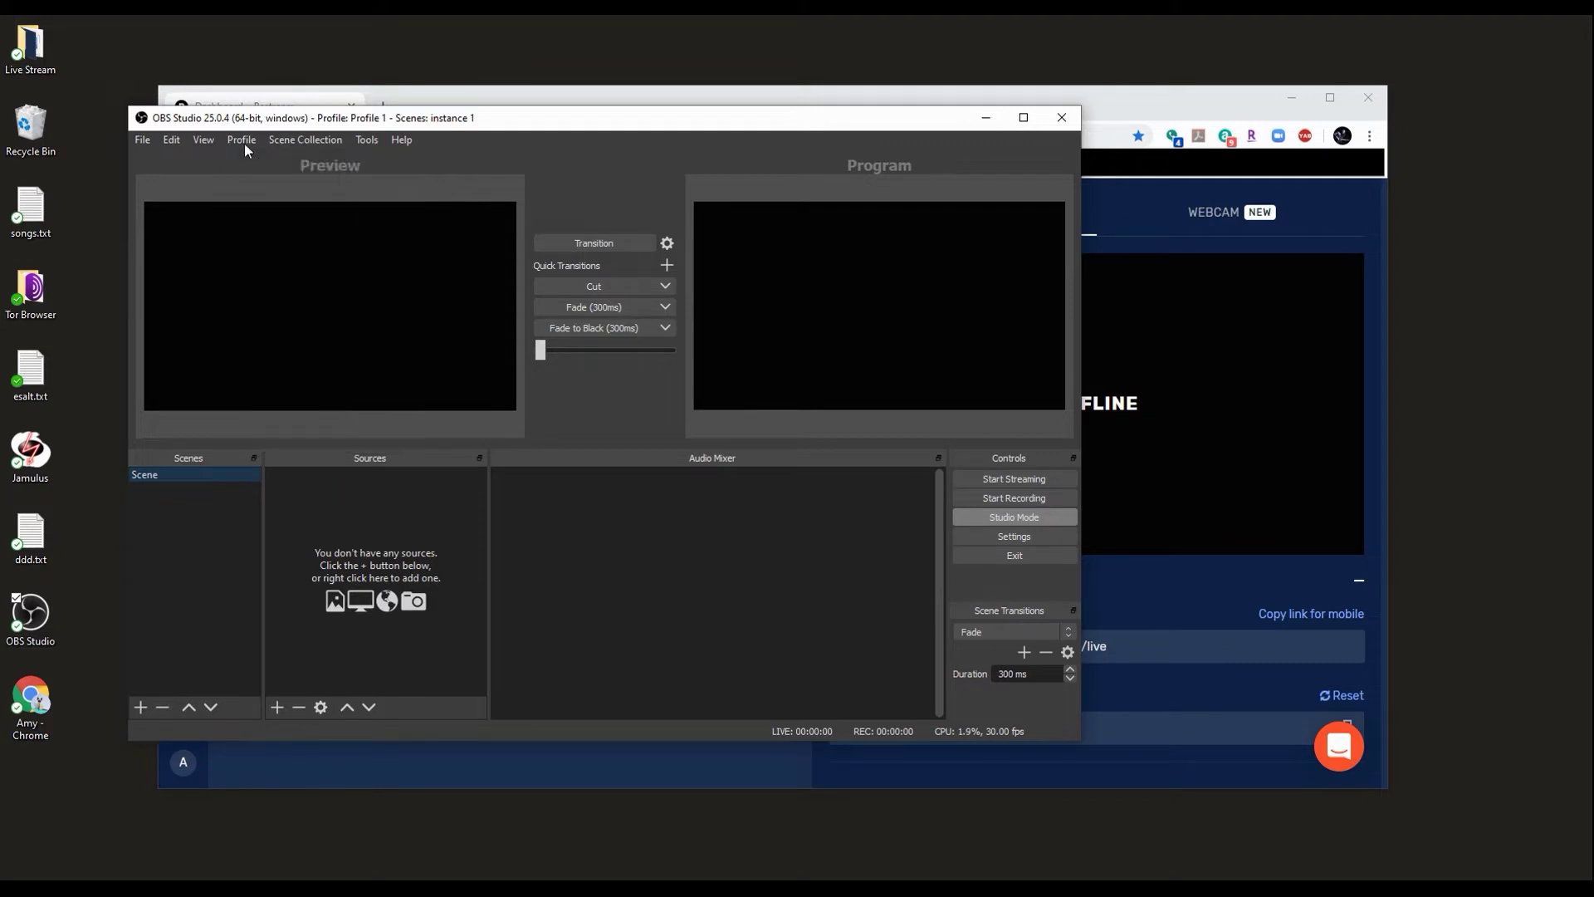
click(242, 141)
mouse_move(314, 137)
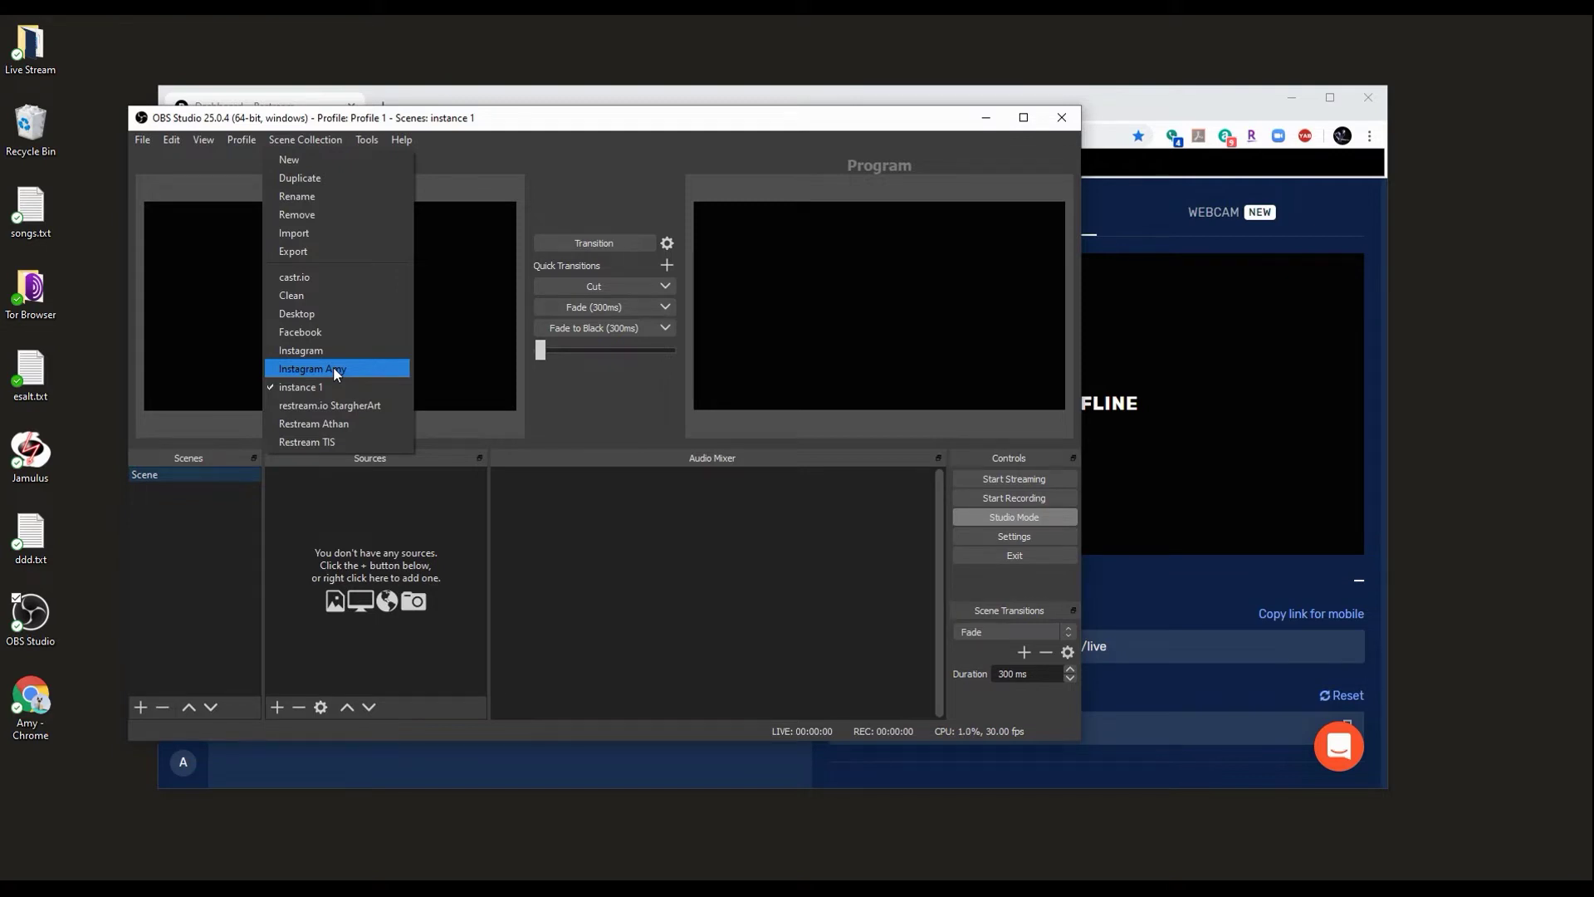
click(320, 158)
text(instance 2)
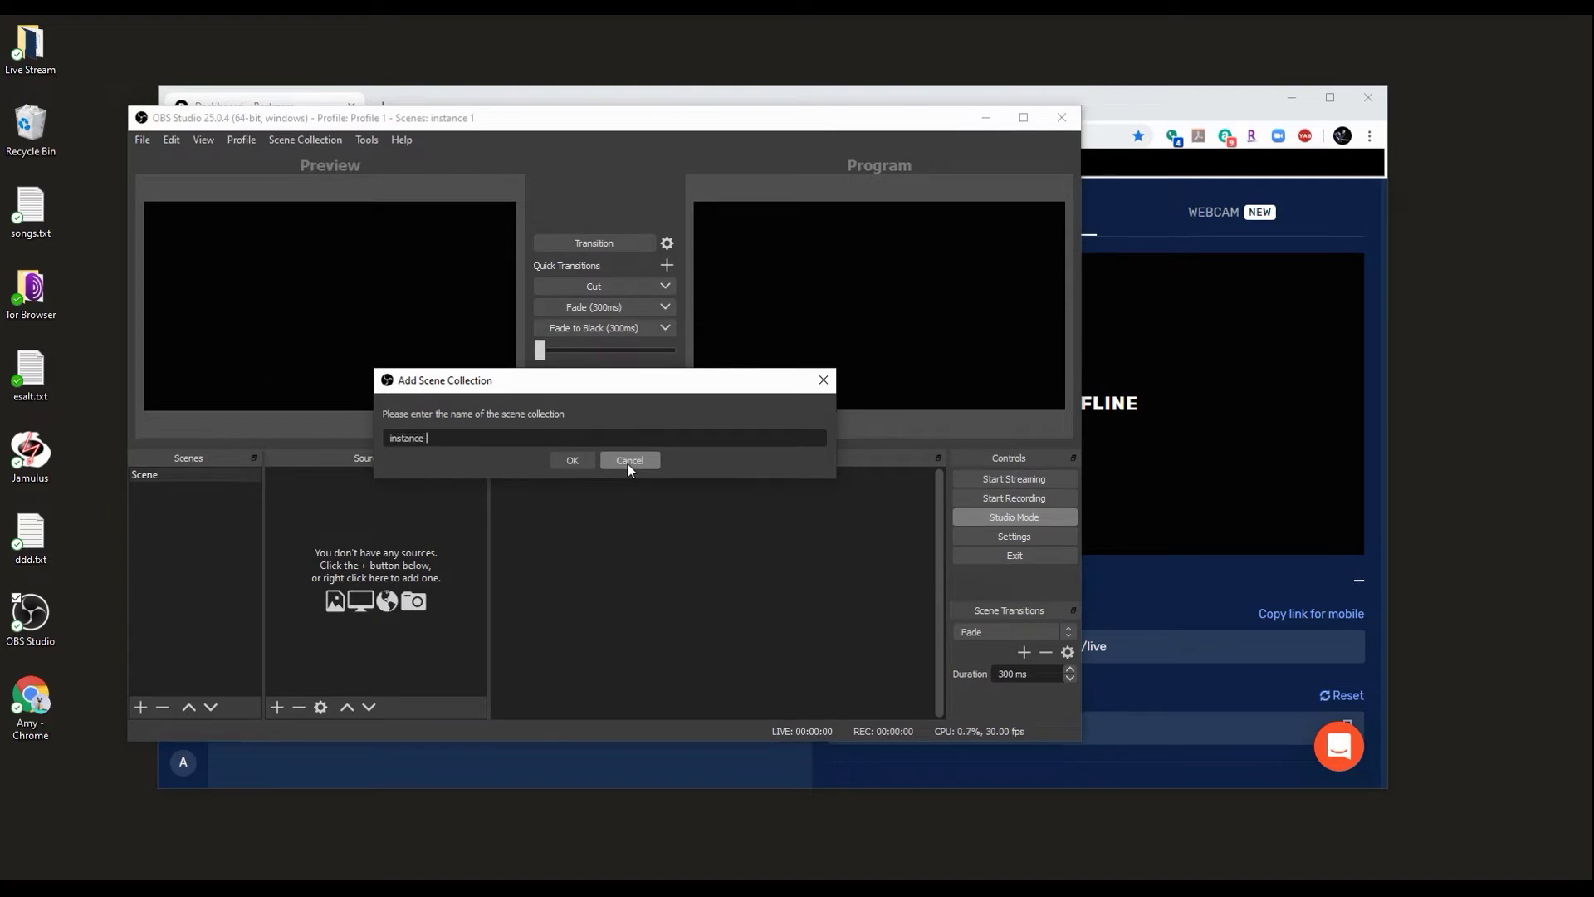
key(Return)
Add a scene collection named 'instance 3', then switch back to 'instance 1'
click(316, 140)
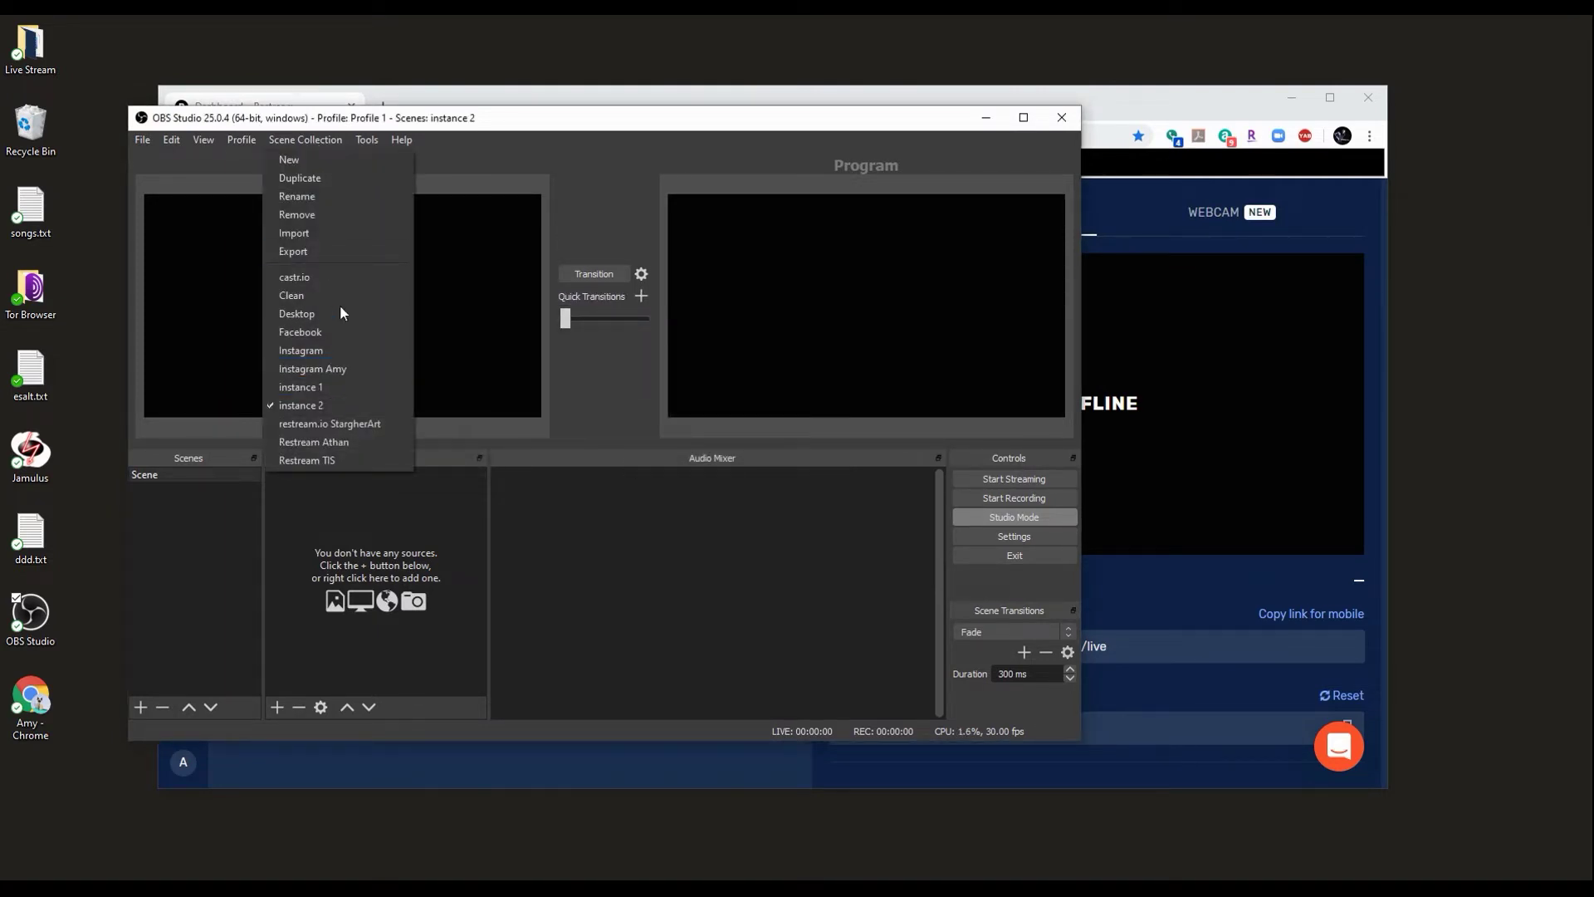
click(337, 157)
text(isntance)
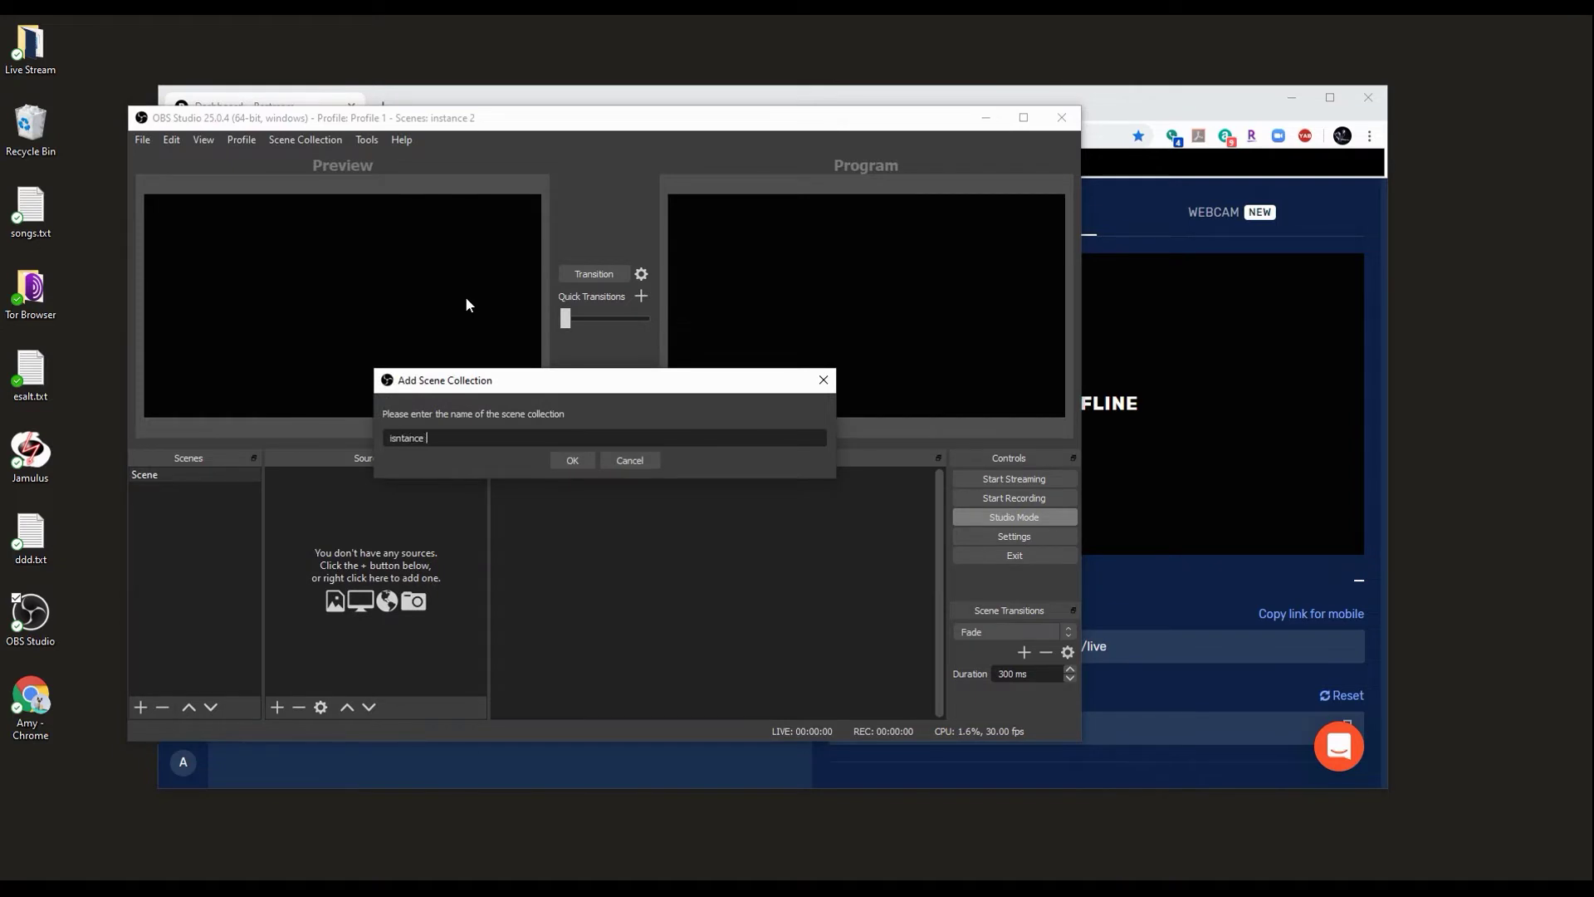
key(BackSpace)
key(BackSpace)
key(BackSpace)
key(BackSpace)
key(BackSpace)
key(BackSpace)
key(BackSpace)
text(nstance 3)
key(Return)
click(289, 142)
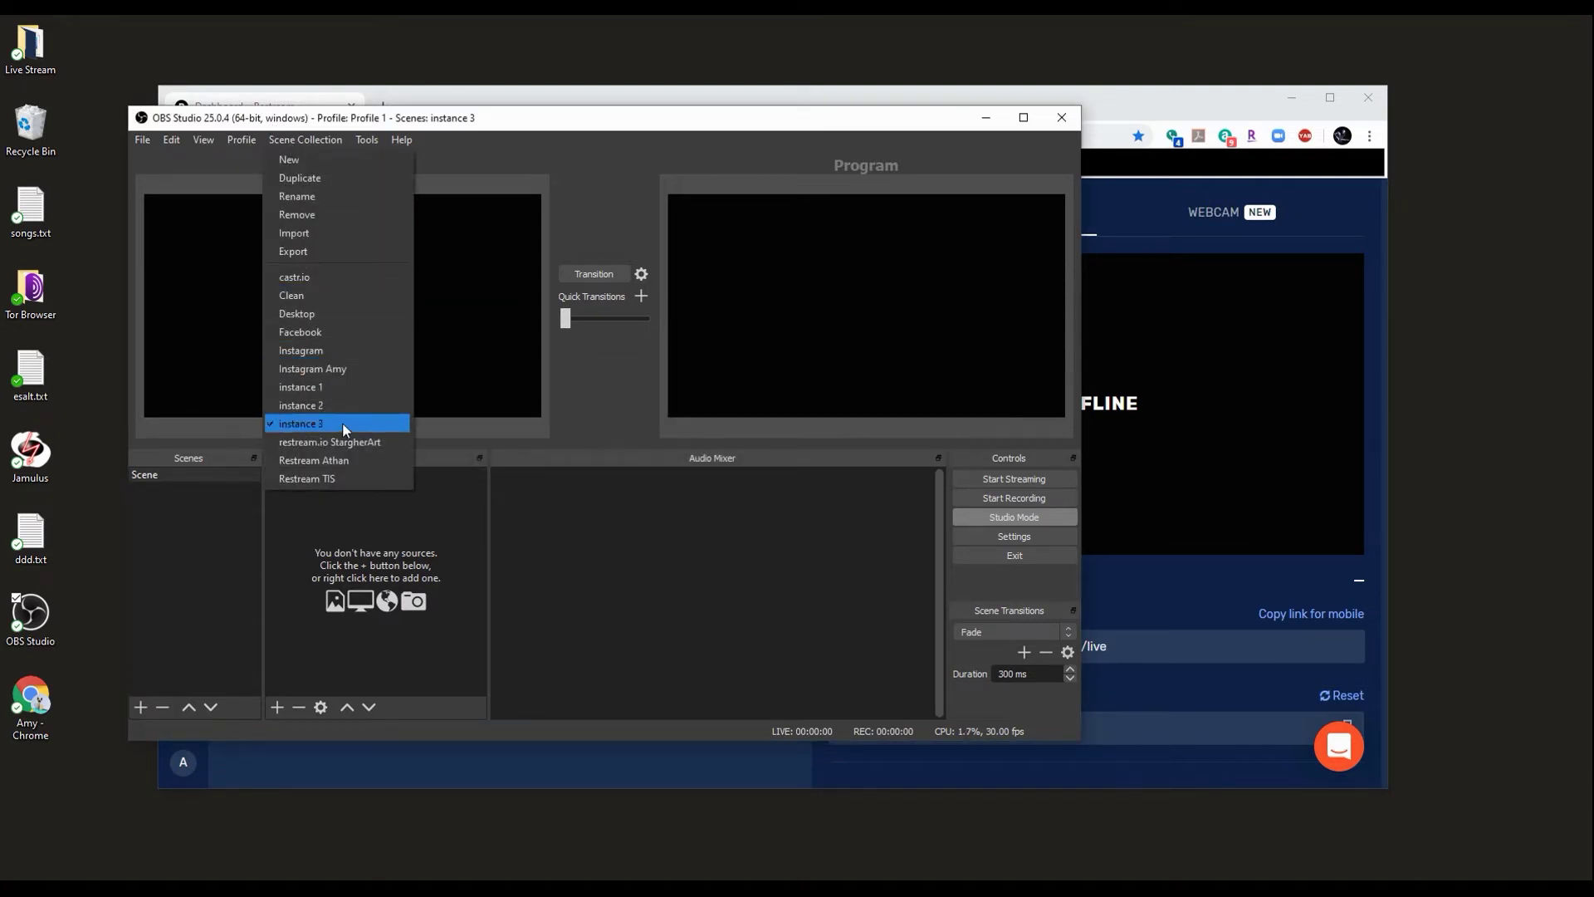
click(348, 388)
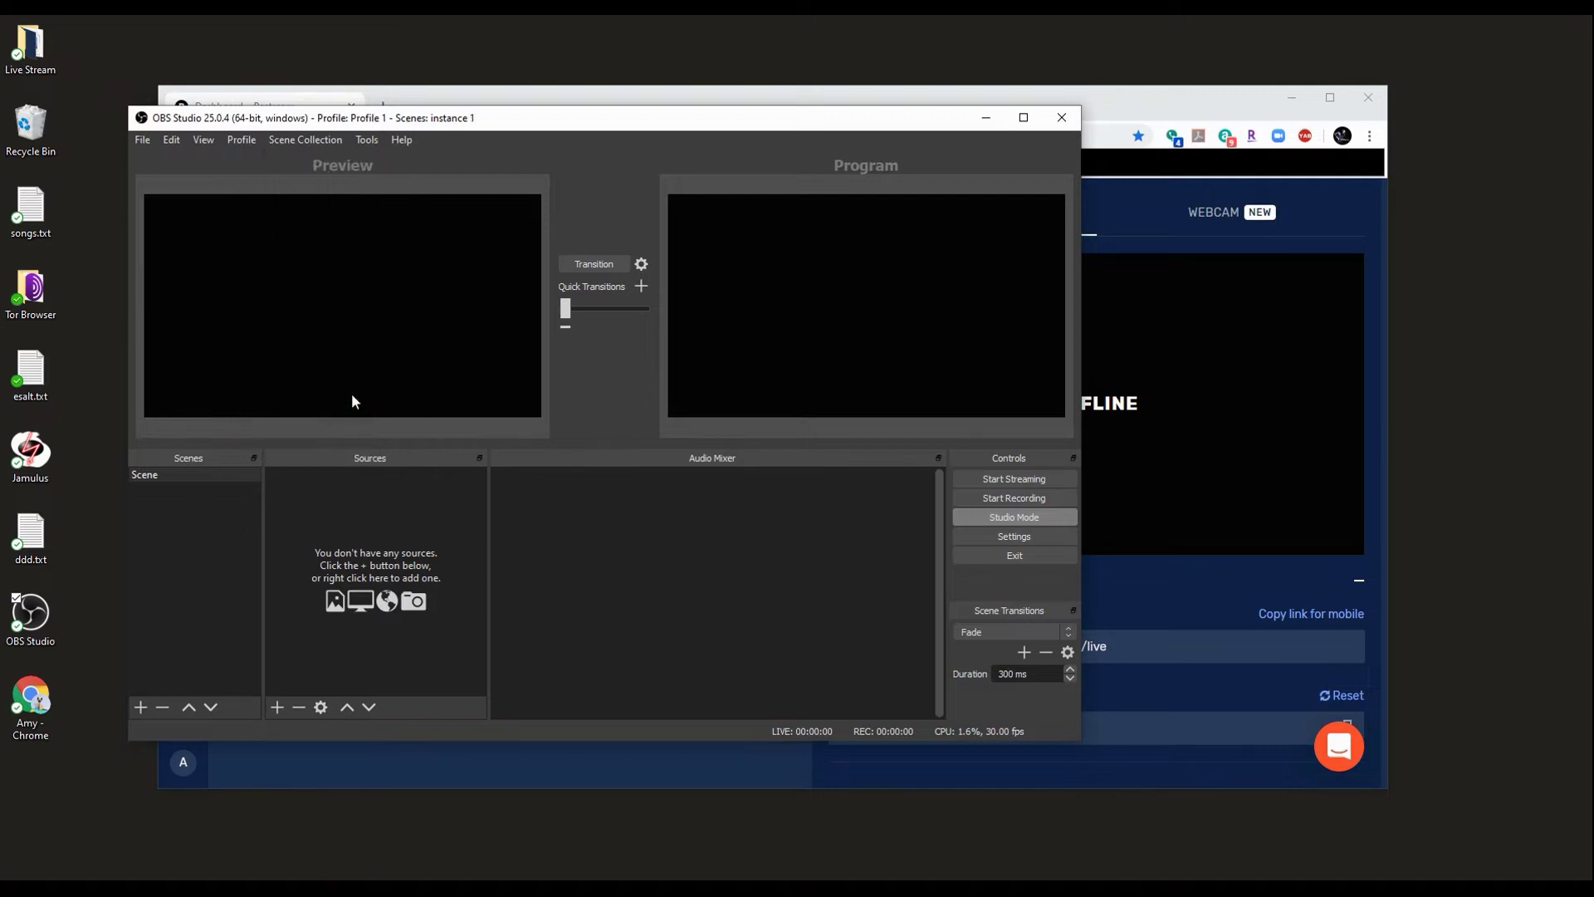
Launch a second OBS copy despite the warning, move it down-right, and switch it to instance 2
double_click(33, 618)
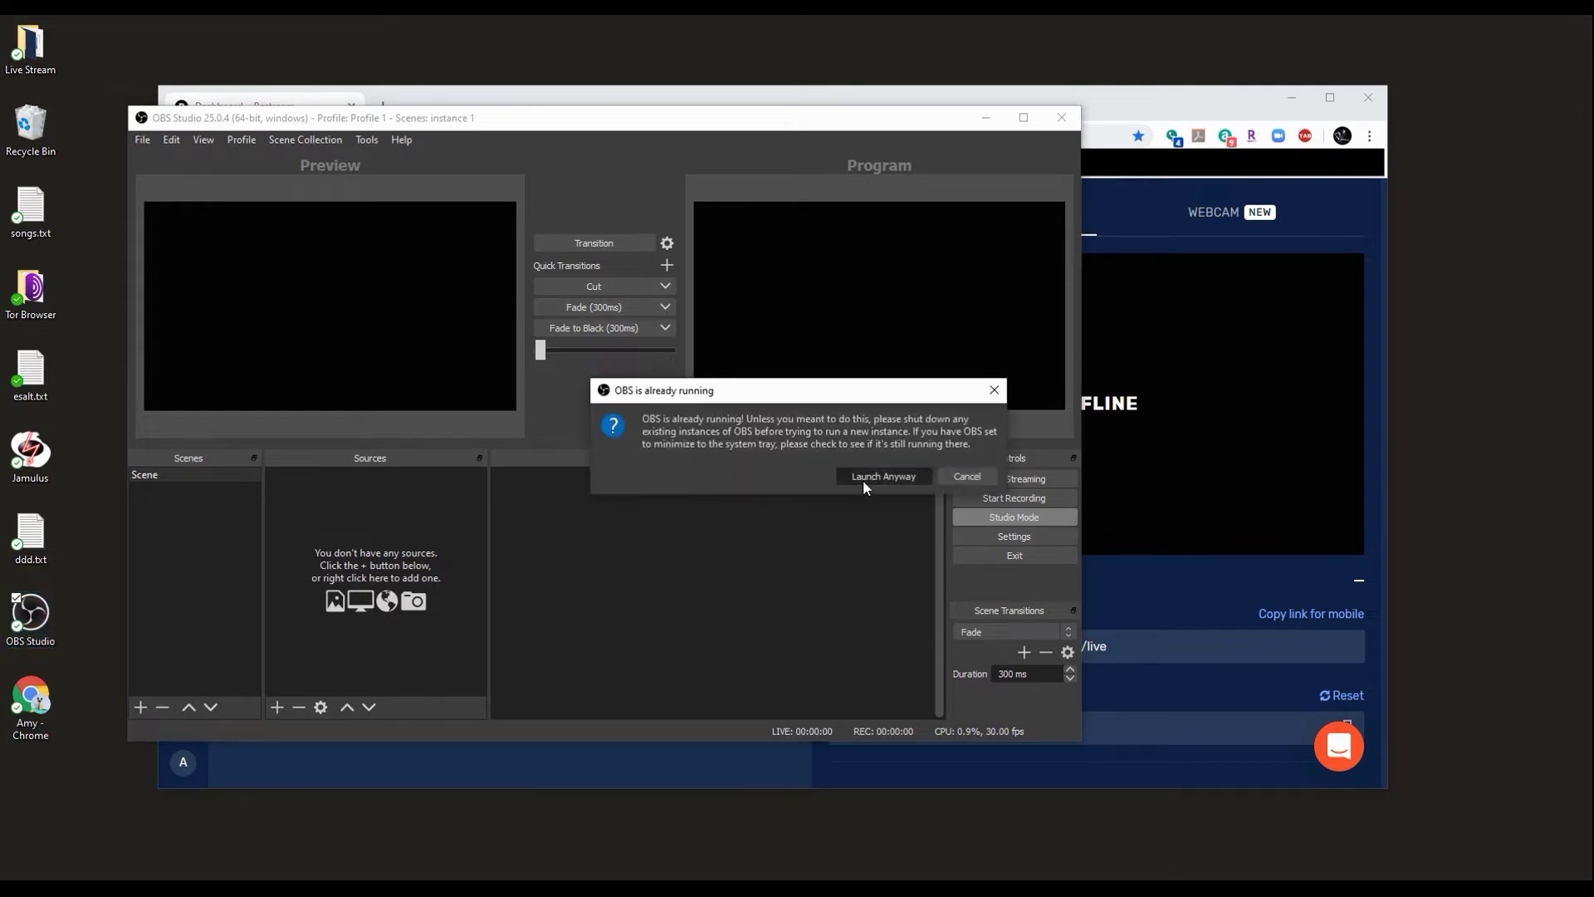
click(864, 482)
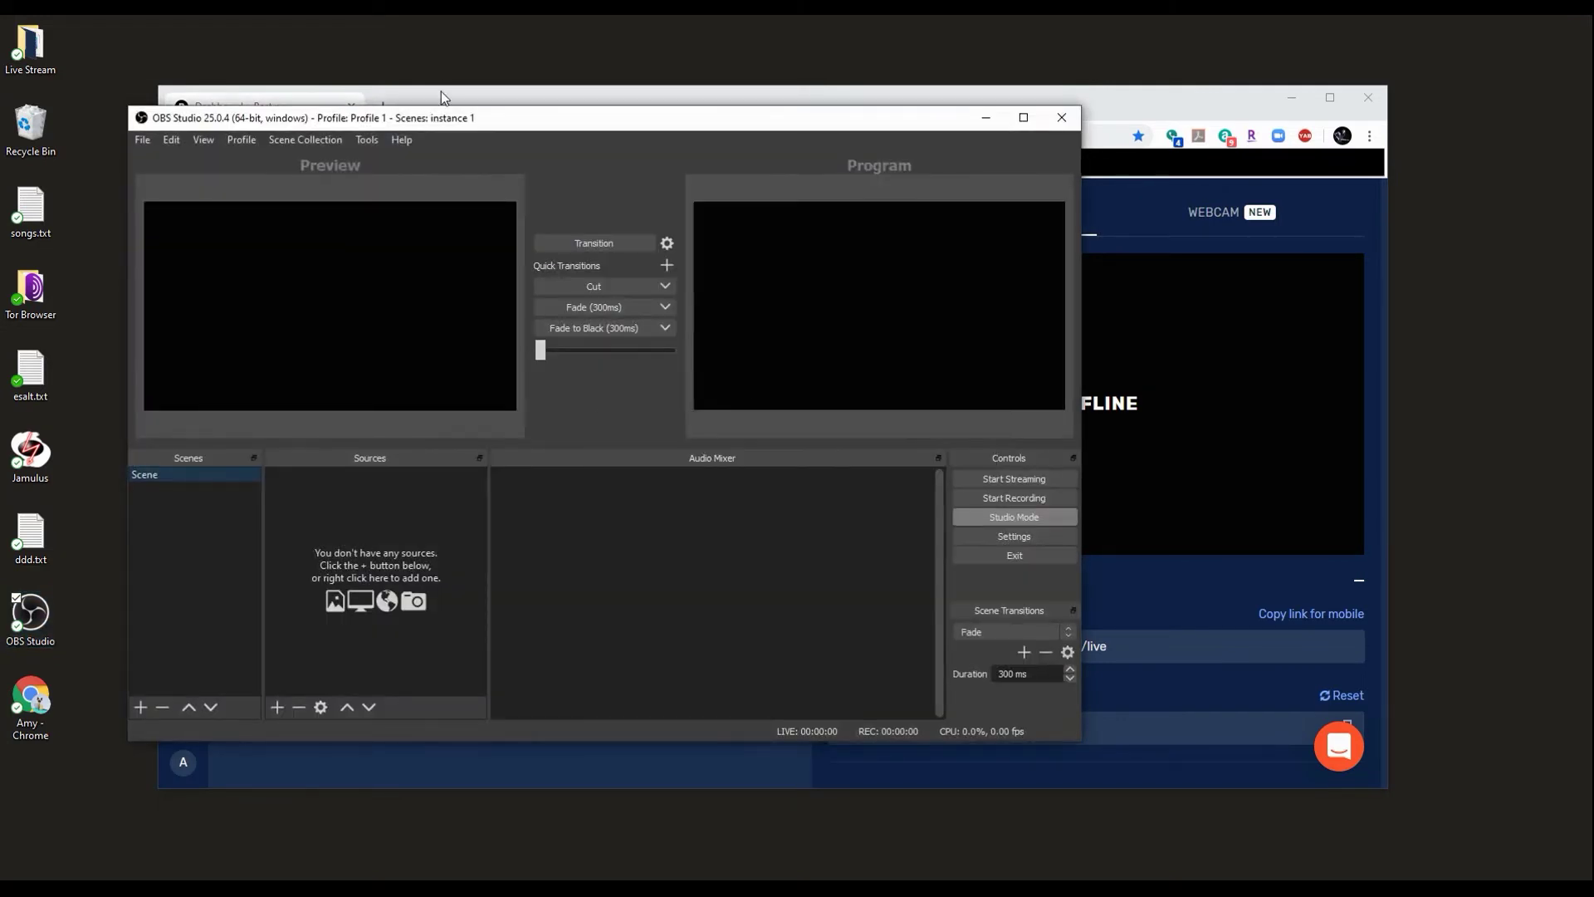
drag(459, 118, 738, 193)
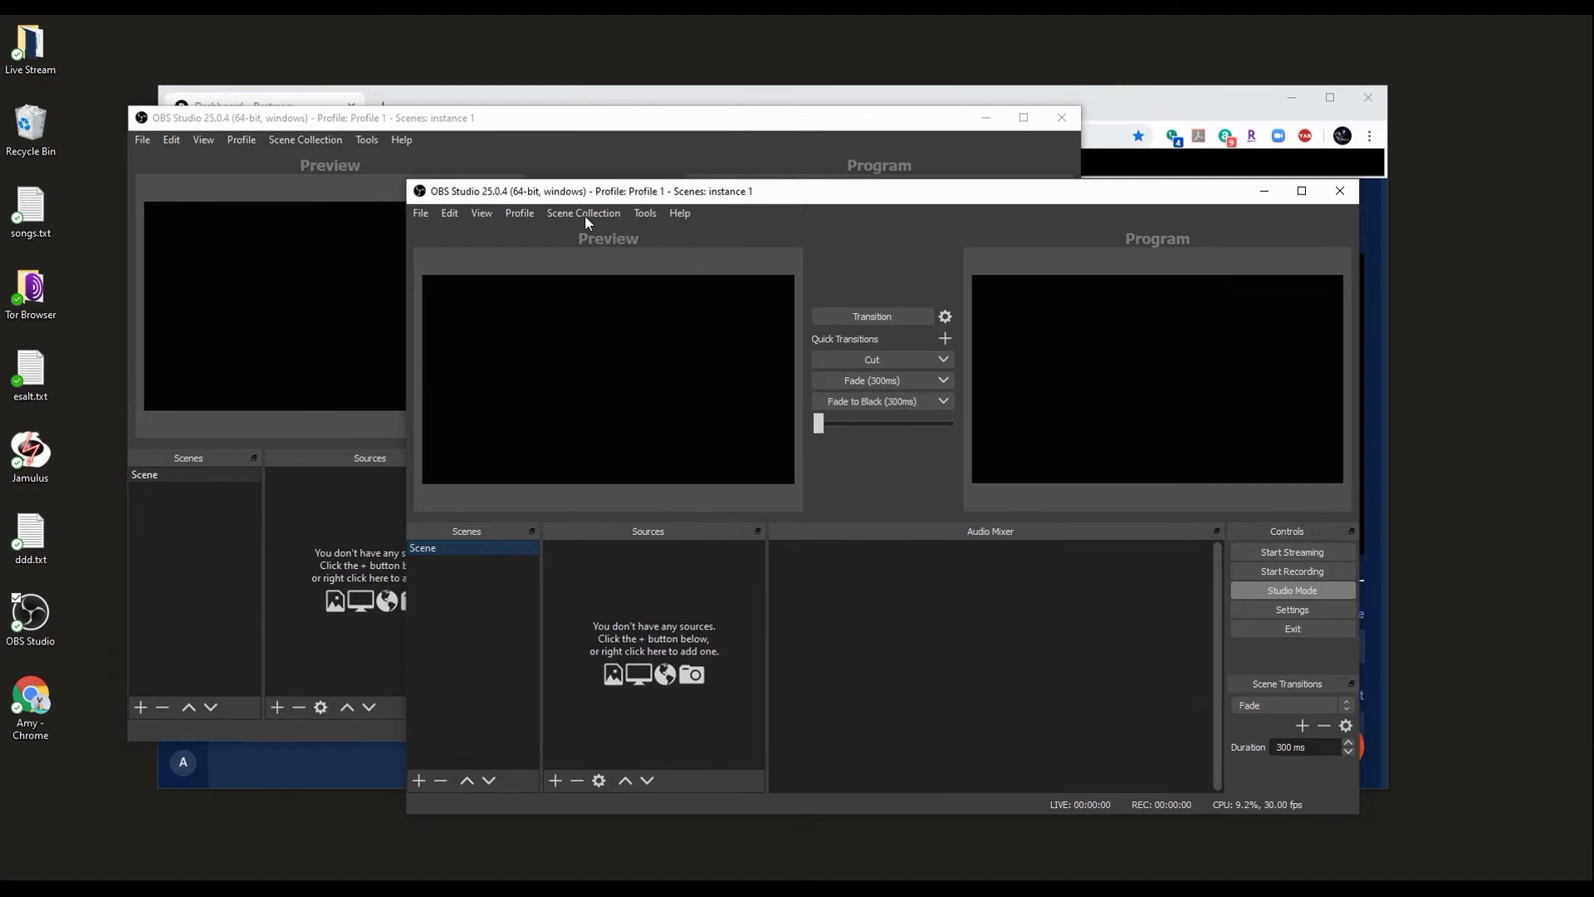
click(584, 215)
click(610, 478)
Launch a third copy on instance 3, then arrange the three windows so all are visible
double_click(30, 614)
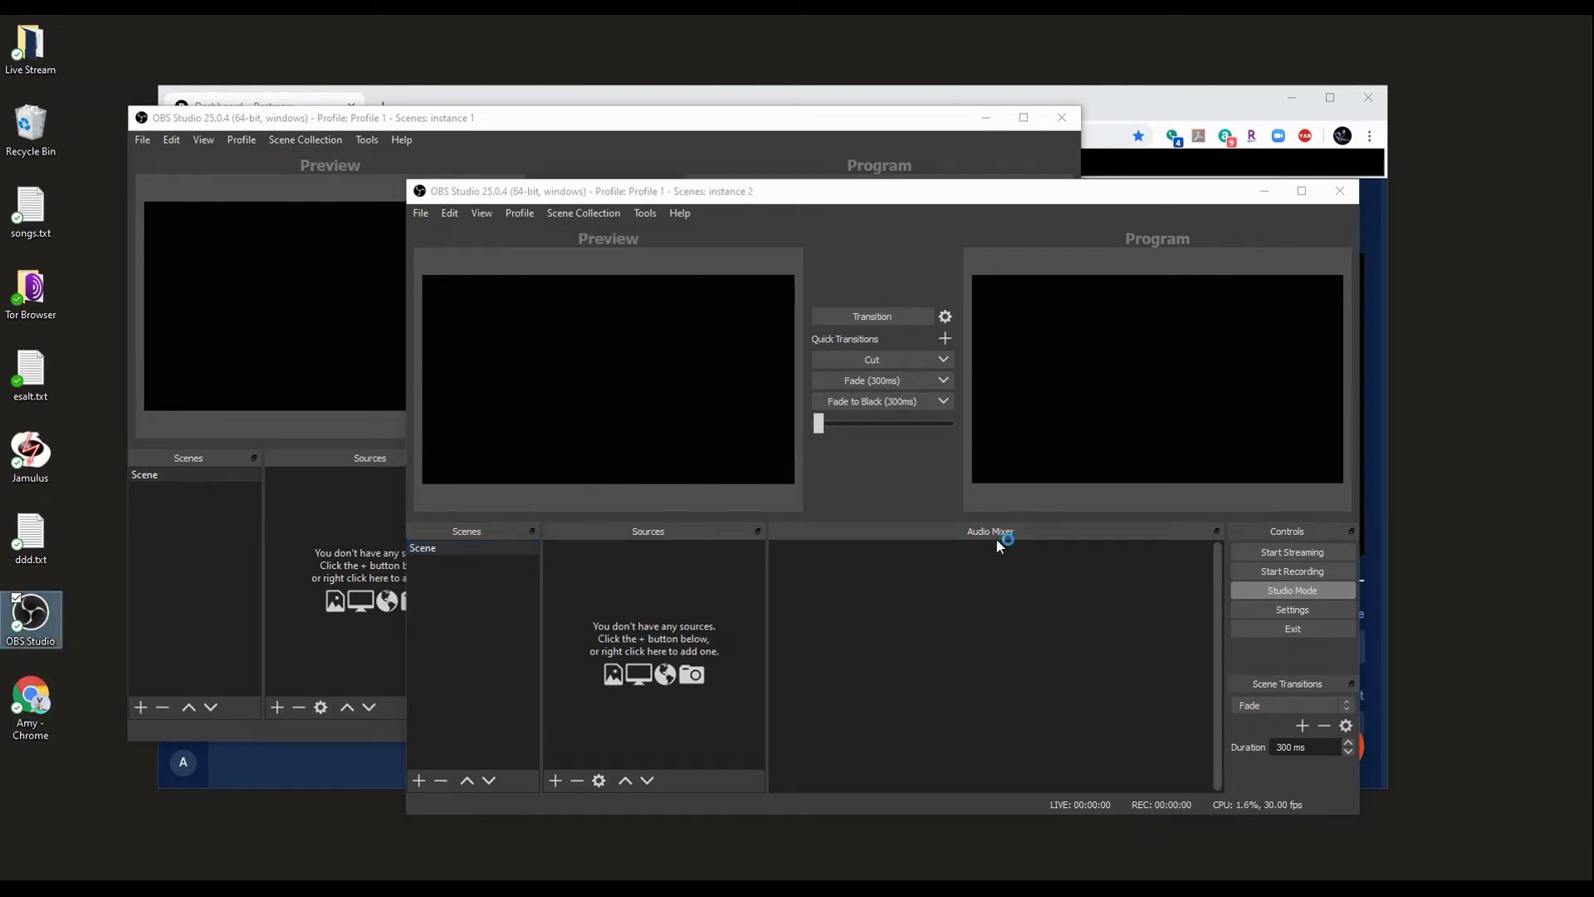
click(883, 476)
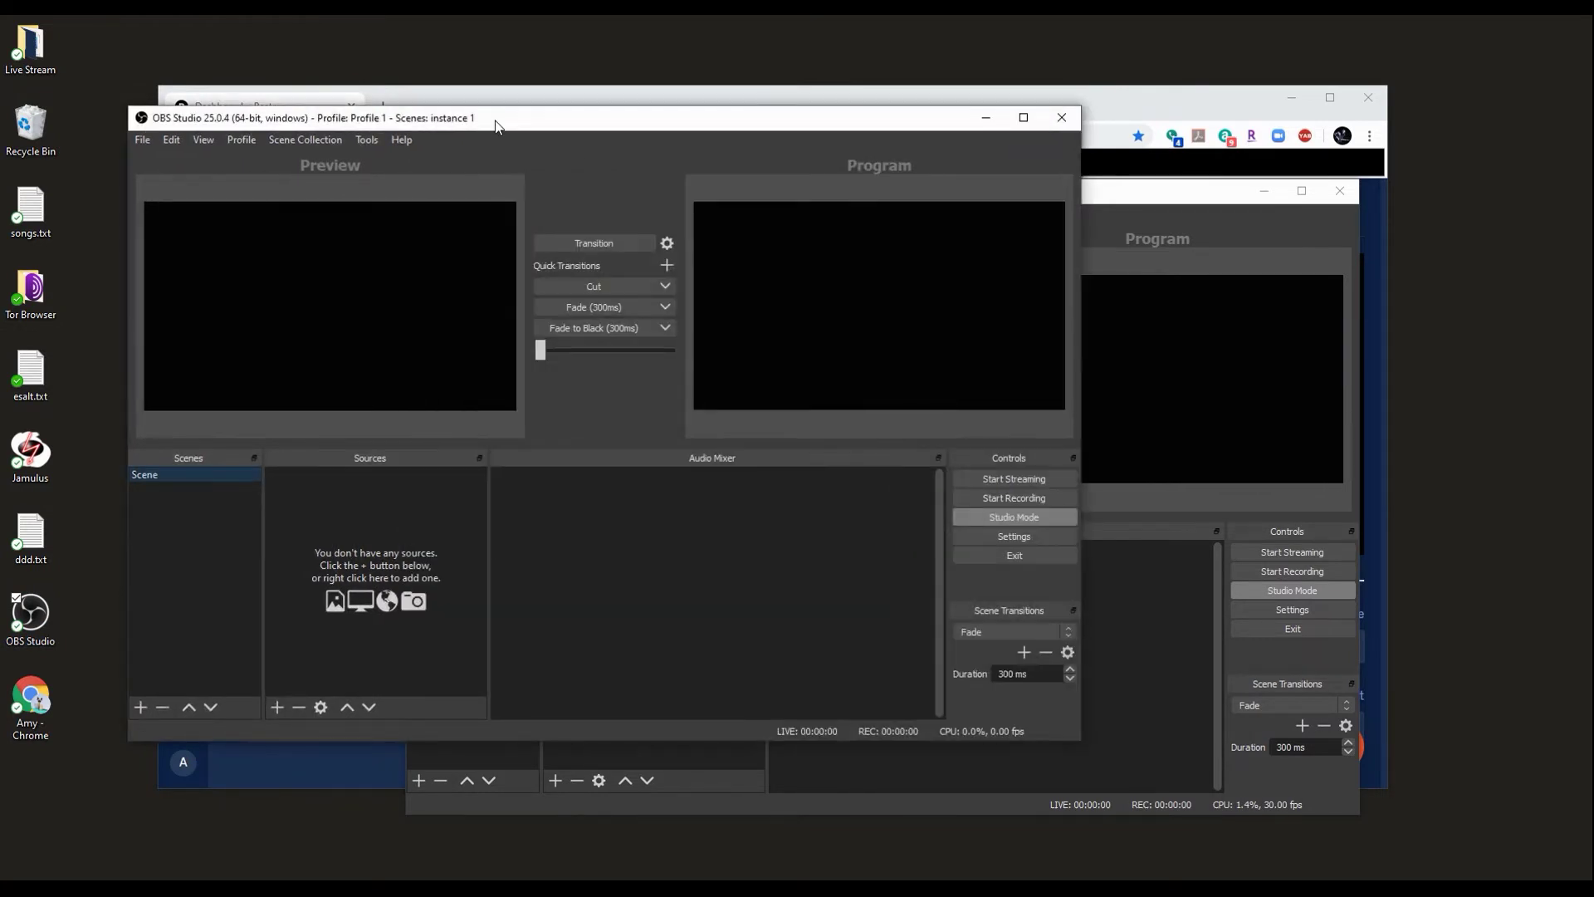
drag(492, 120, 1000, 264)
click(874, 284)
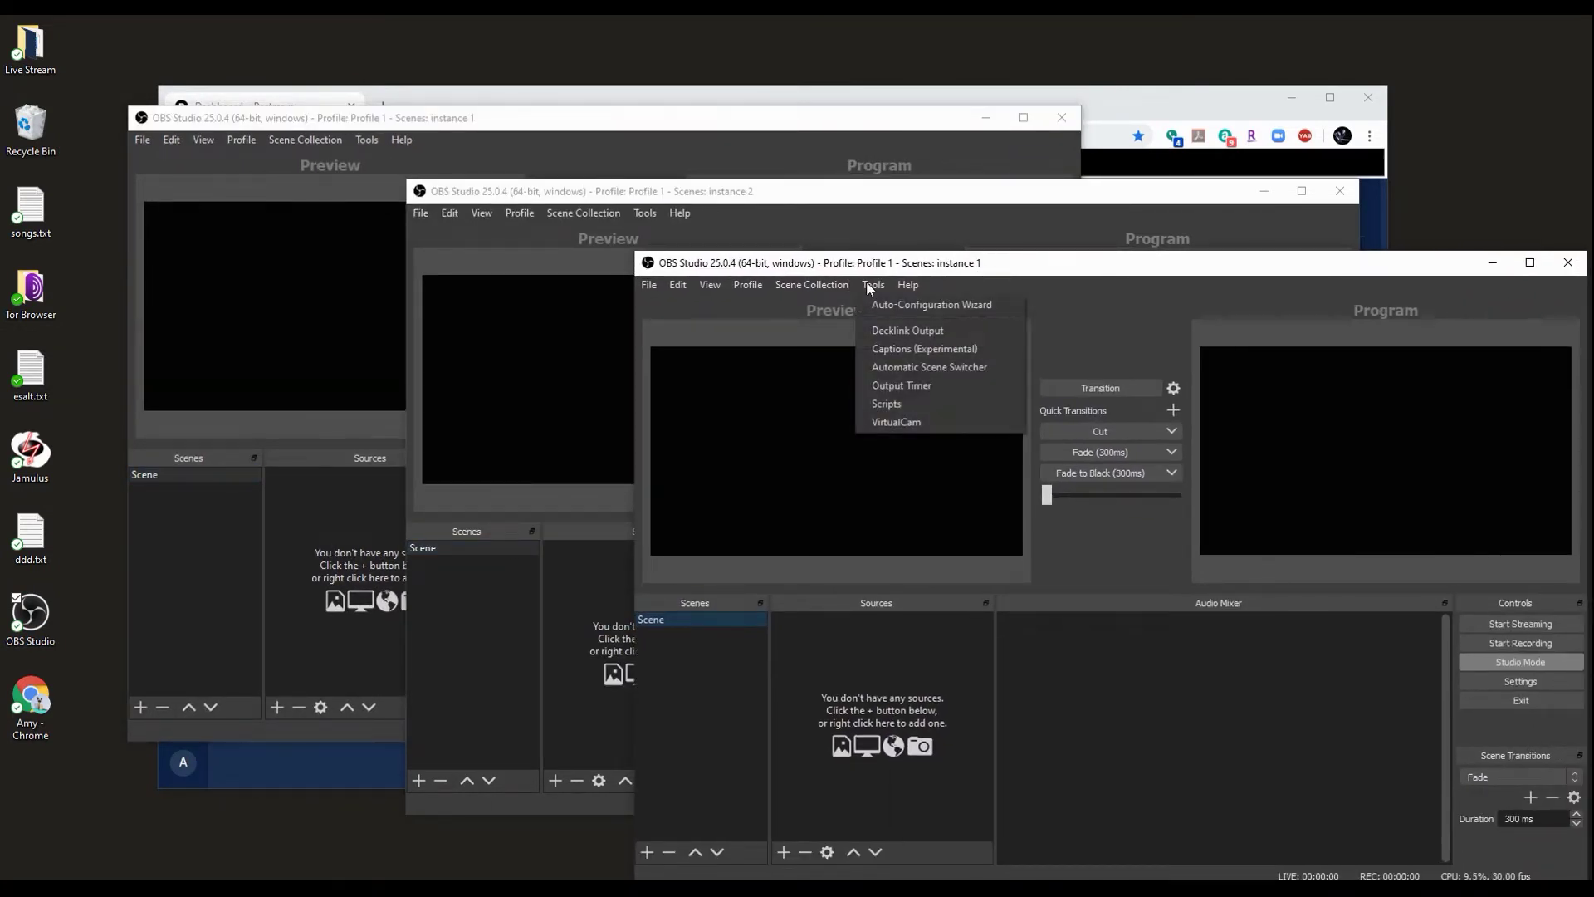
click(811, 284)
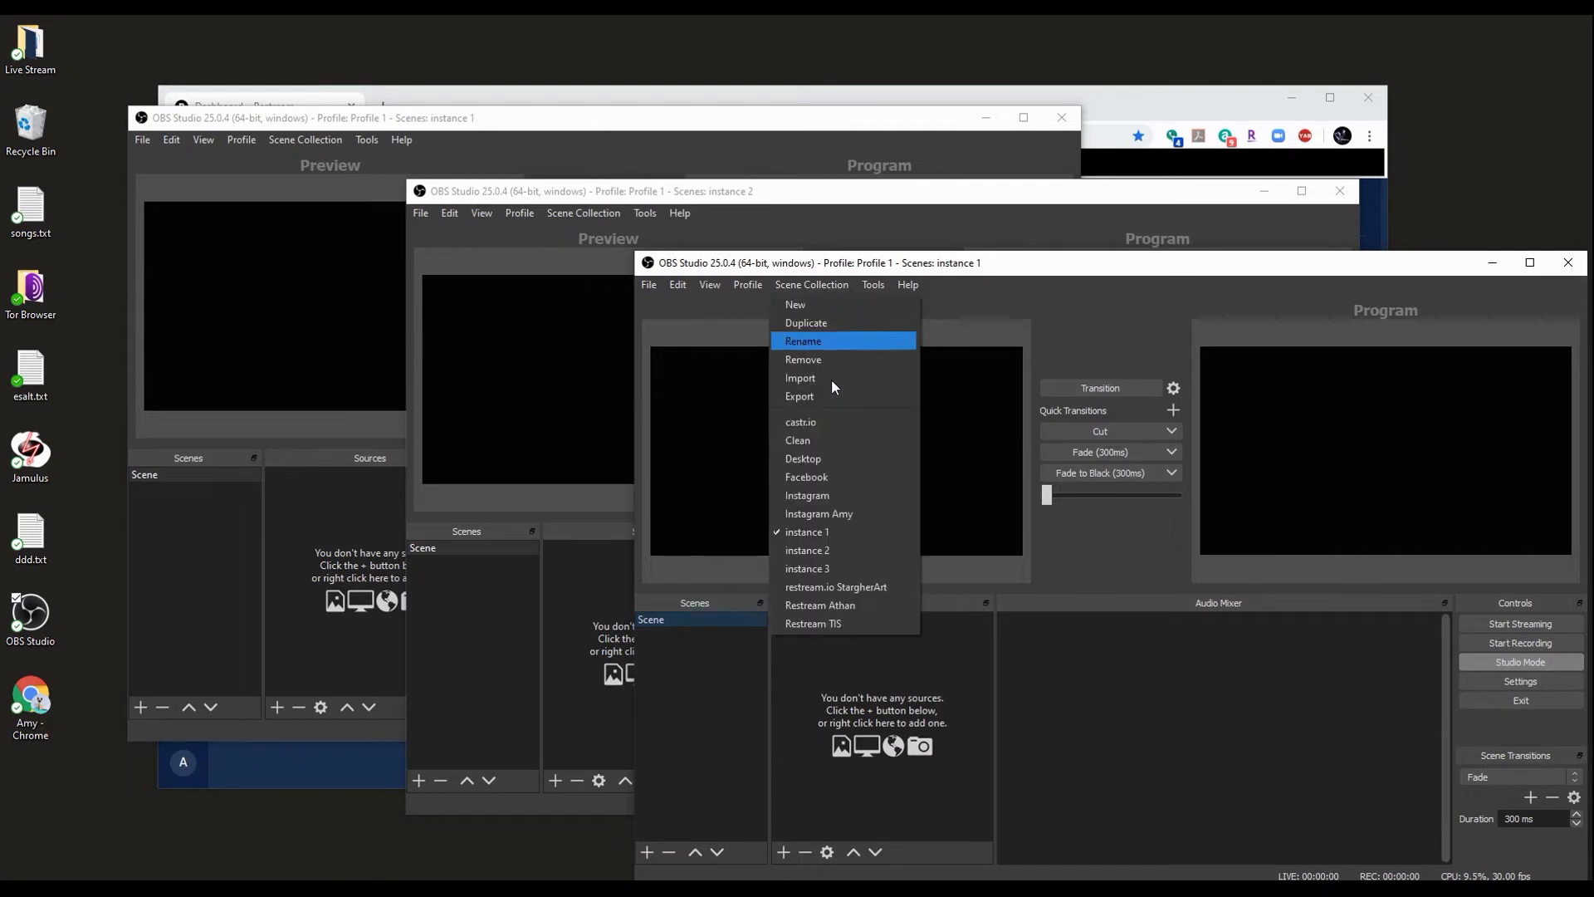
click(845, 570)
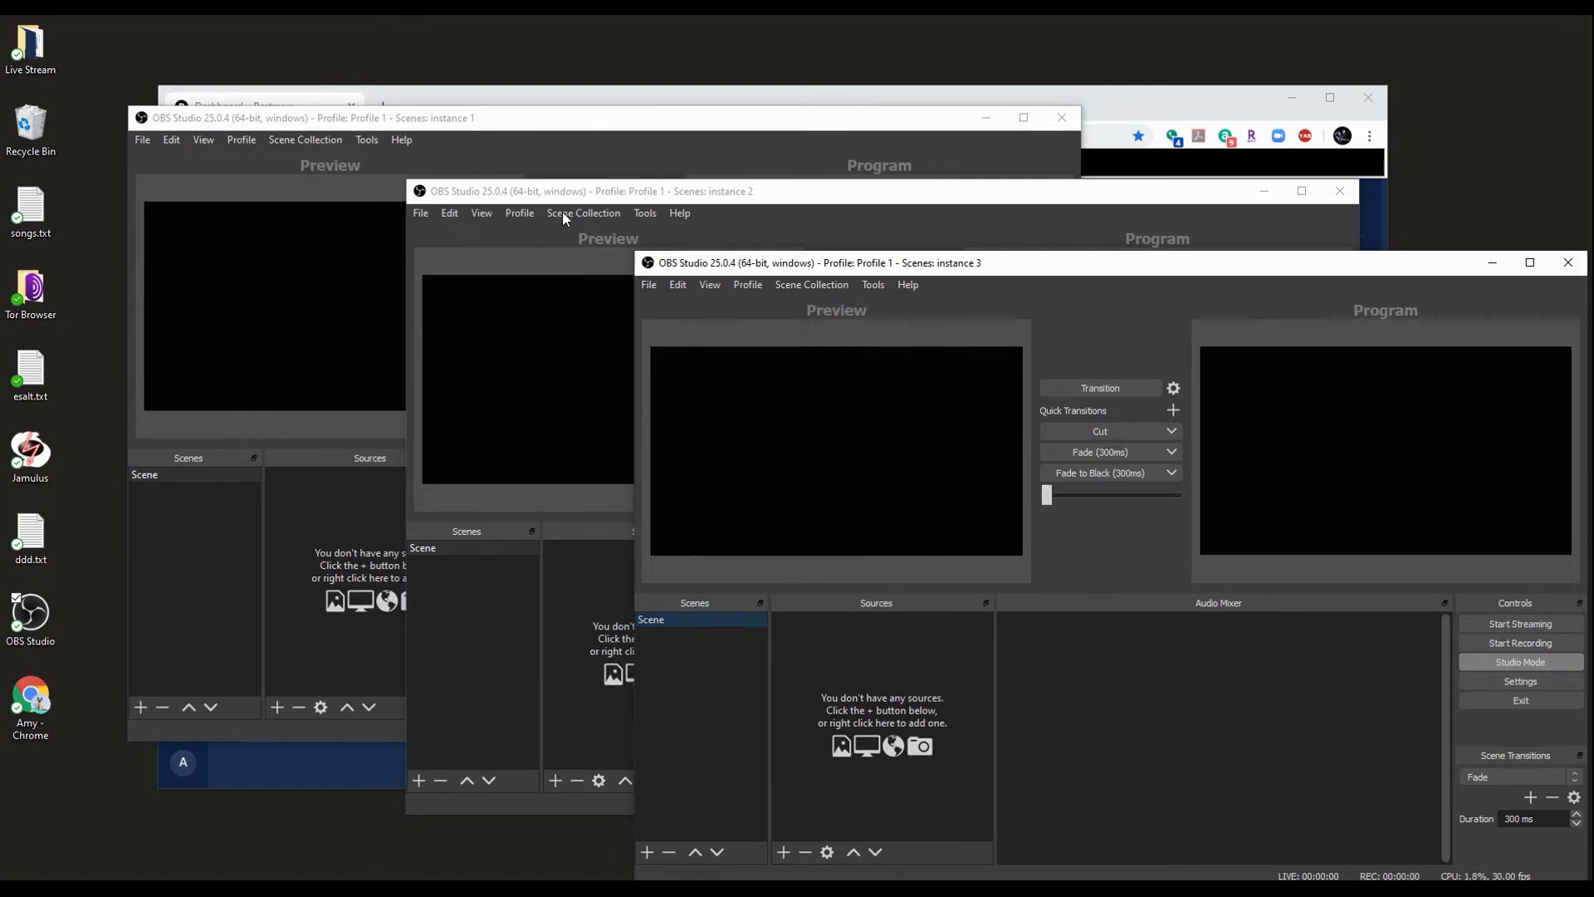
drag(579, 196, 508, 192)
click(1334, 276)
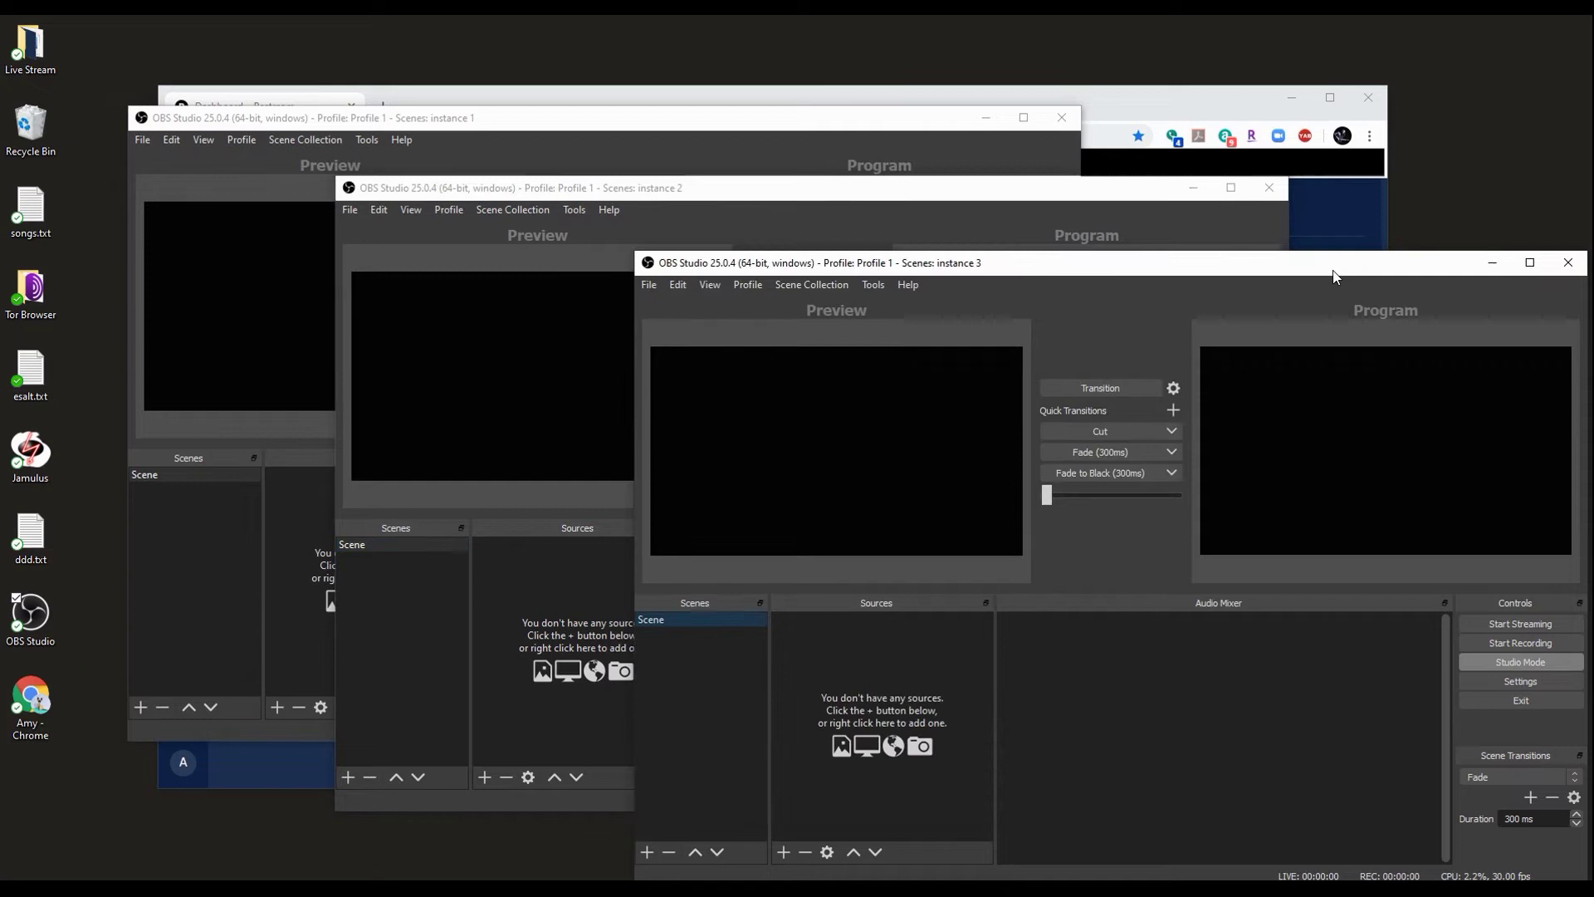
In instance 1, add an HD Pro Webcam C920 Video Capture Device source and centre it
click(299, 565)
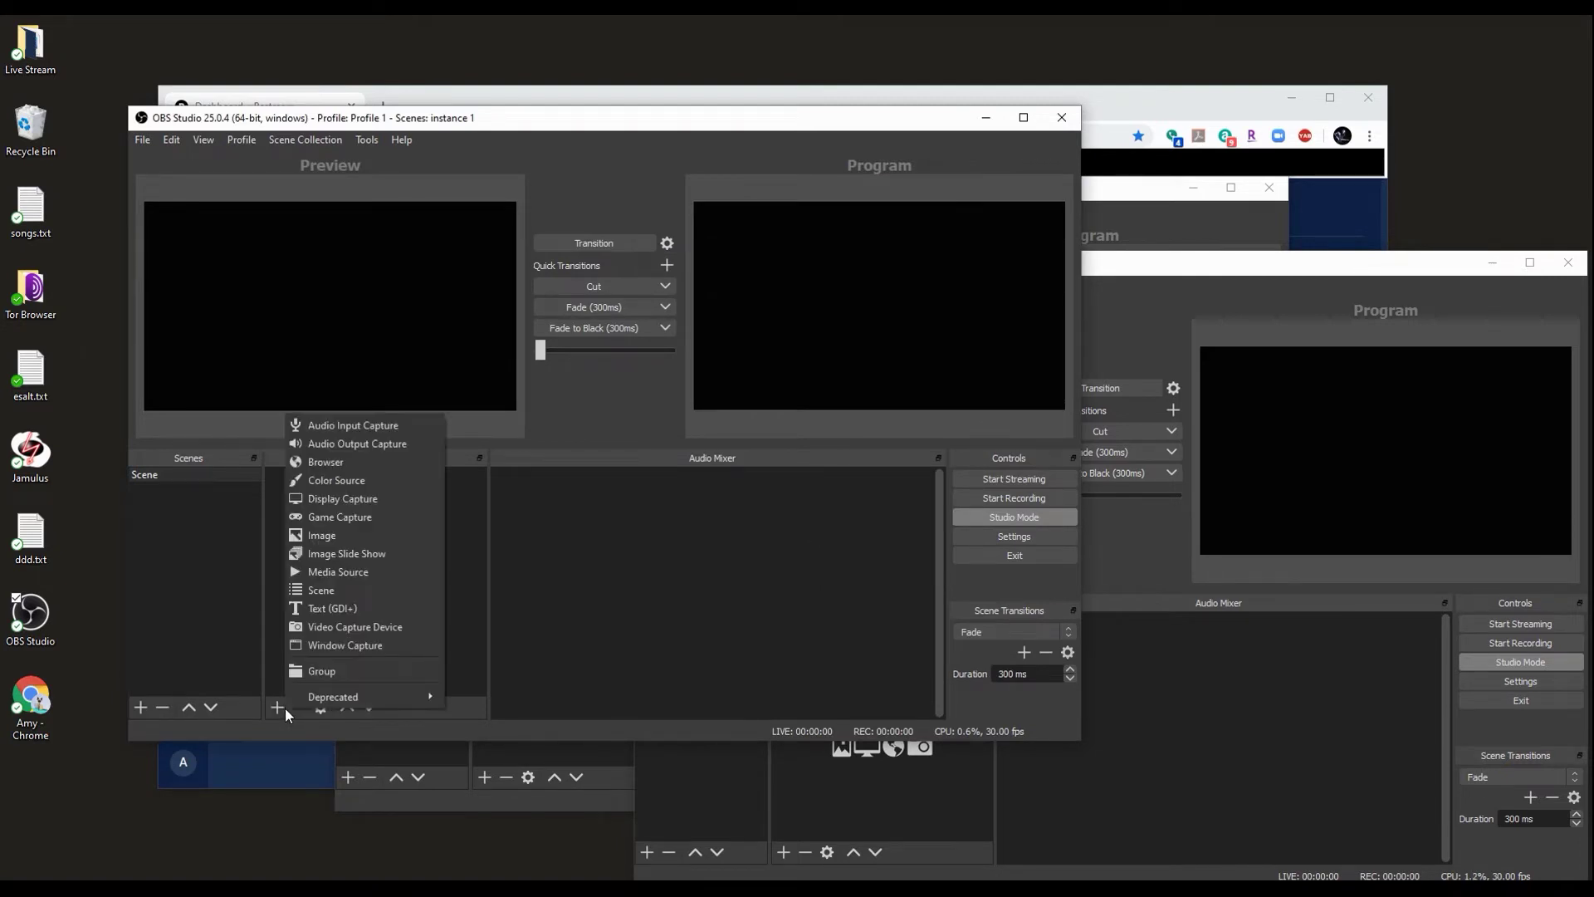
click(392, 627)
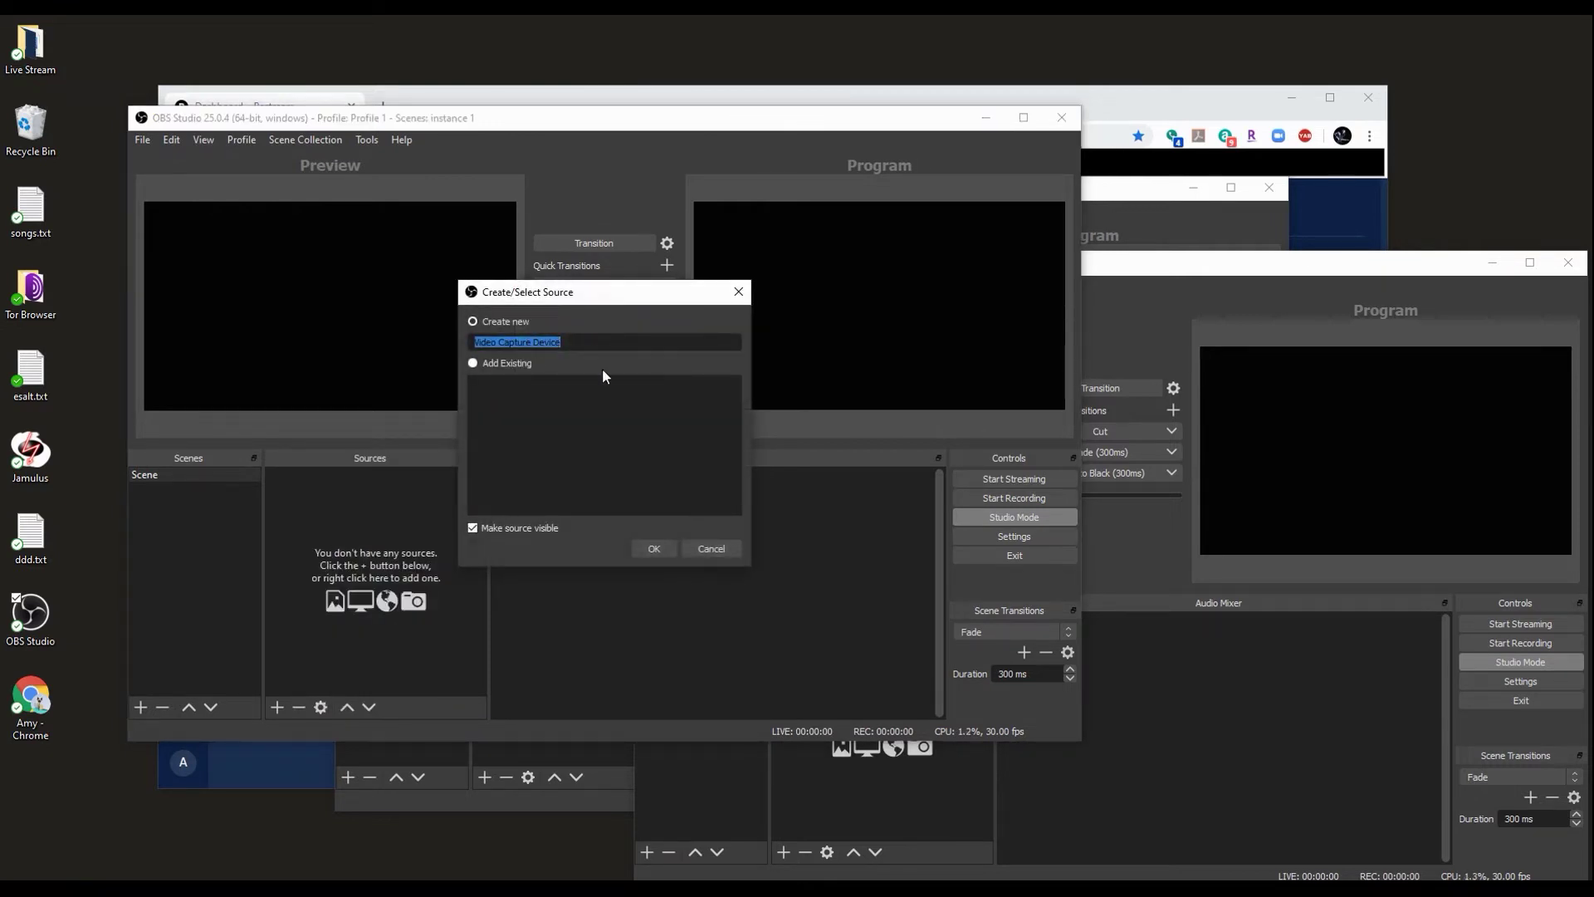
click(652, 548)
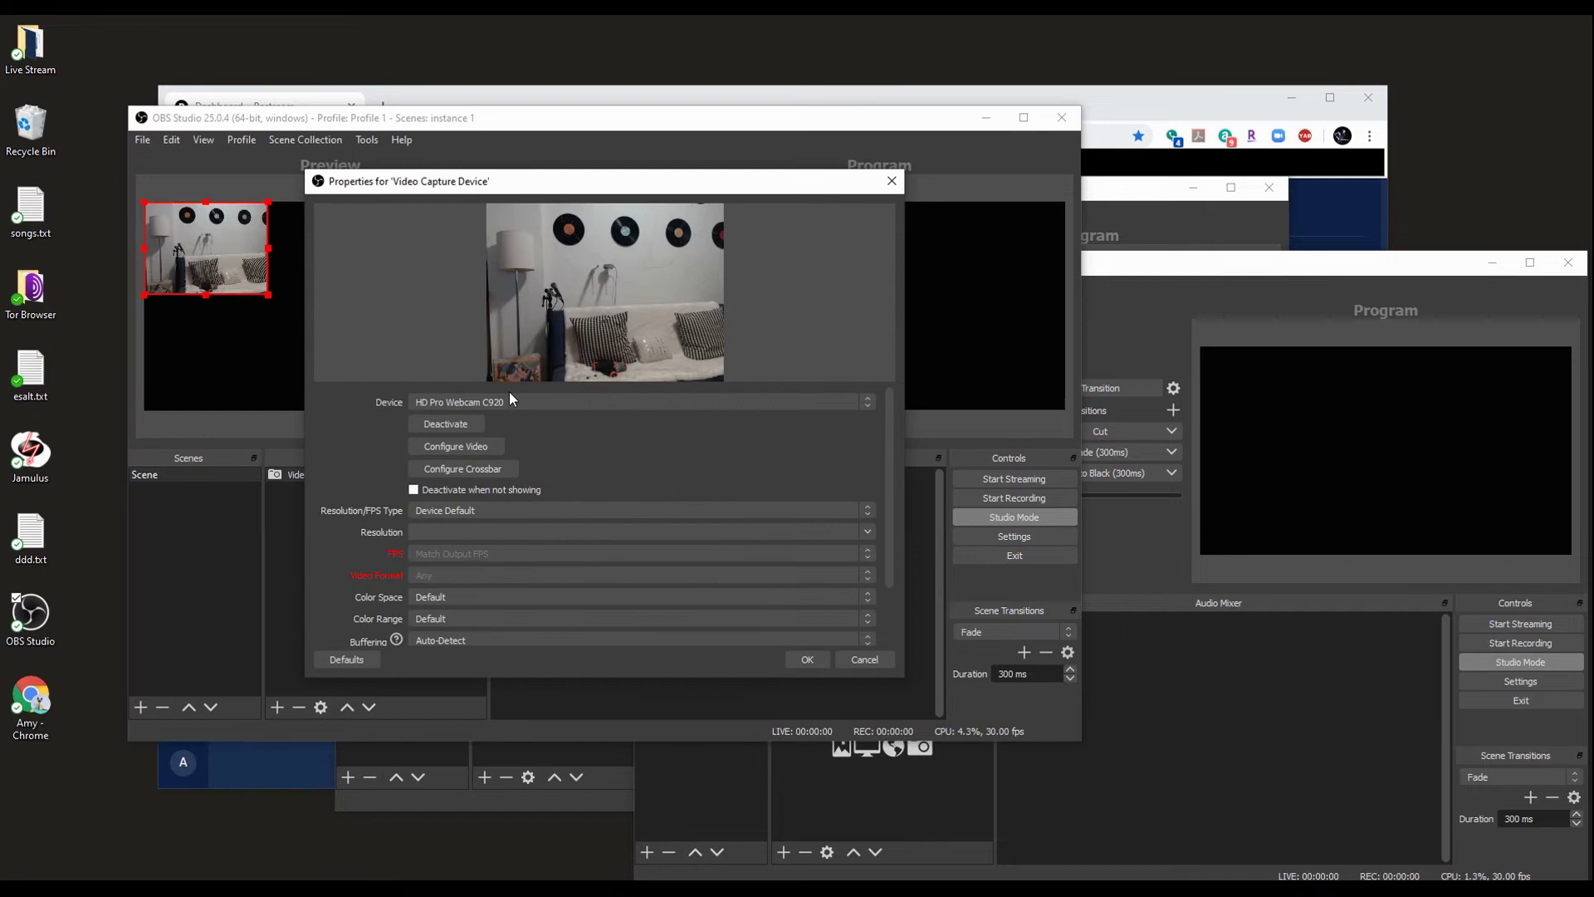
click(804, 657)
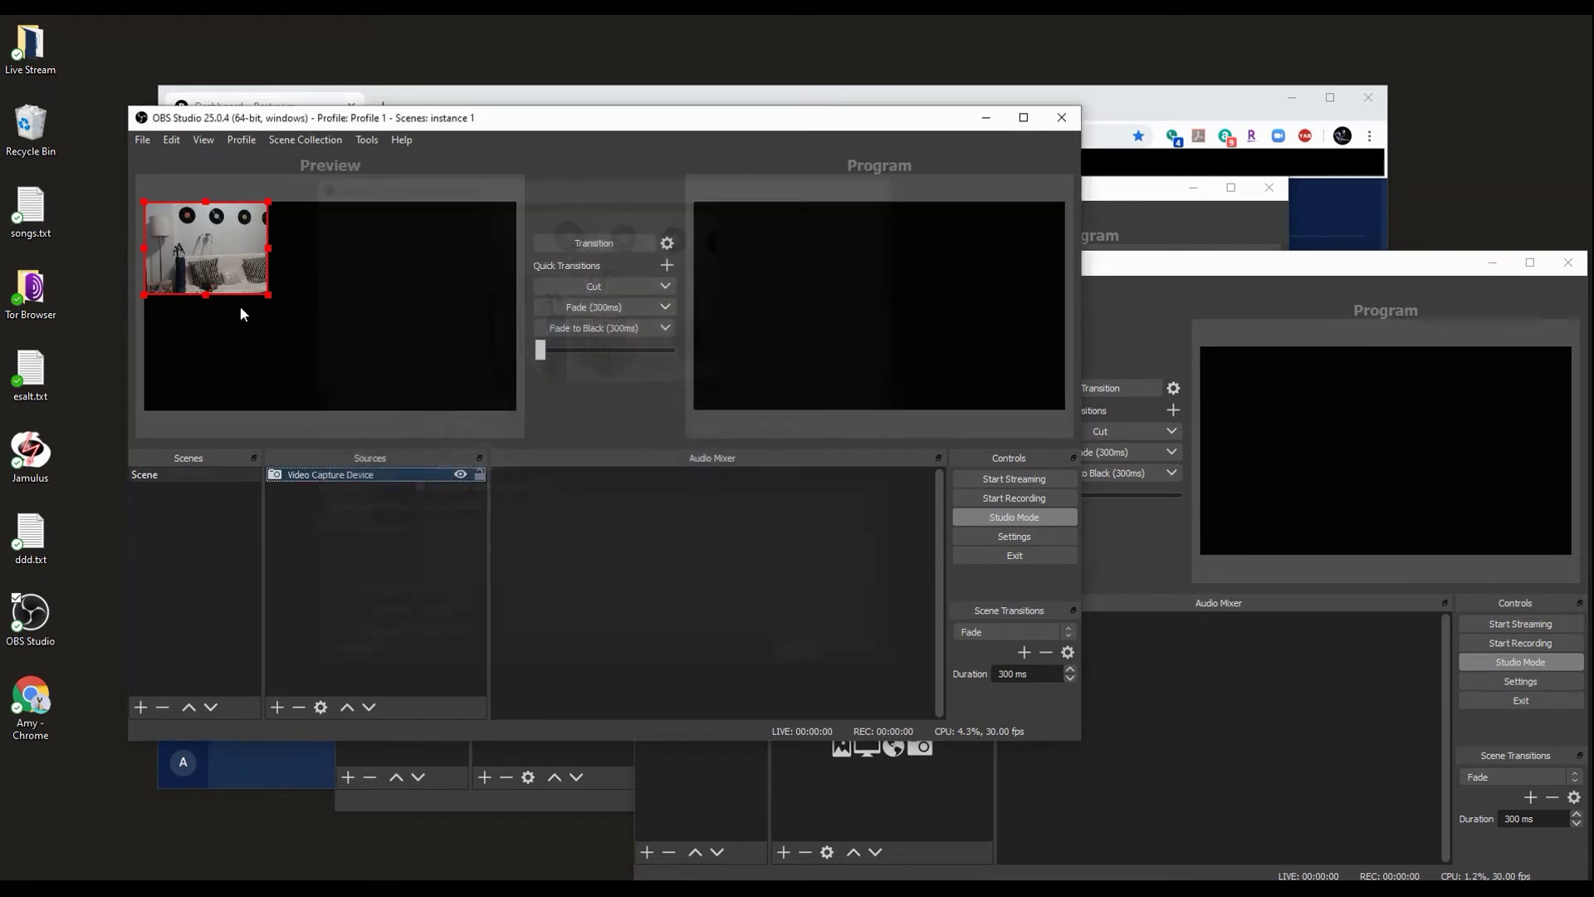
drag(264, 289, 367, 321)
Transition the webcam preview to Program, then toggle Studio Mode off and back on
click(571, 243)
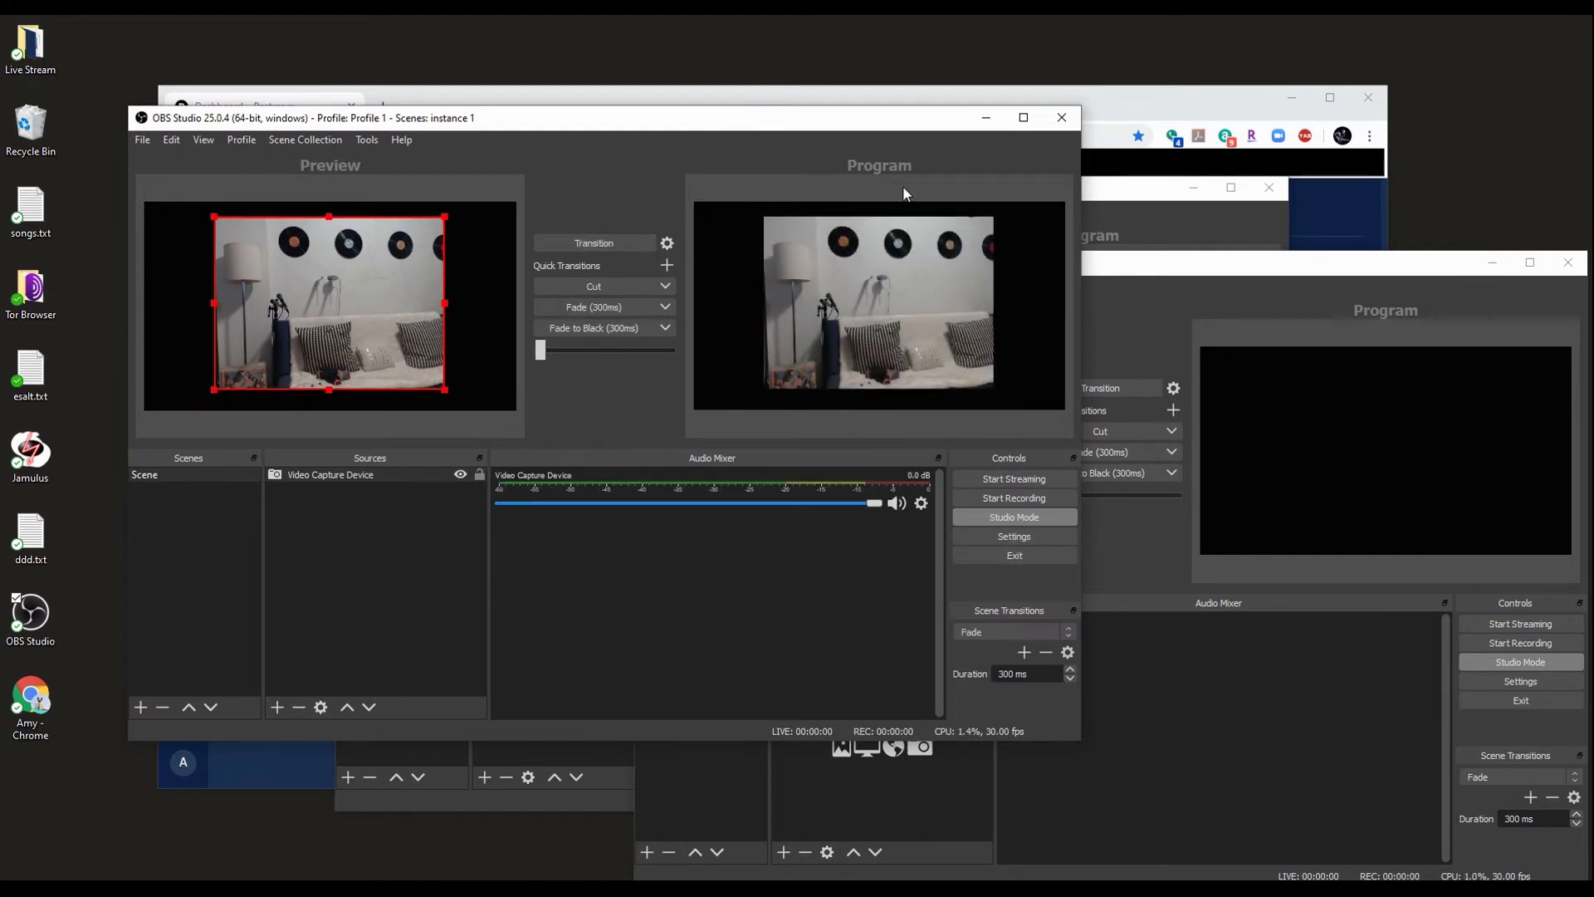
click(1001, 518)
click(999, 517)
Start instance 1's VirtualCam with target OBS-Camera and move its dialog to the lower left
click(370, 141)
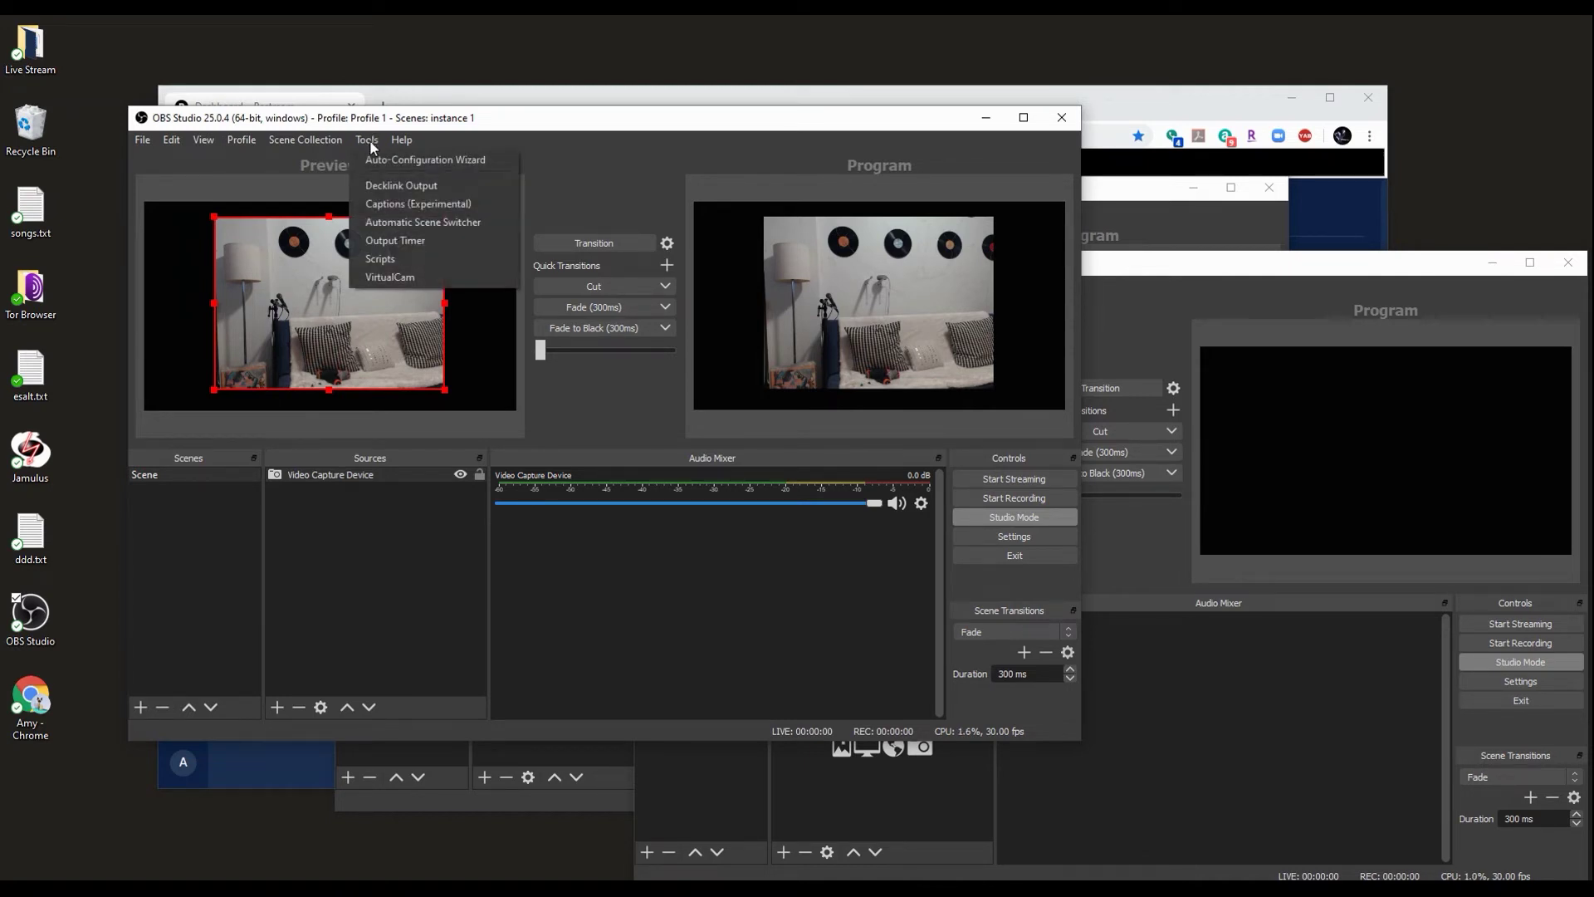
click(446, 281)
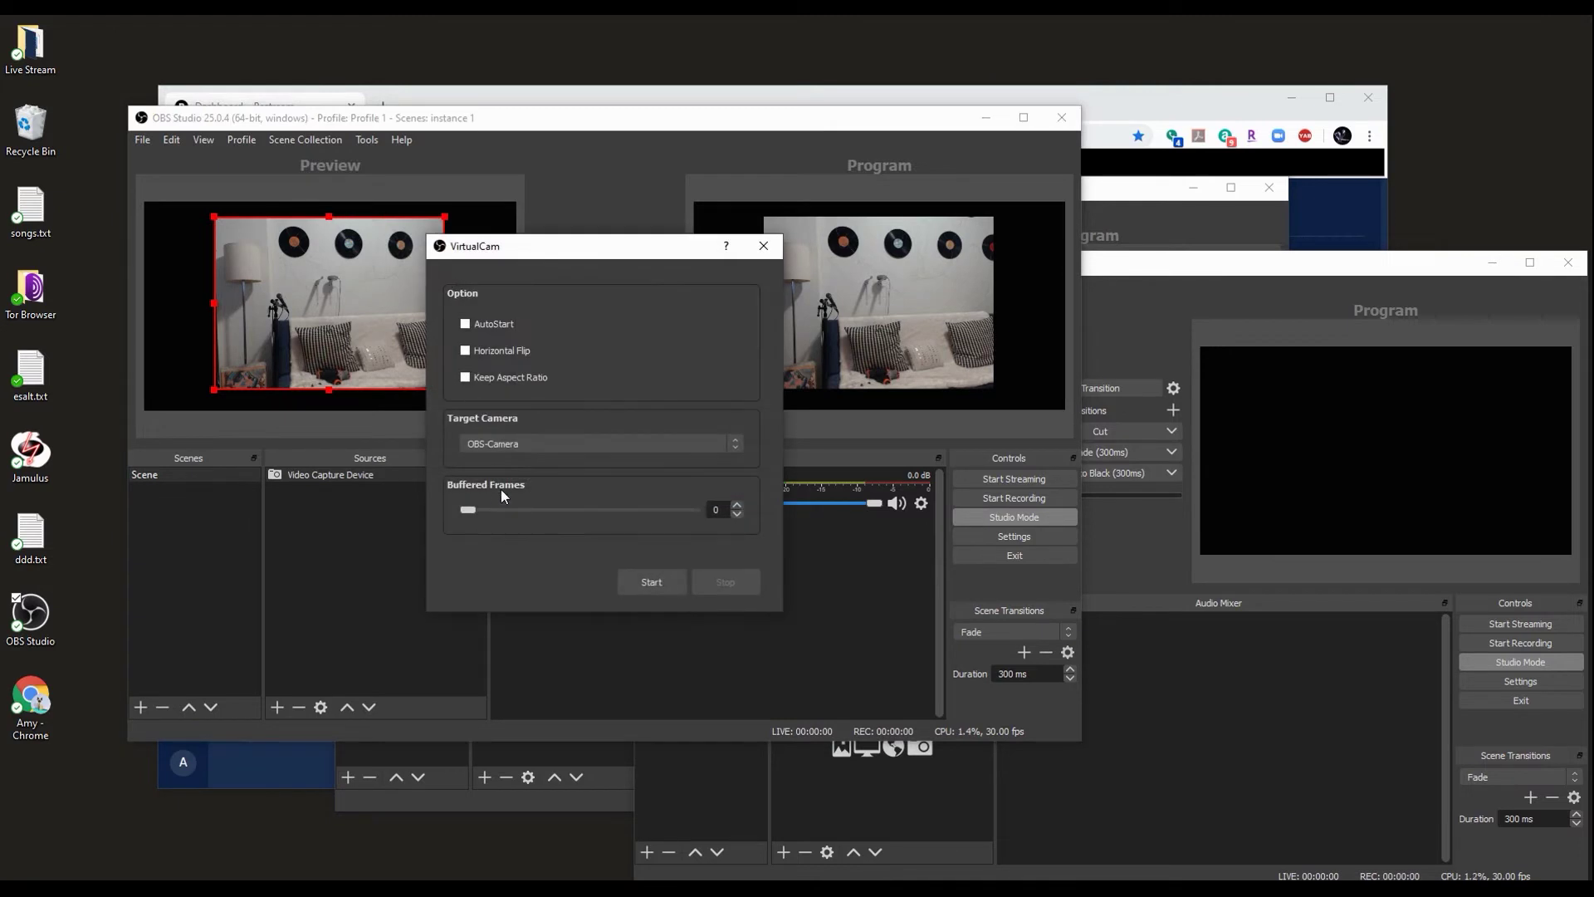
click(570, 436)
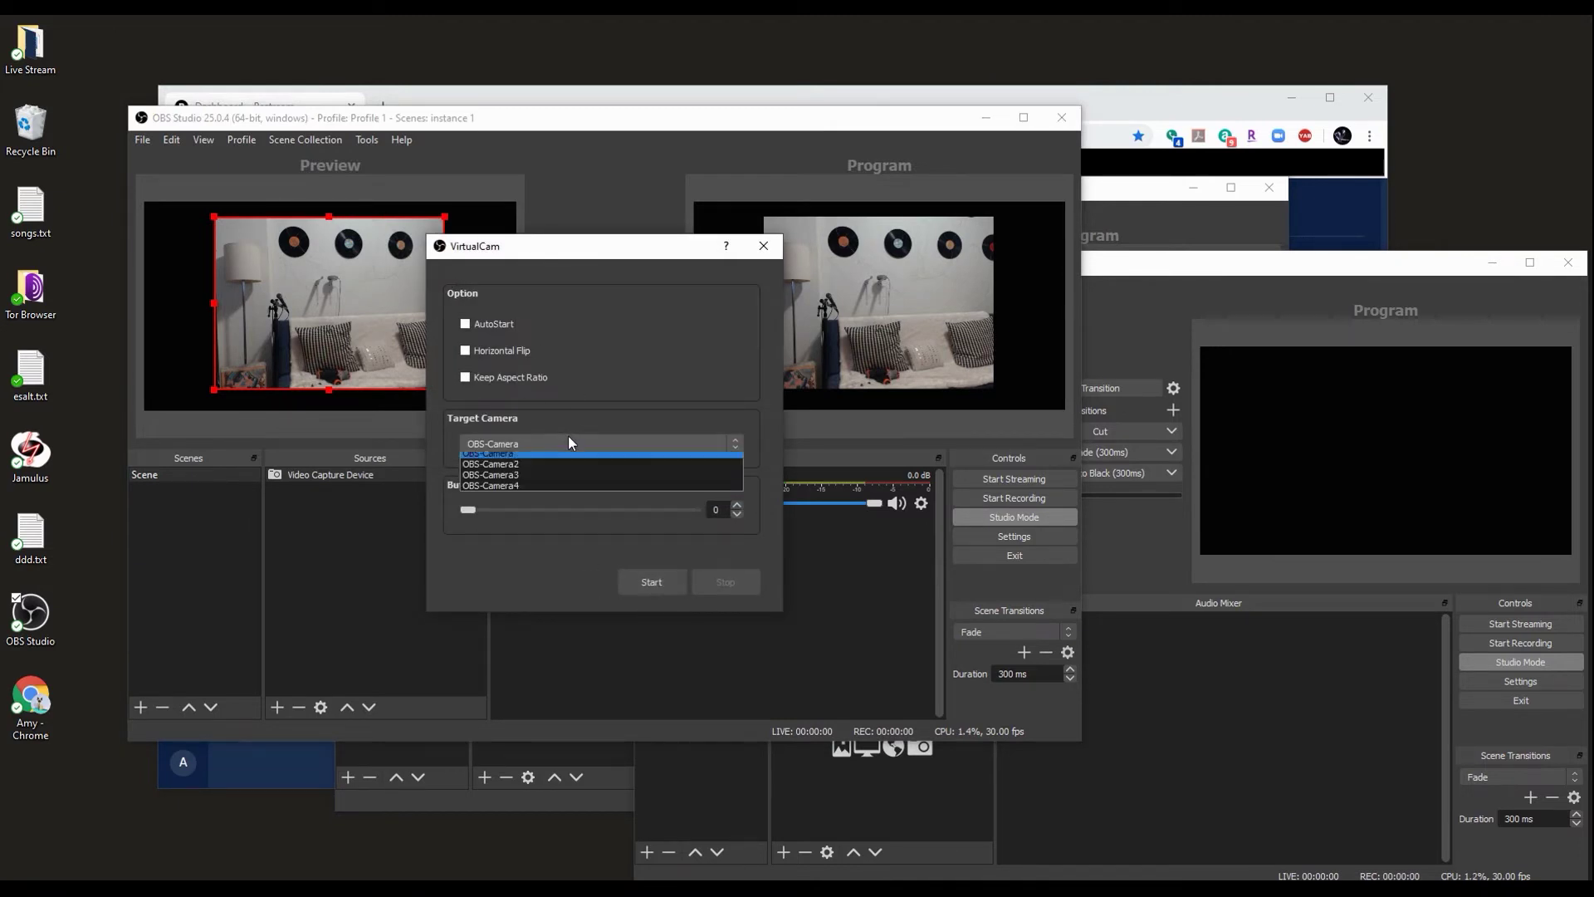
click(549, 440)
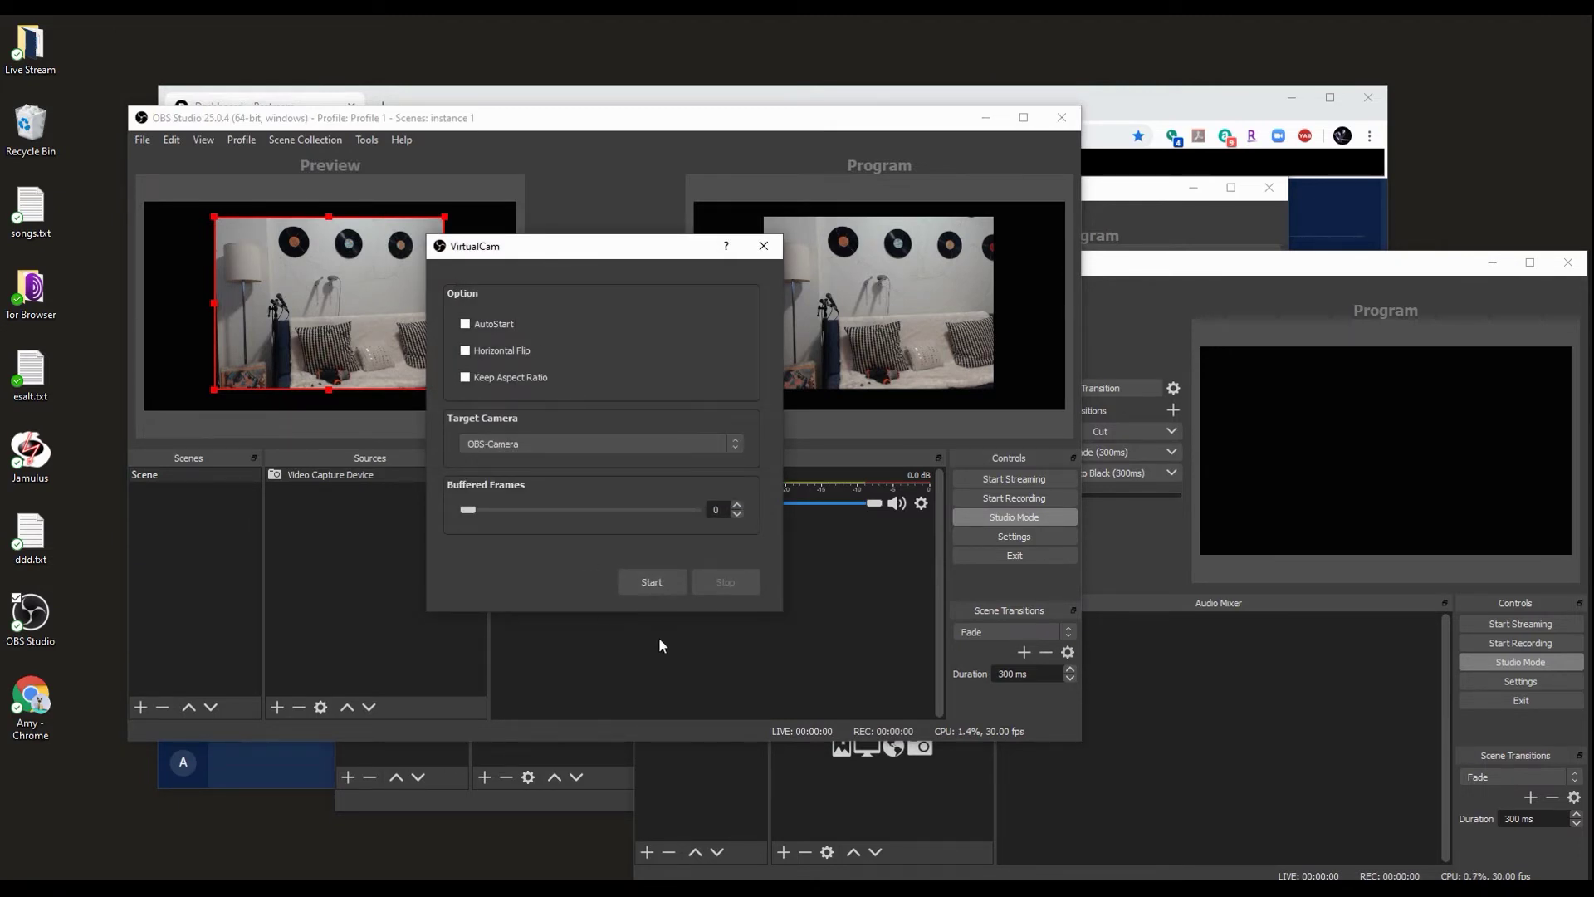
click(651, 583)
drag(557, 248, 259, 517)
In instance 2, add a Video Capture Device using OBS-Camera and transition it to Program
click(602, 759)
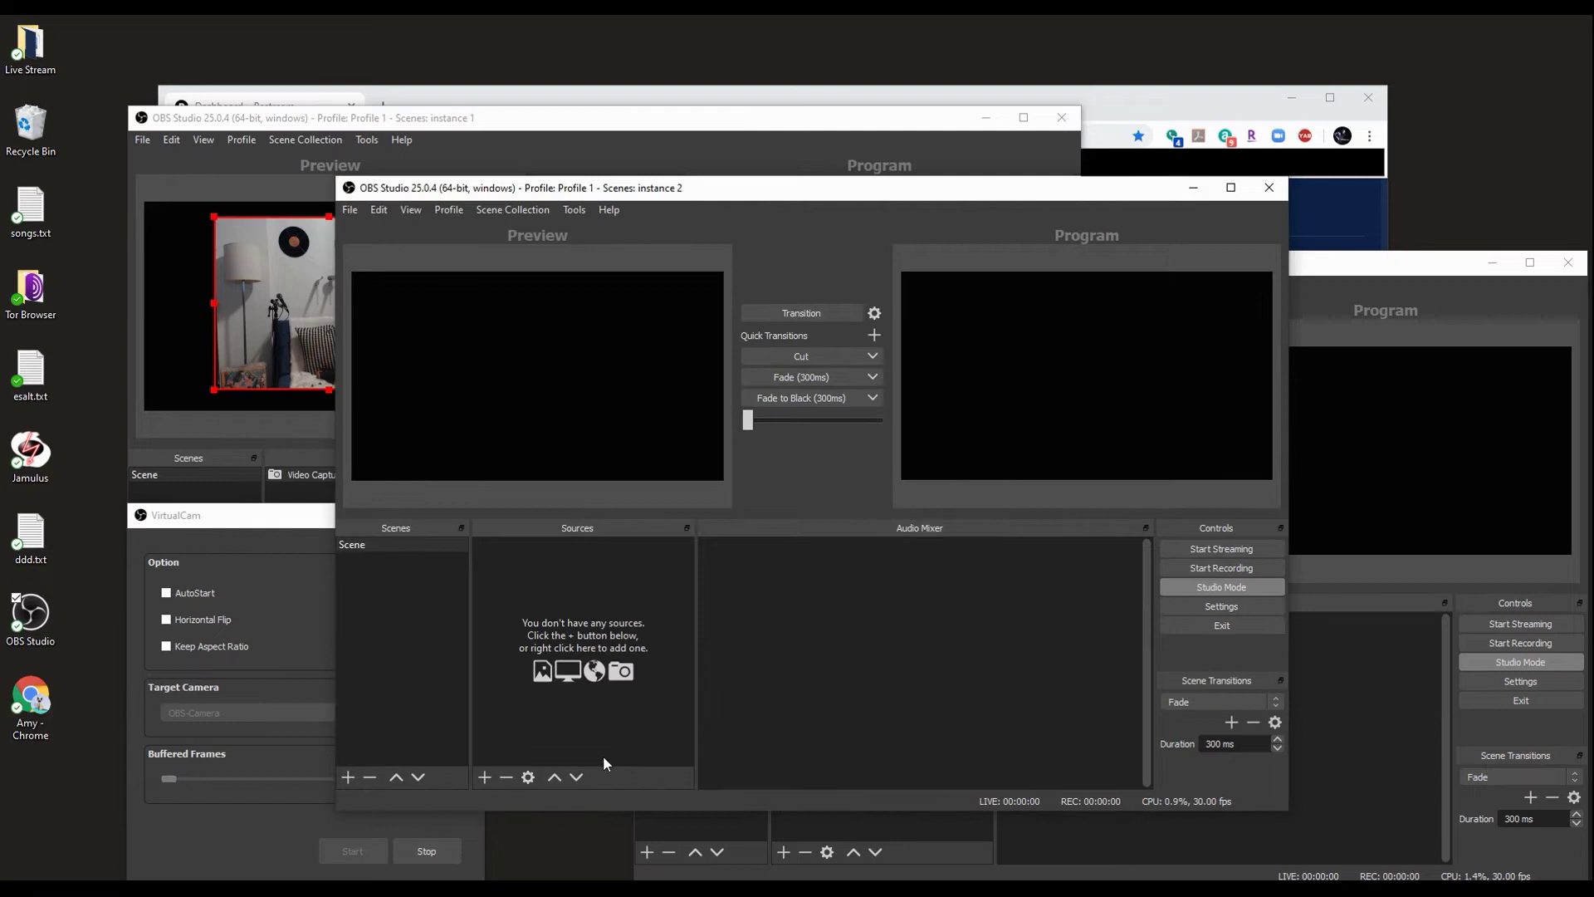
click(486, 780)
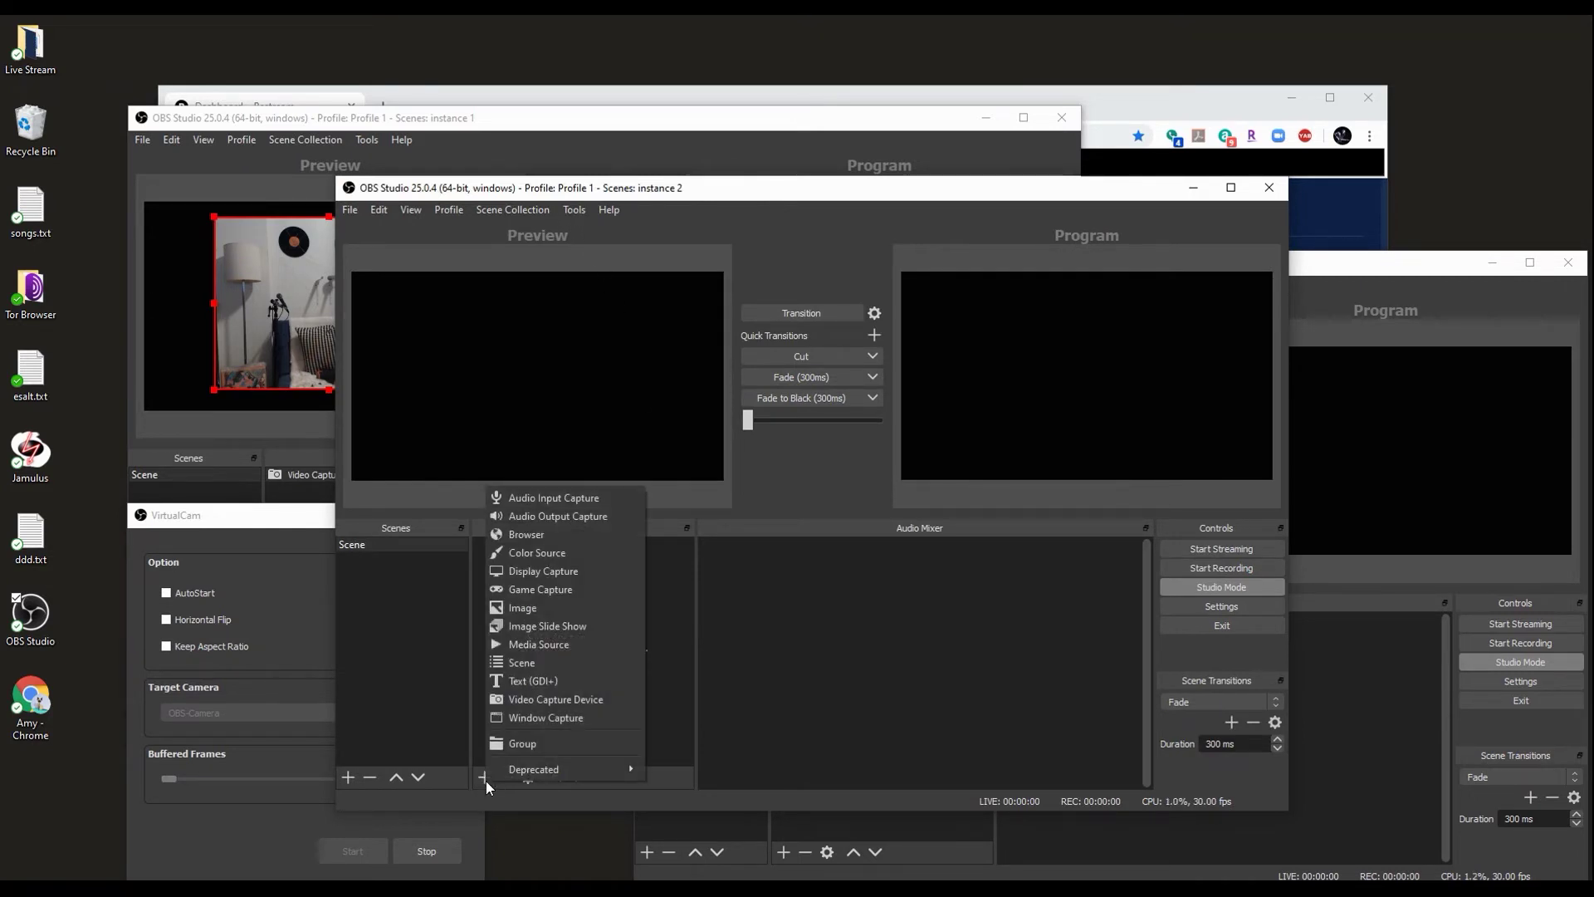
click(586, 700)
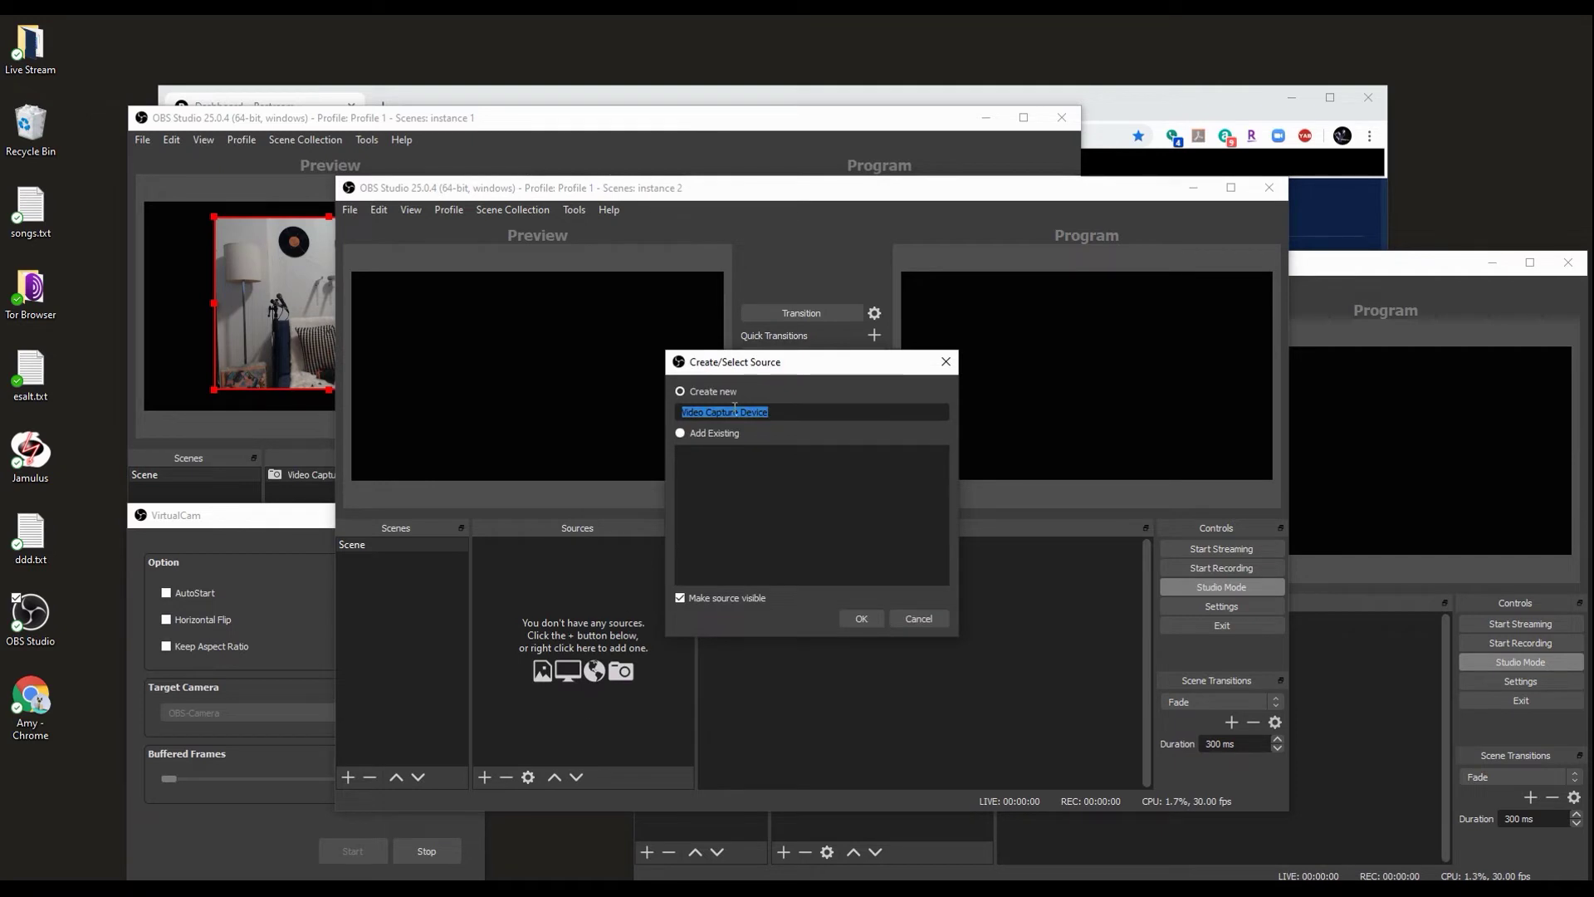
click(861, 619)
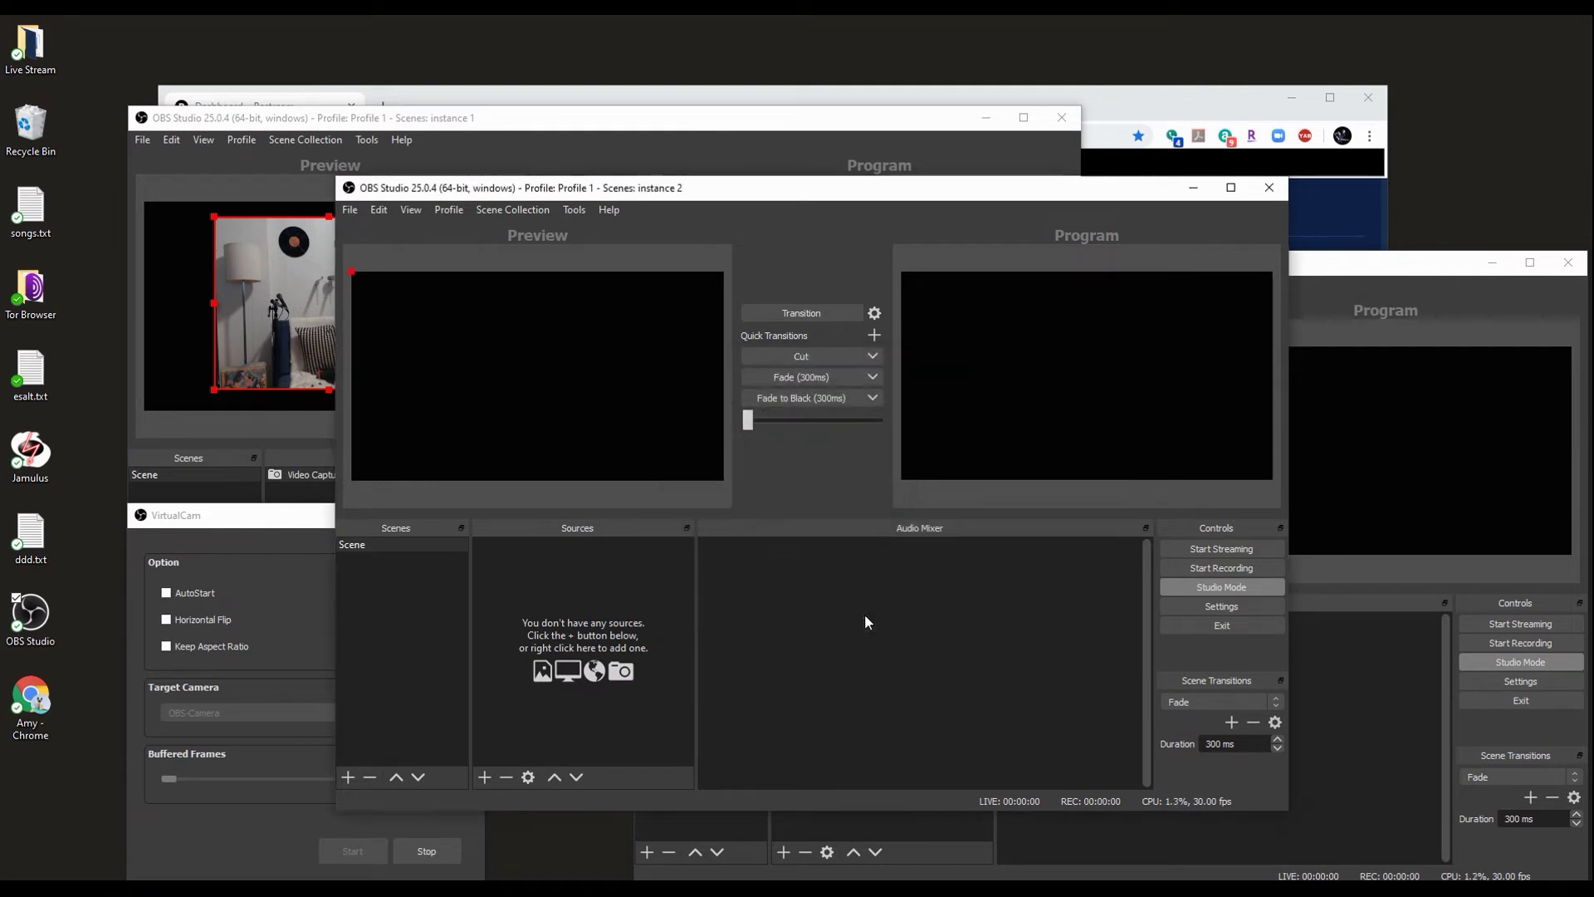
click(724, 472)
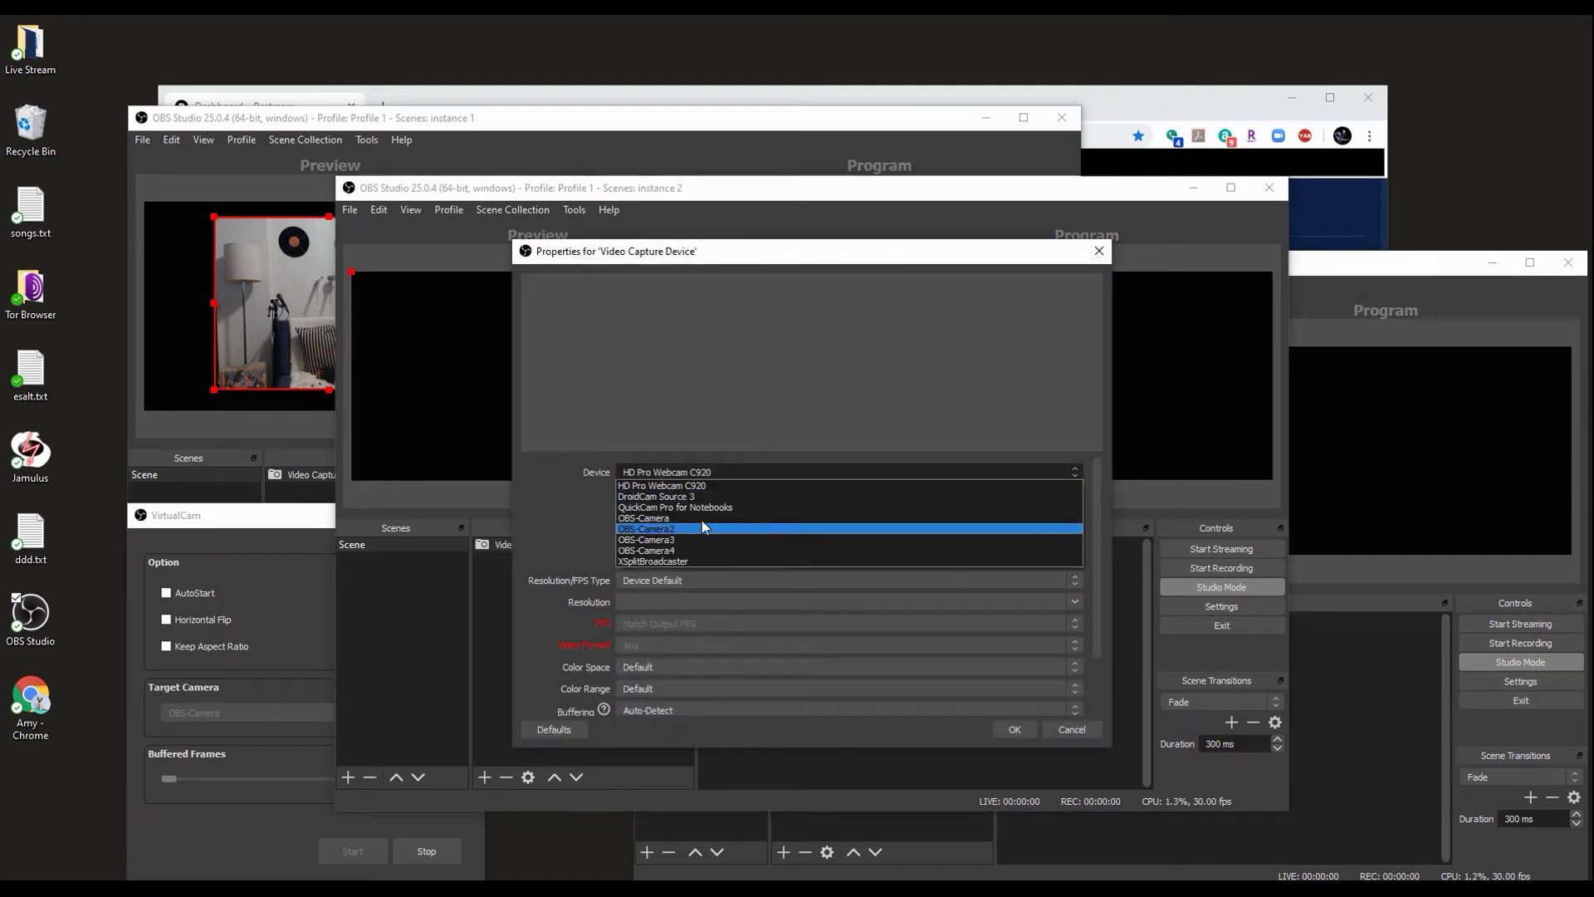
click(702, 518)
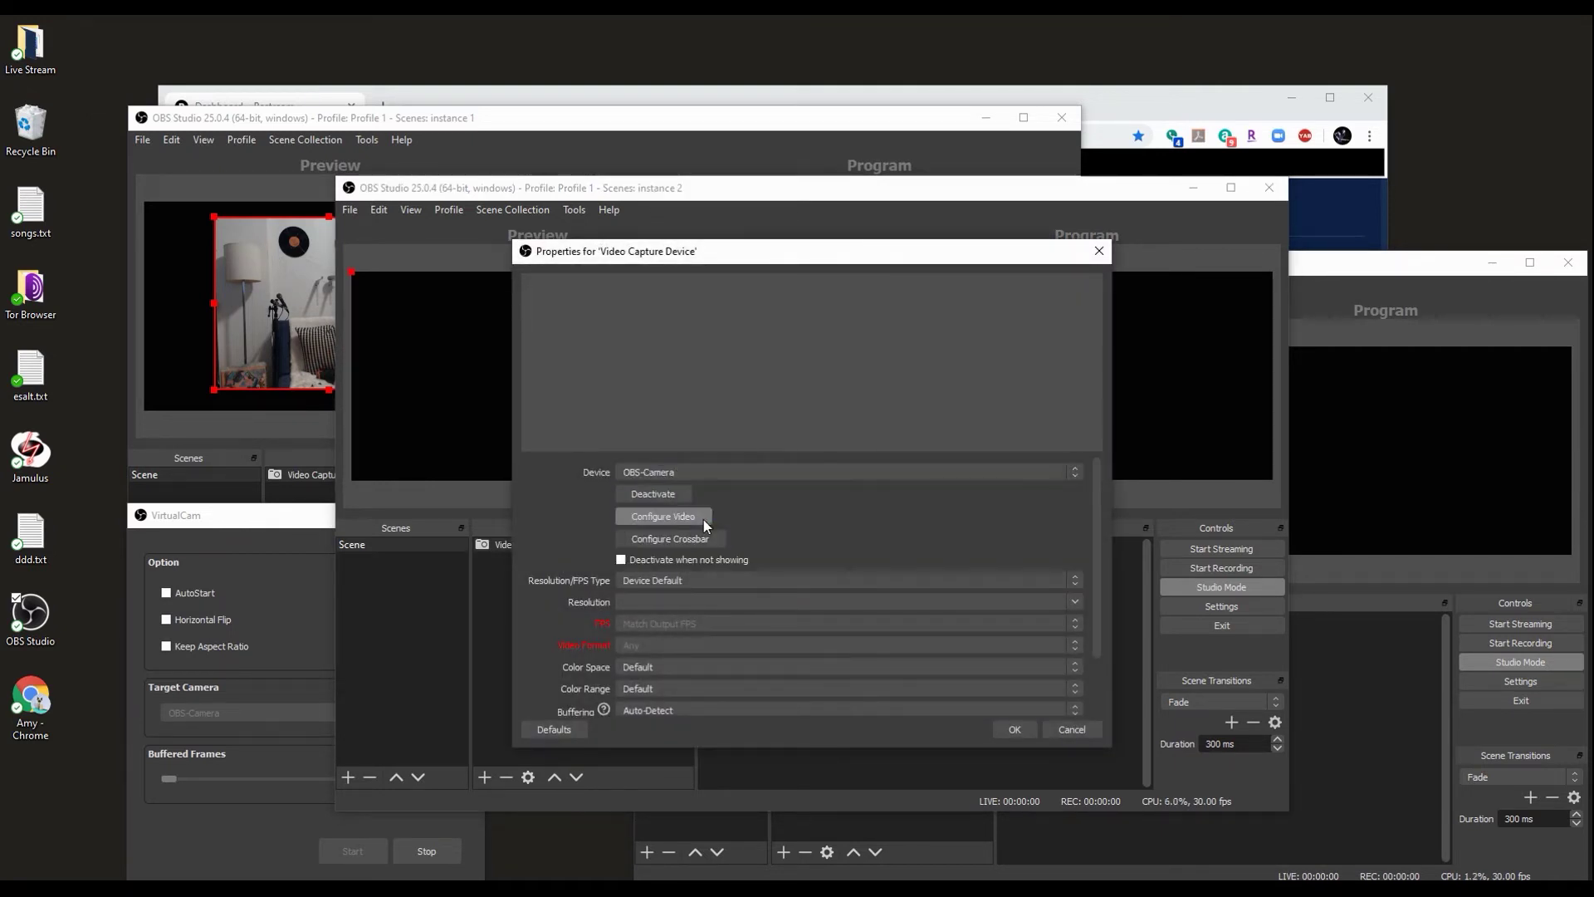
click(1024, 730)
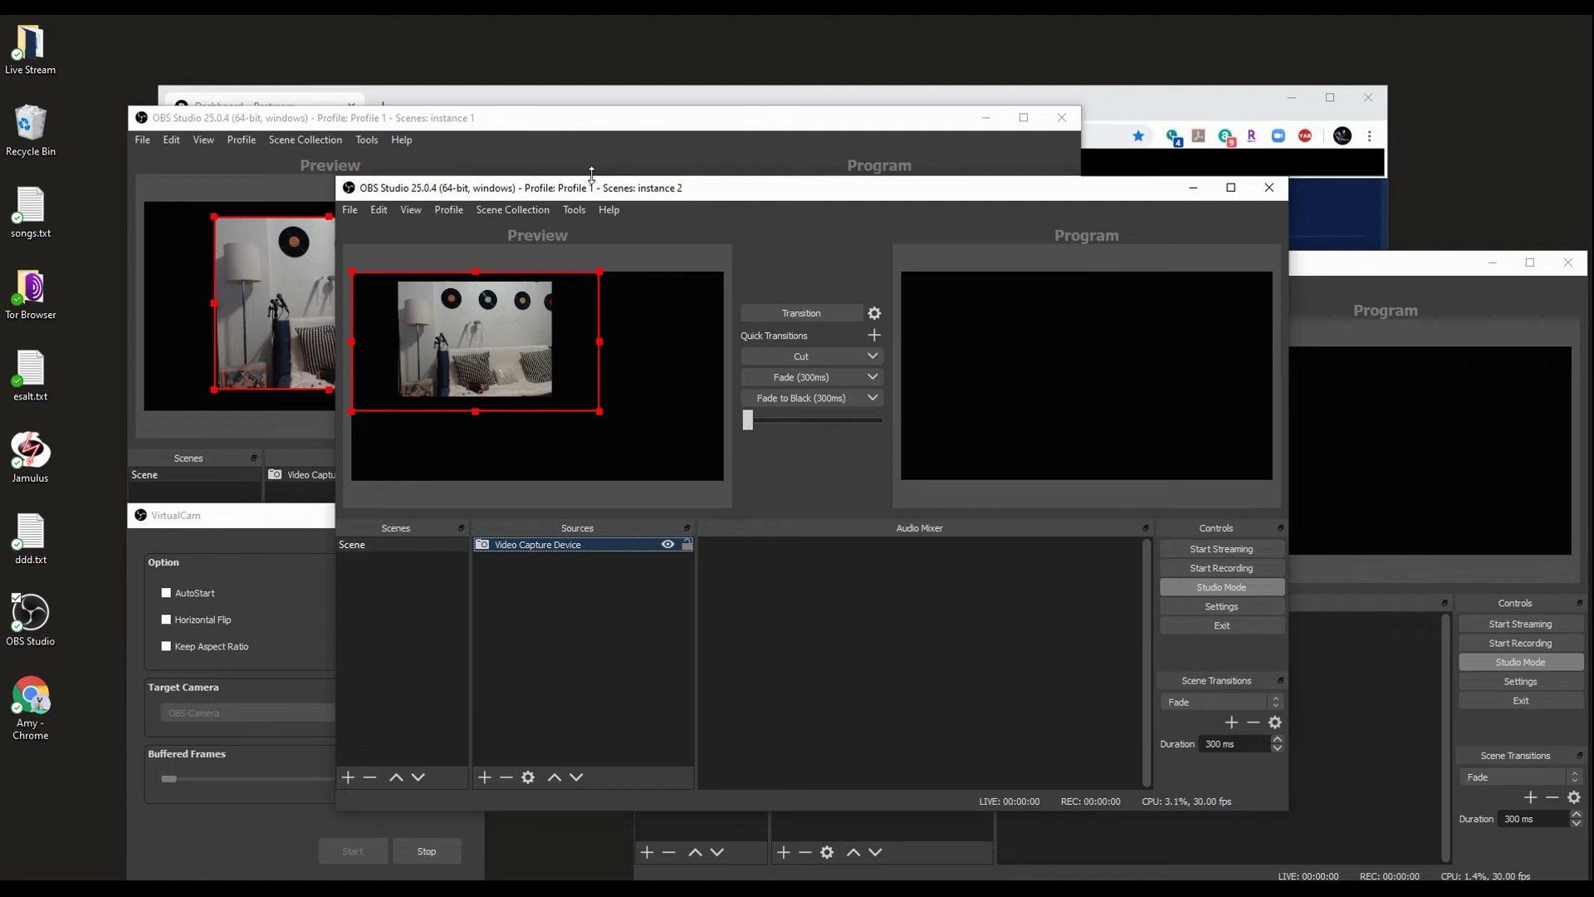
click(803, 313)
mouse_move(799, 193)
mouse_down()
mouse_move(664, 317)
mouse_move(669, 372)
mouse_move(780, 198)
mouse_up()
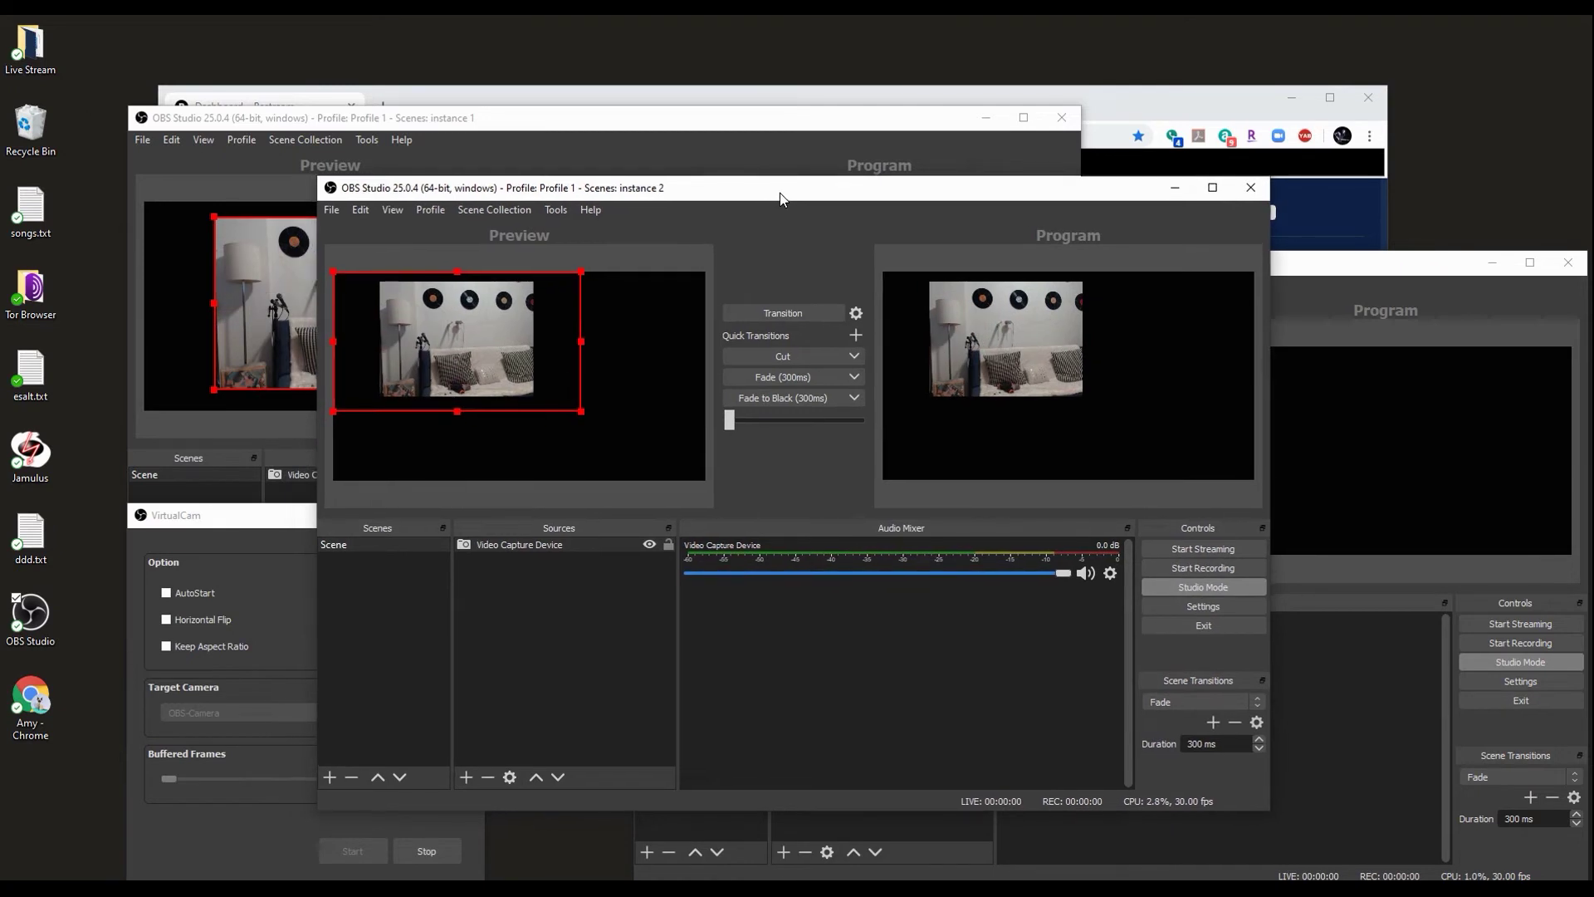
Start instance 2's VirtualCam on OBS-Camera2, move the dialog aside, and bring instance 3 forward
click(556, 209)
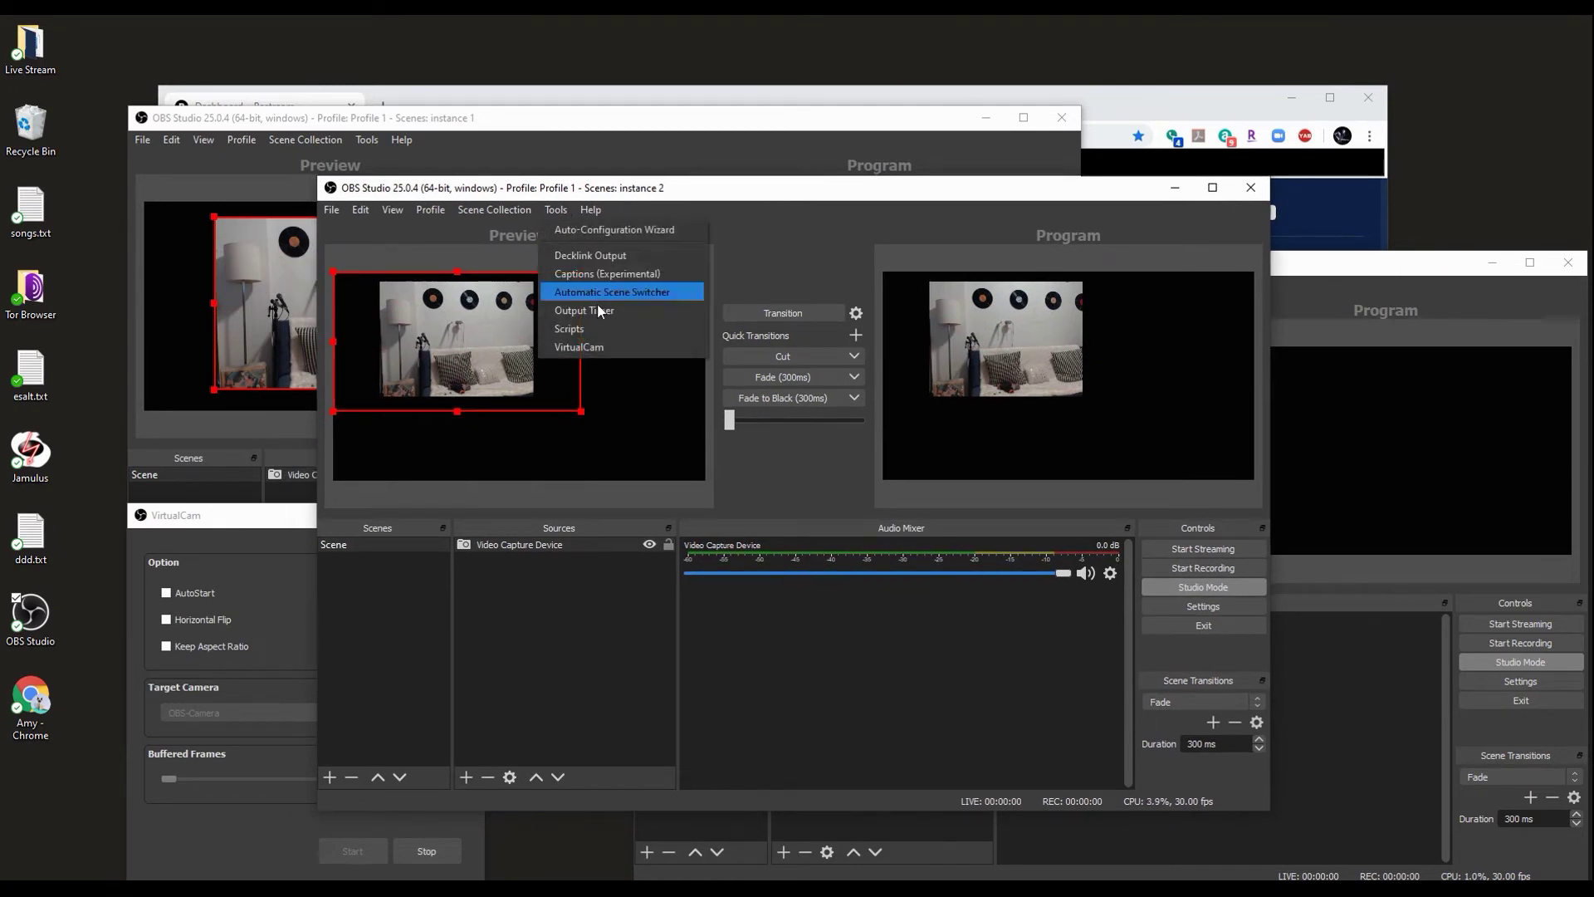
click(618, 347)
click(609, 442)
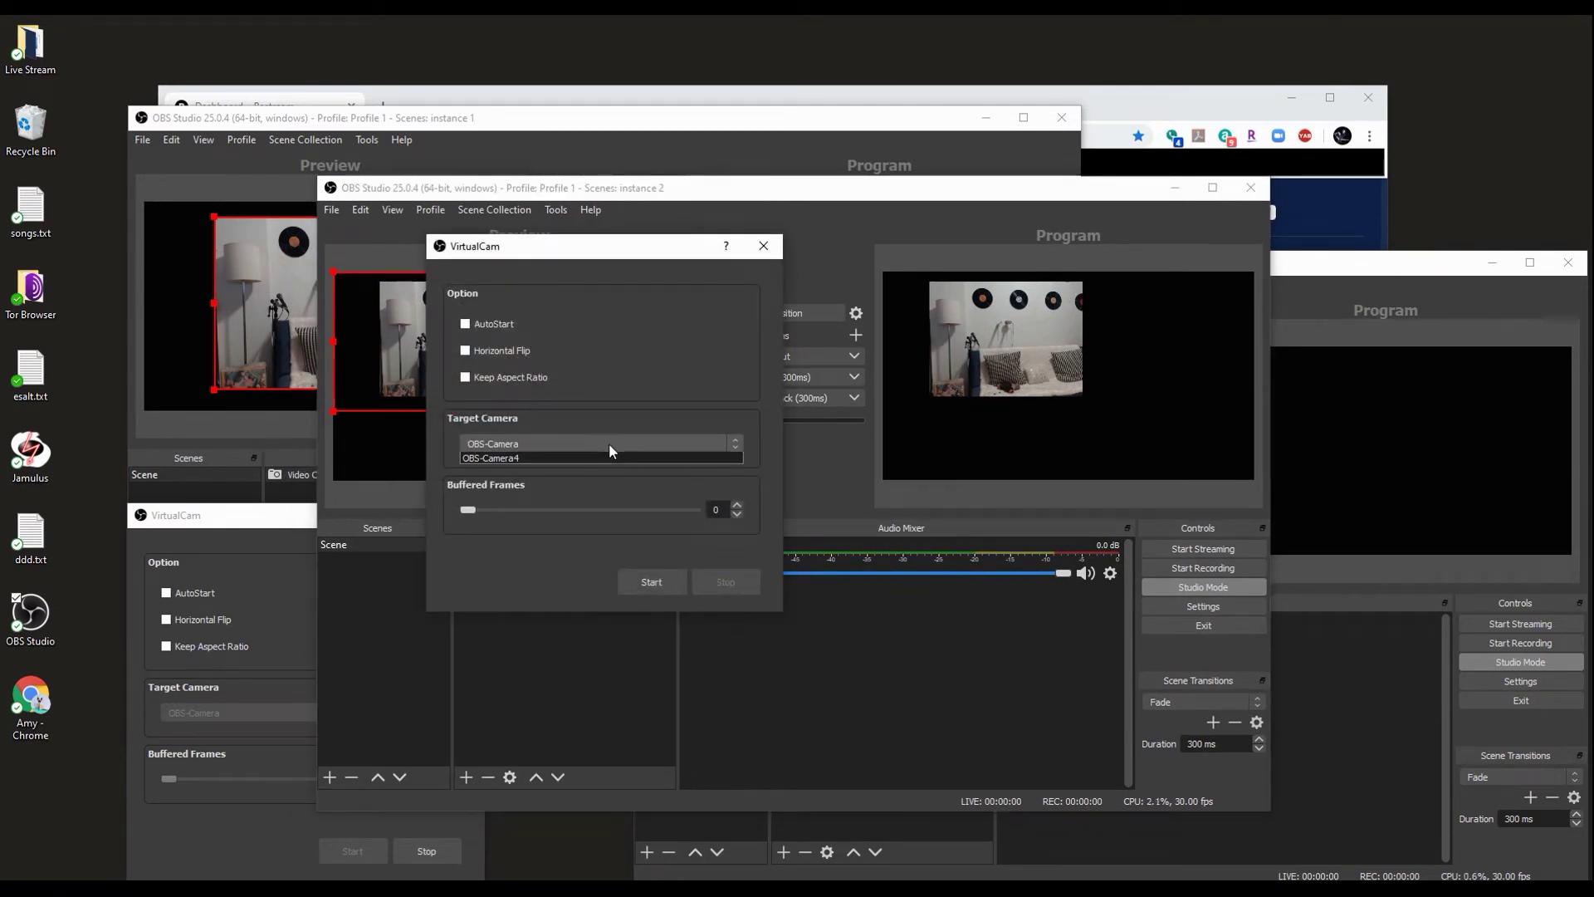
click(588, 468)
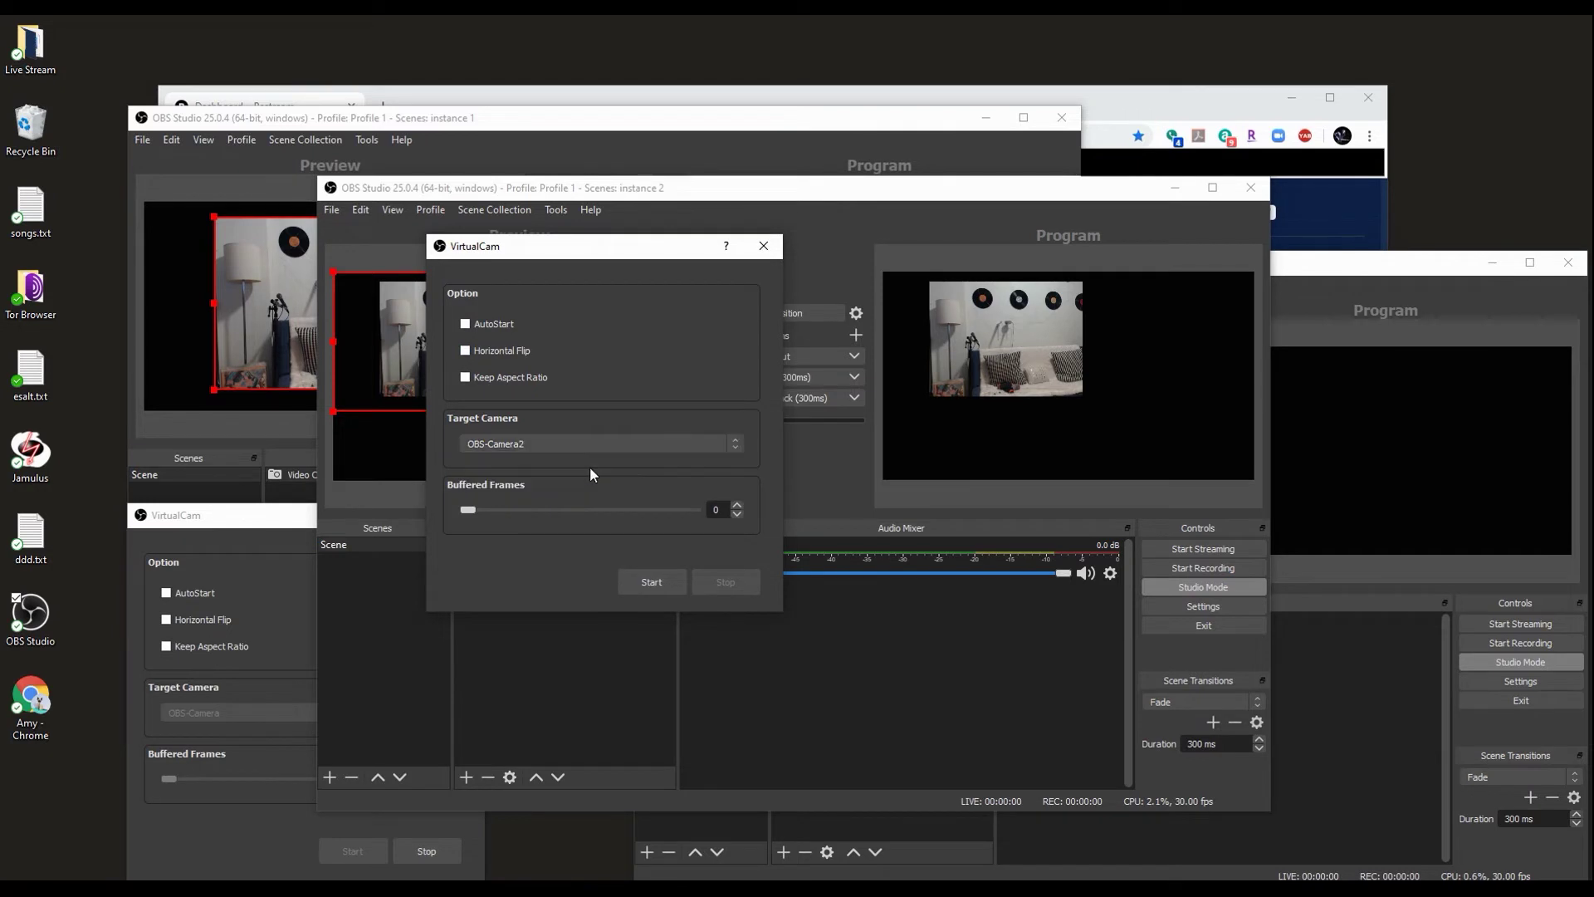
click(663, 581)
drag(606, 246, 679, 541)
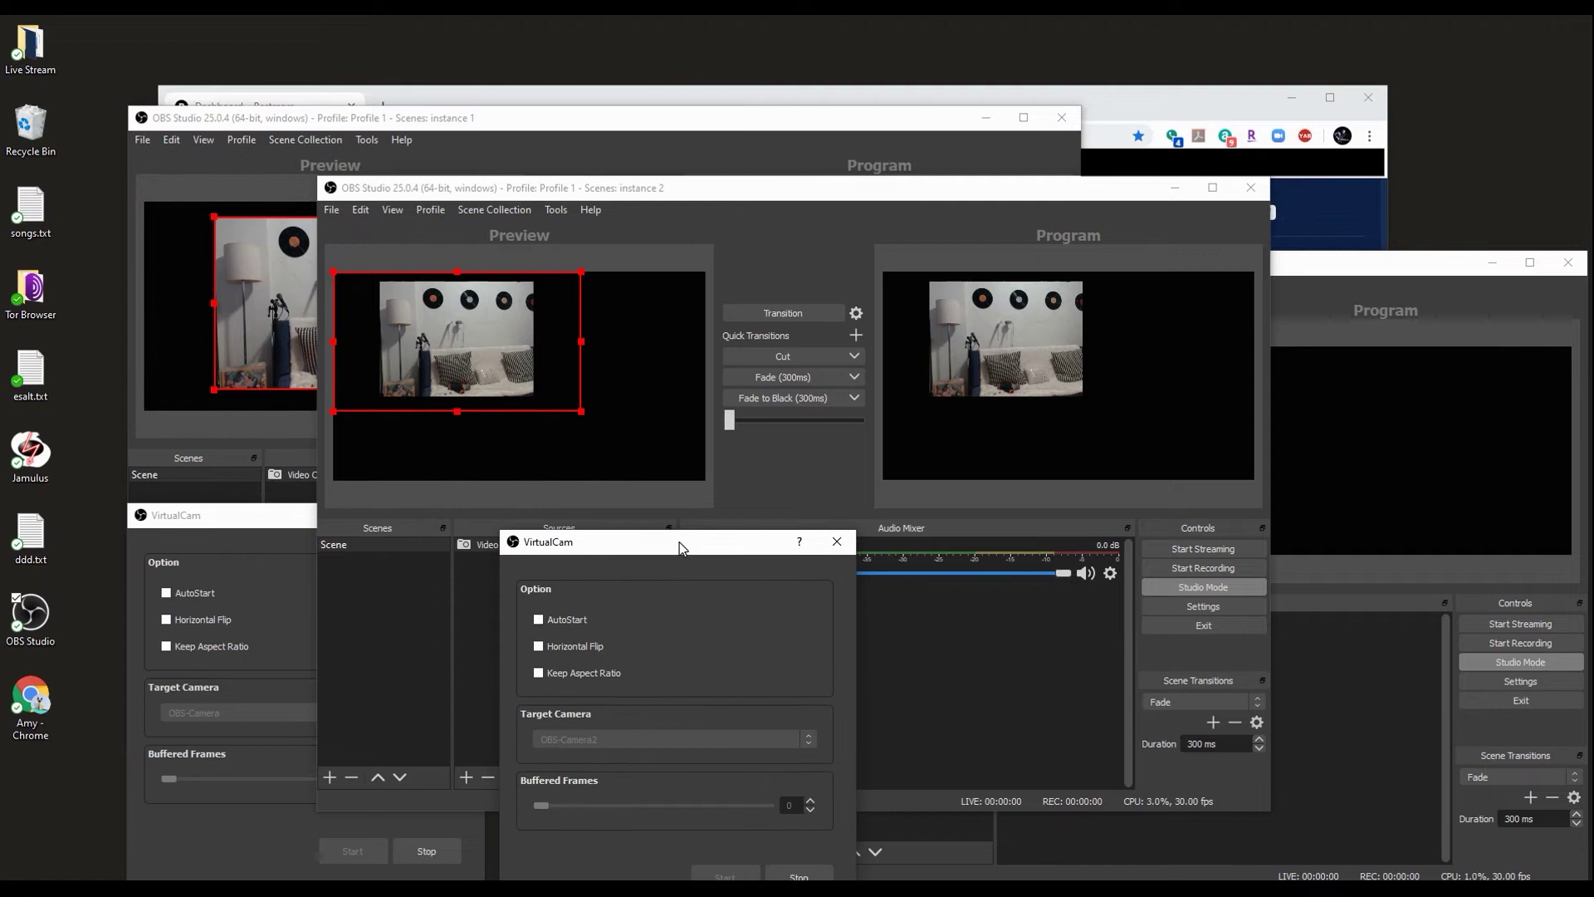
click(1307, 275)
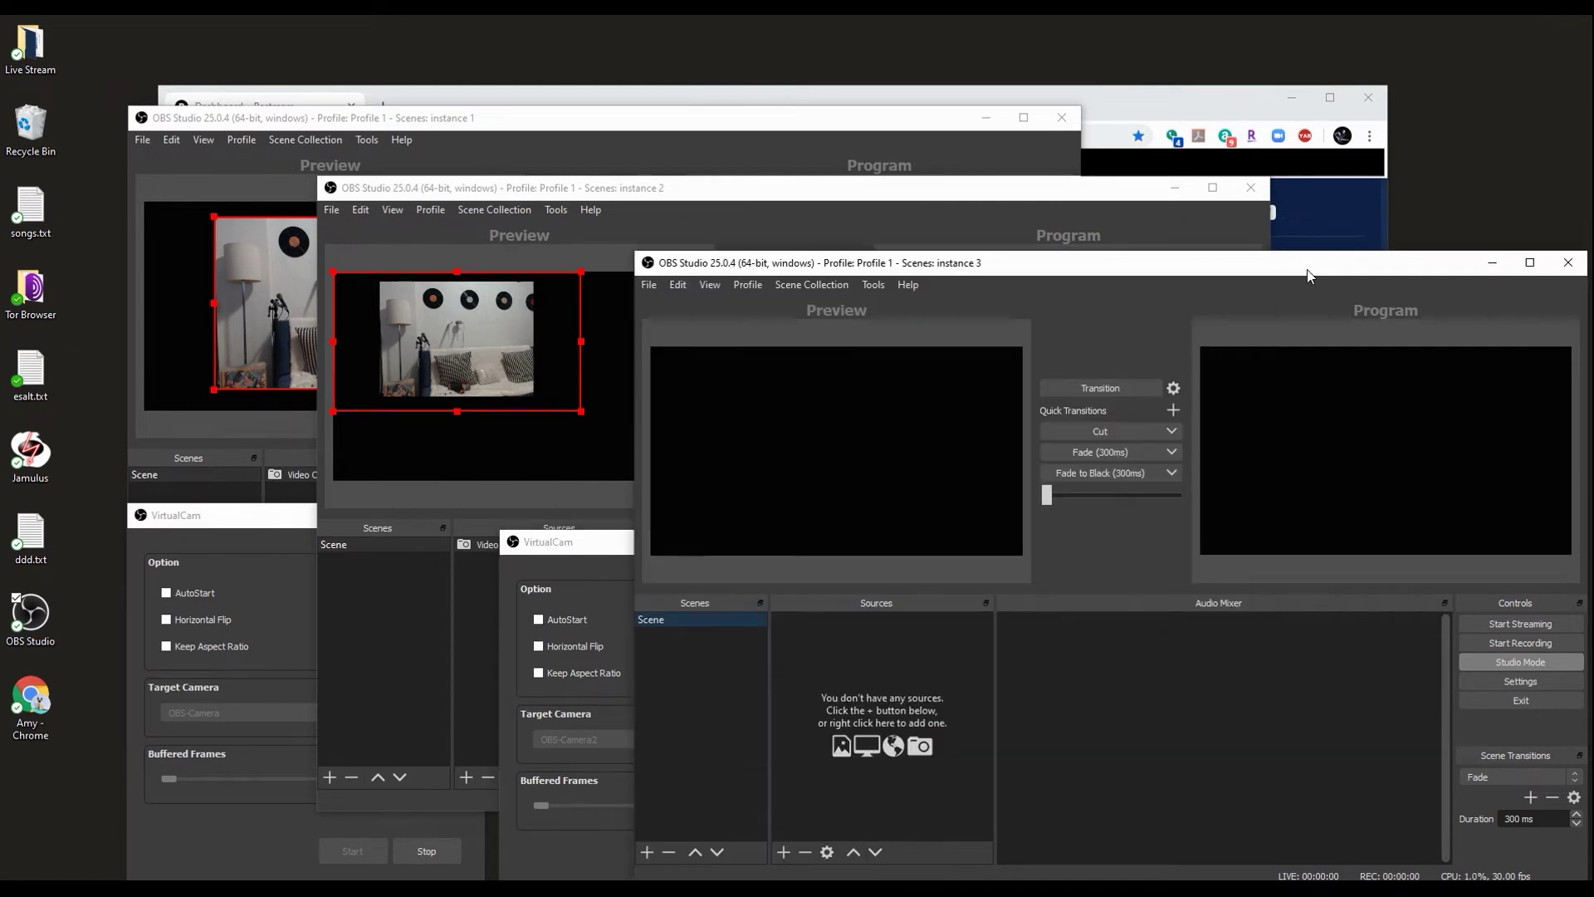
In instance 3, add a Video Capture Device using OBS-Camera2 and send it to Program
click(785, 852)
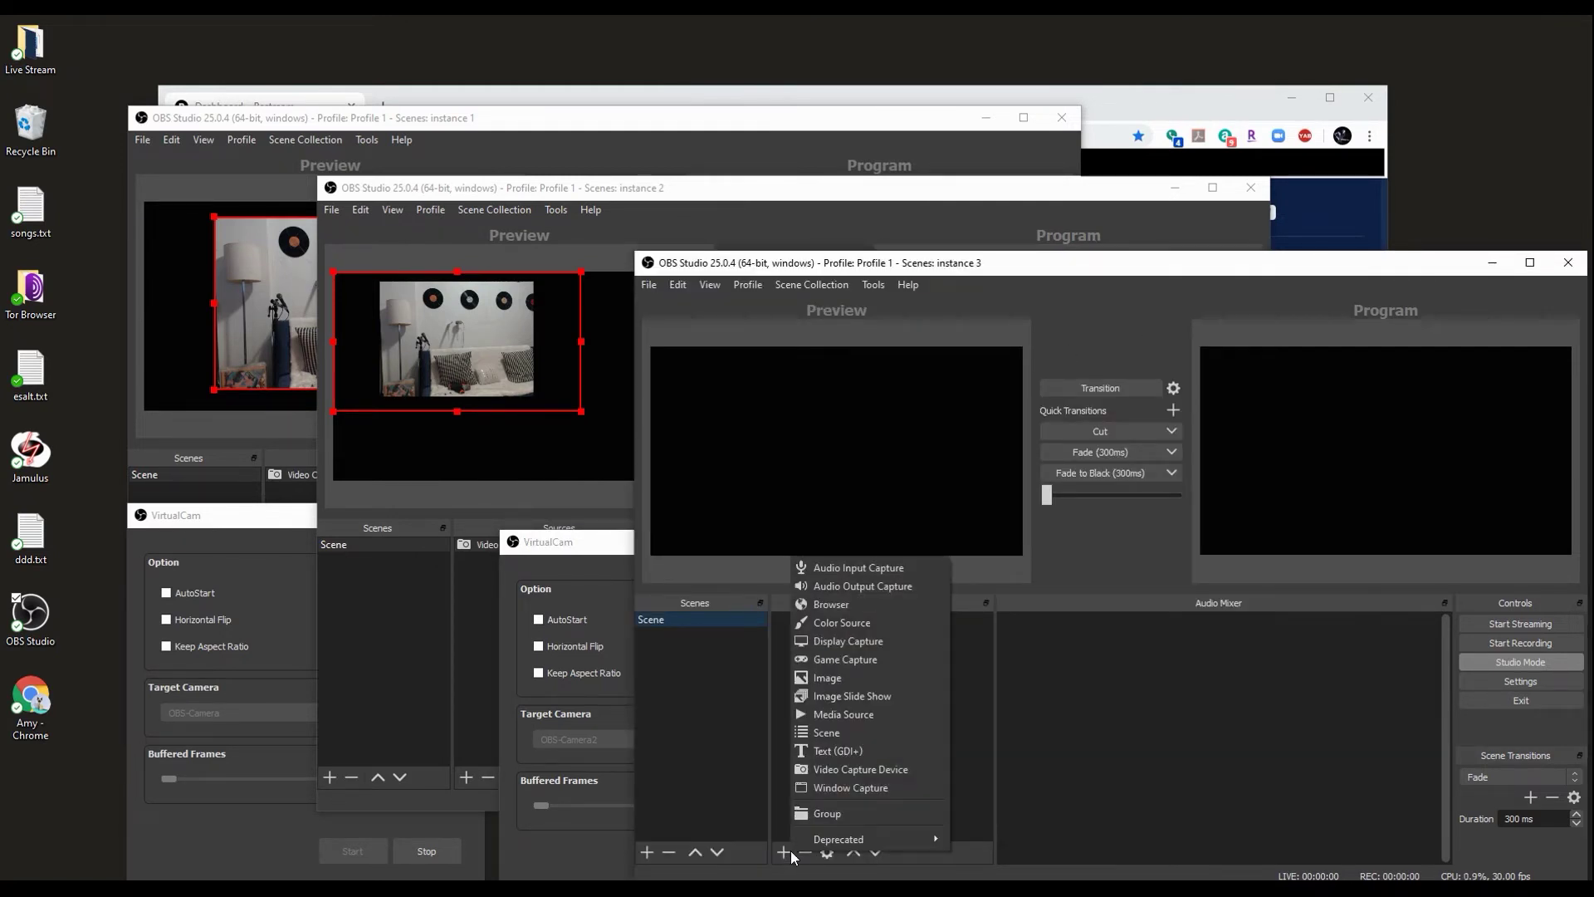
click(887, 772)
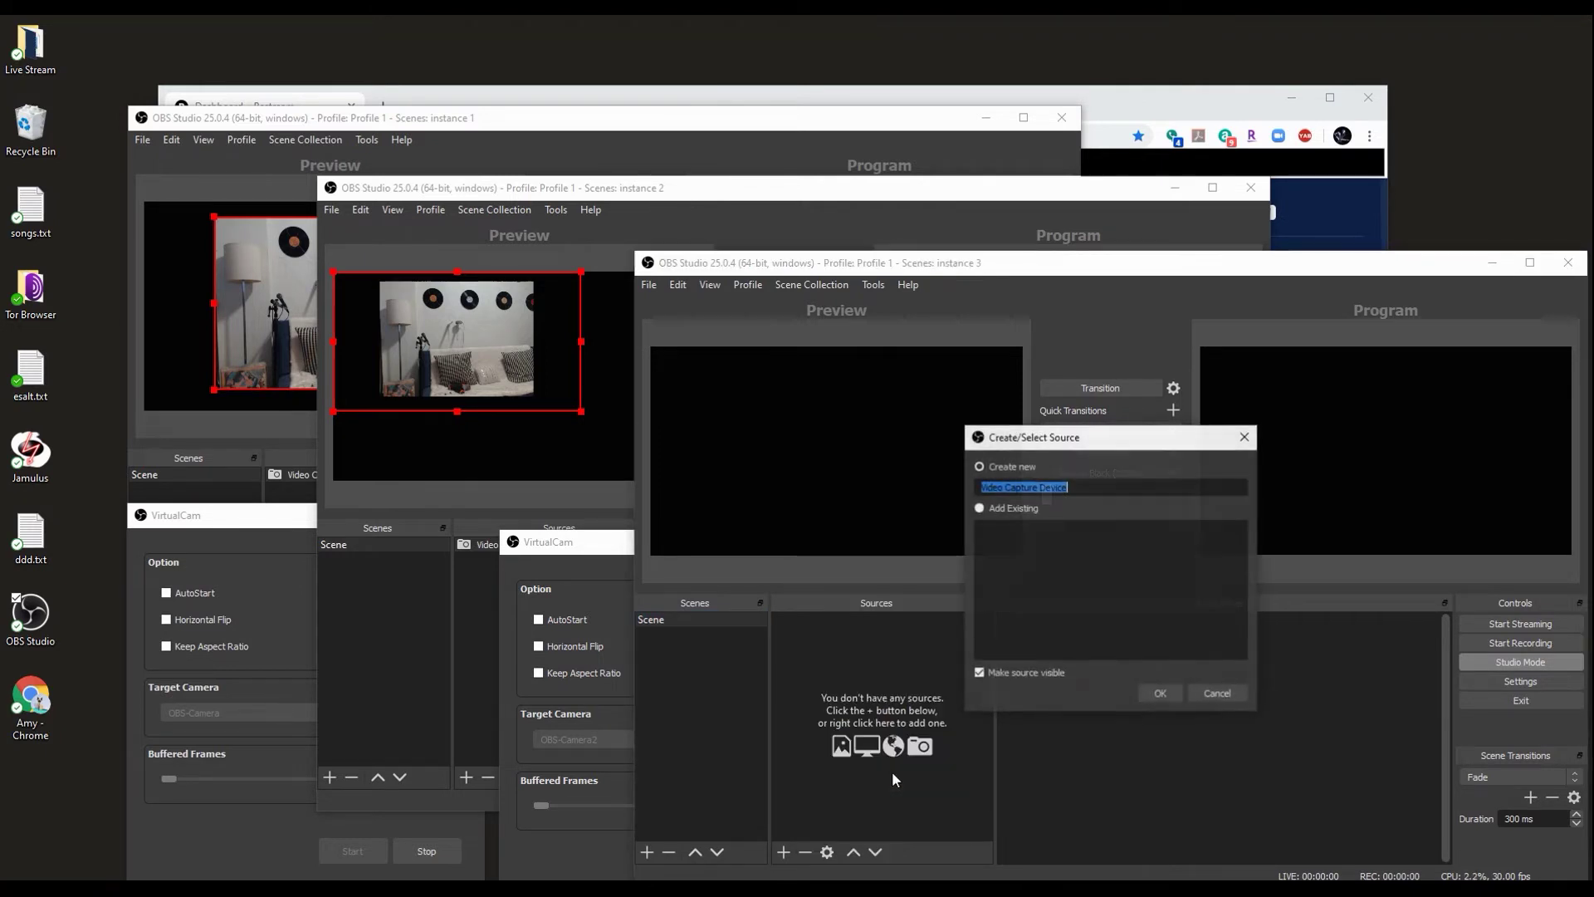
click(1168, 693)
click(1018, 545)
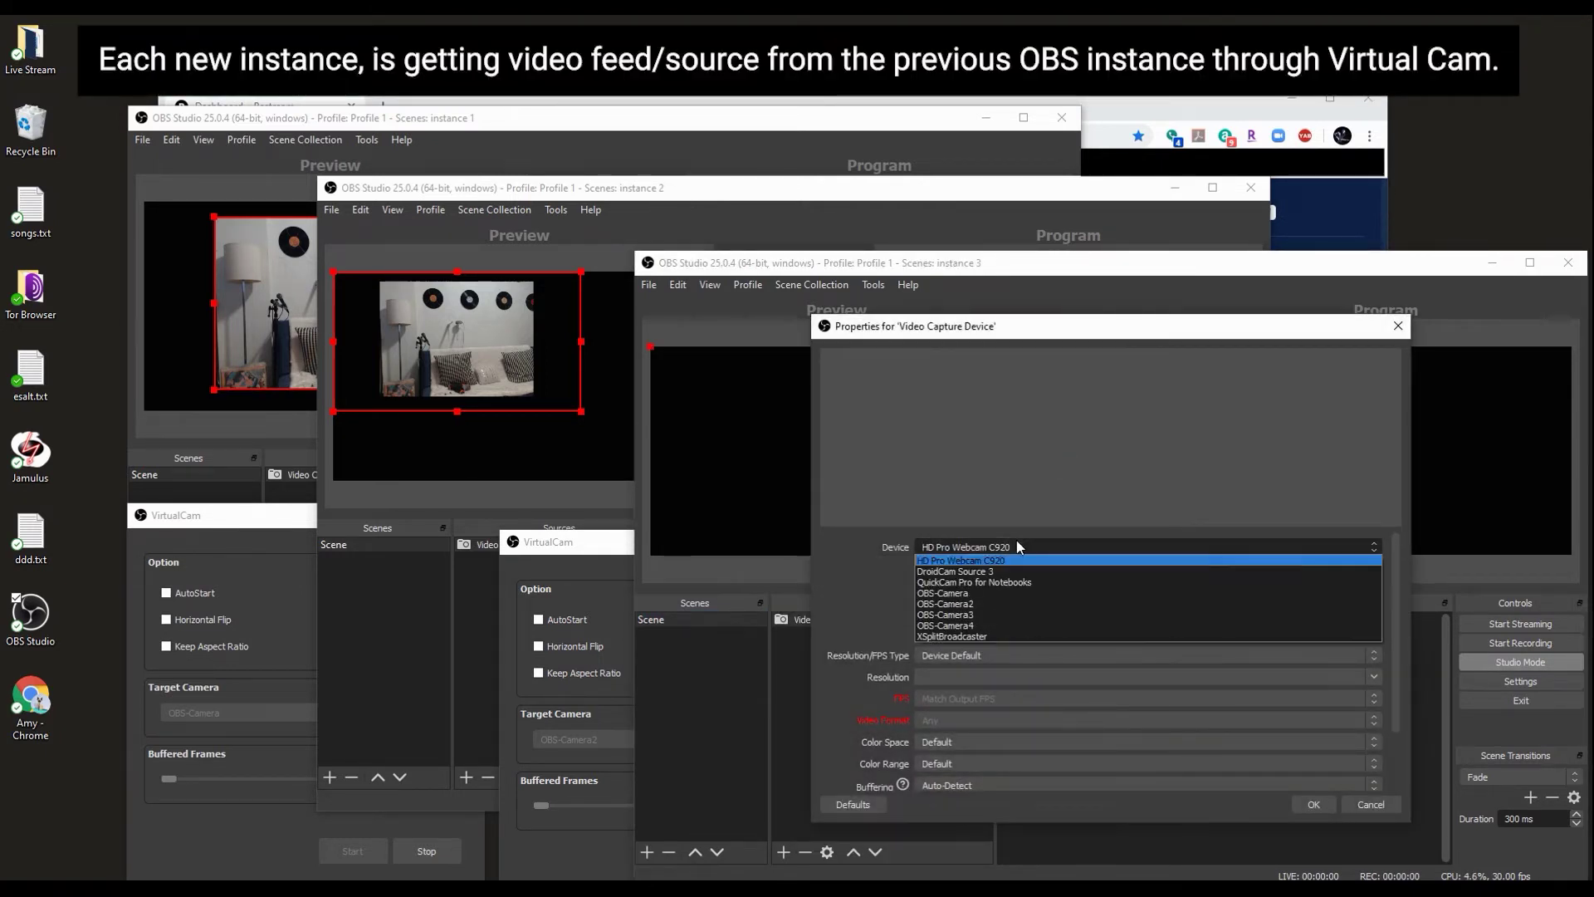
click(994, 604)
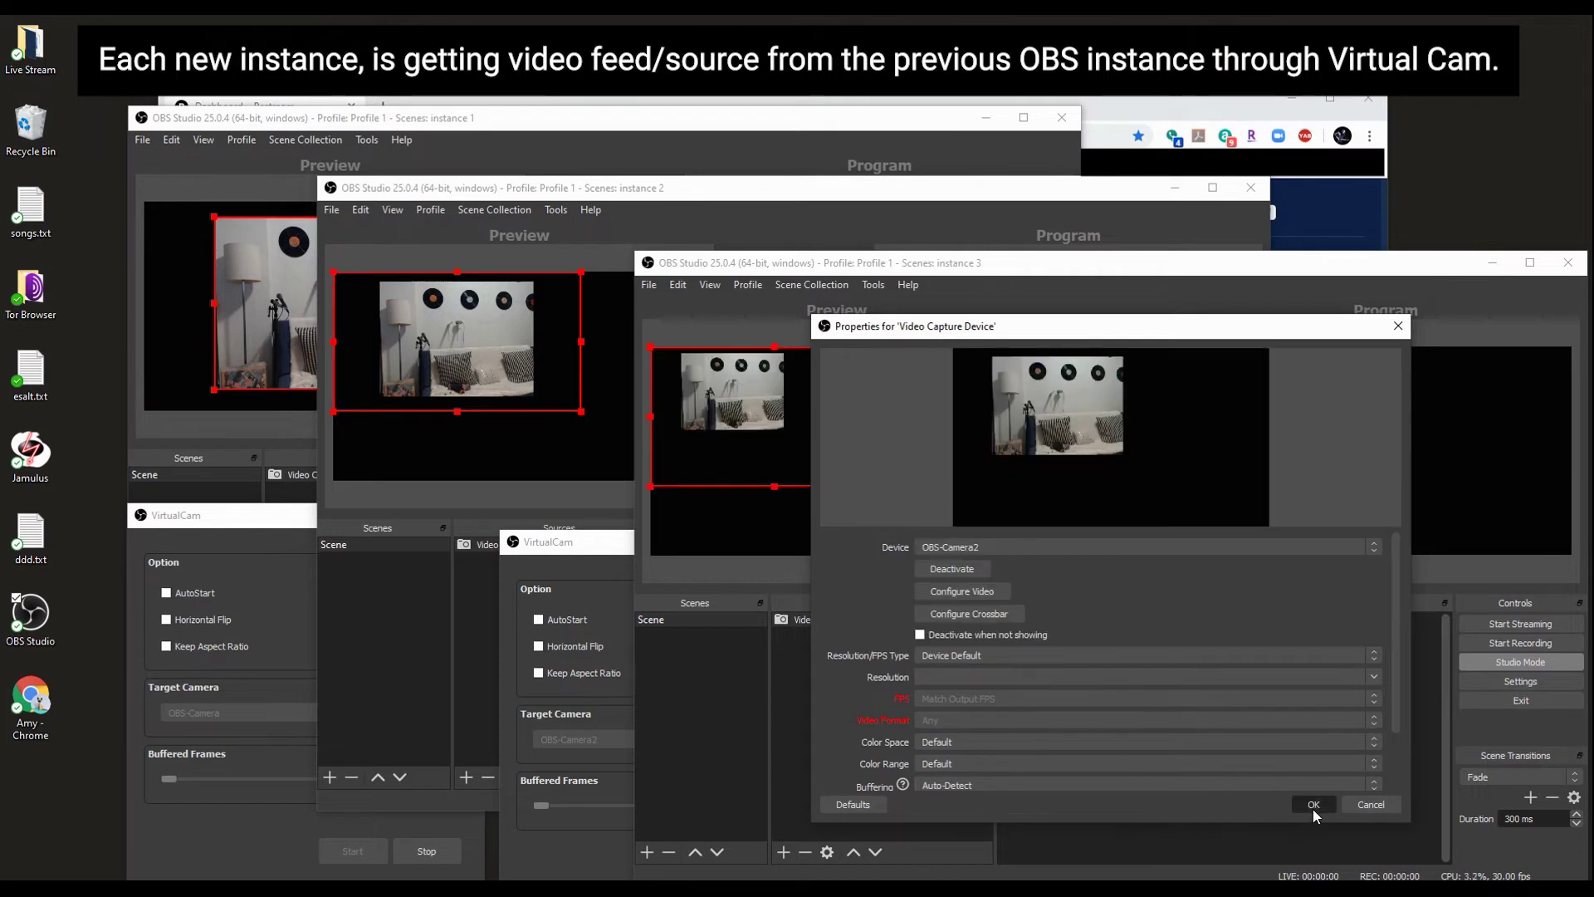
click(1312, 805)
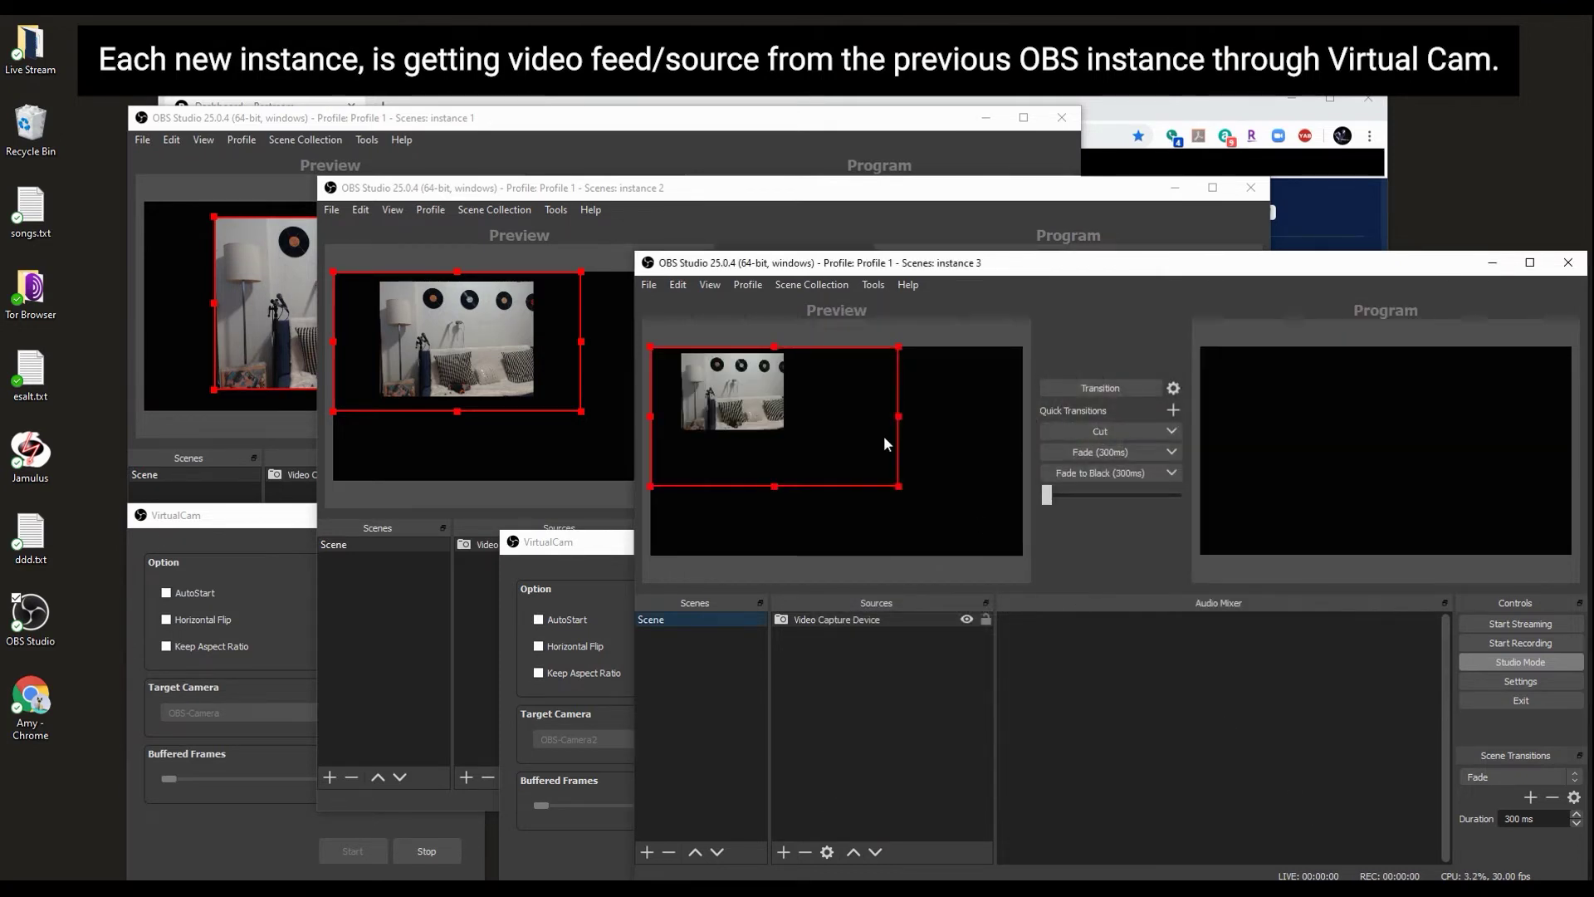
click(1100, 388)
drag(1033, 268, 1048, 378)
Stretch the webcam image to fill the canvas in instances 2 and 3, transitioning each to Program
click(599, 413)
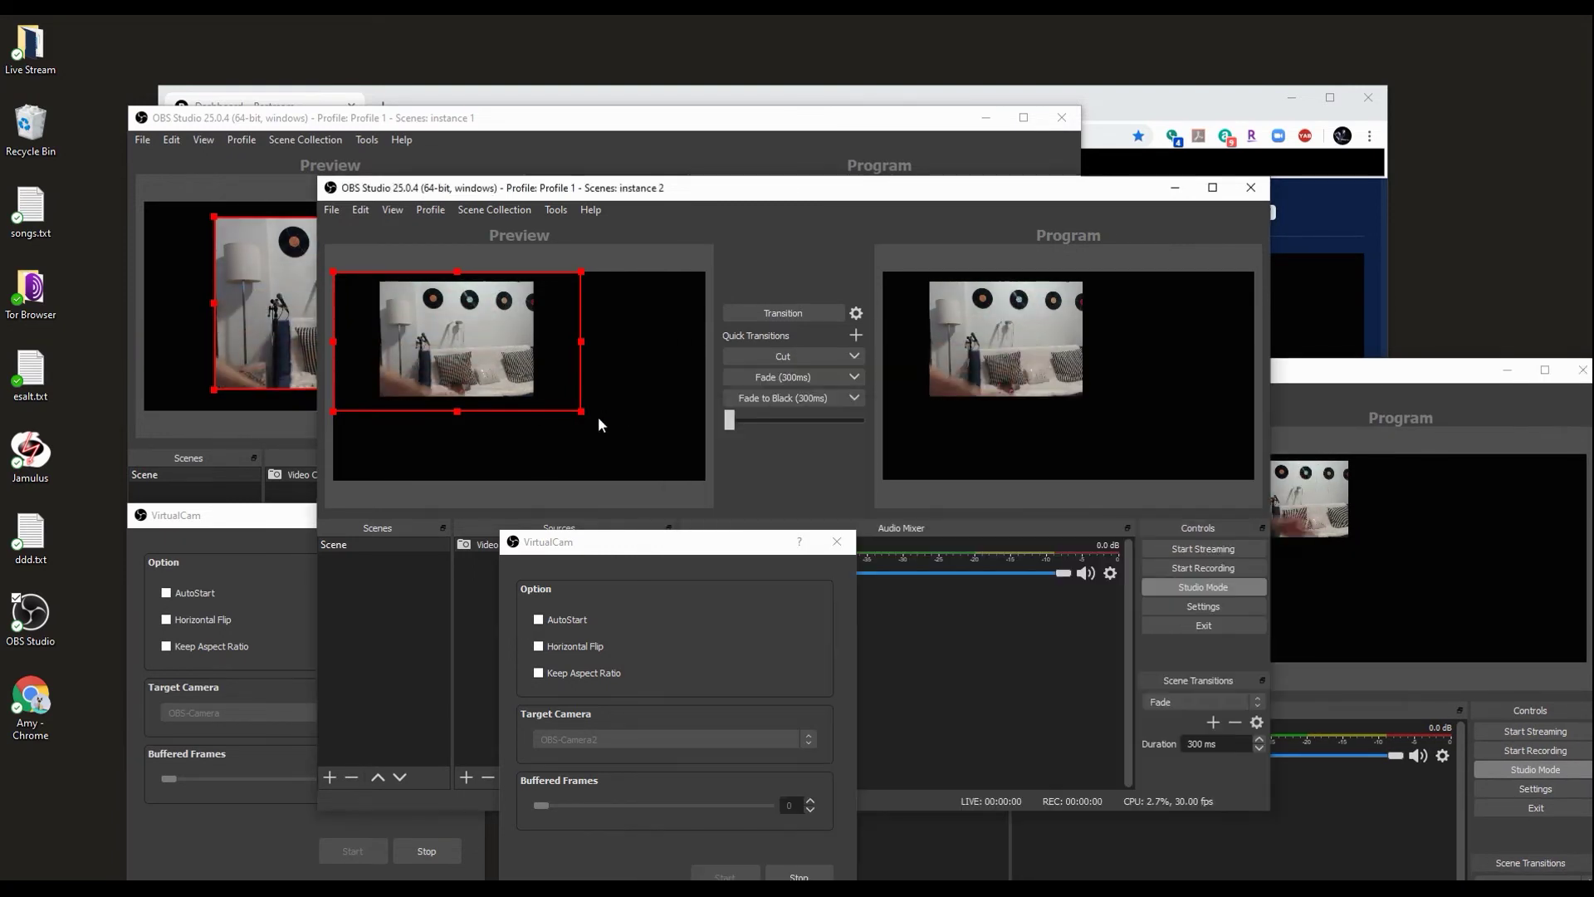
drag(582, 411, 751, 485)
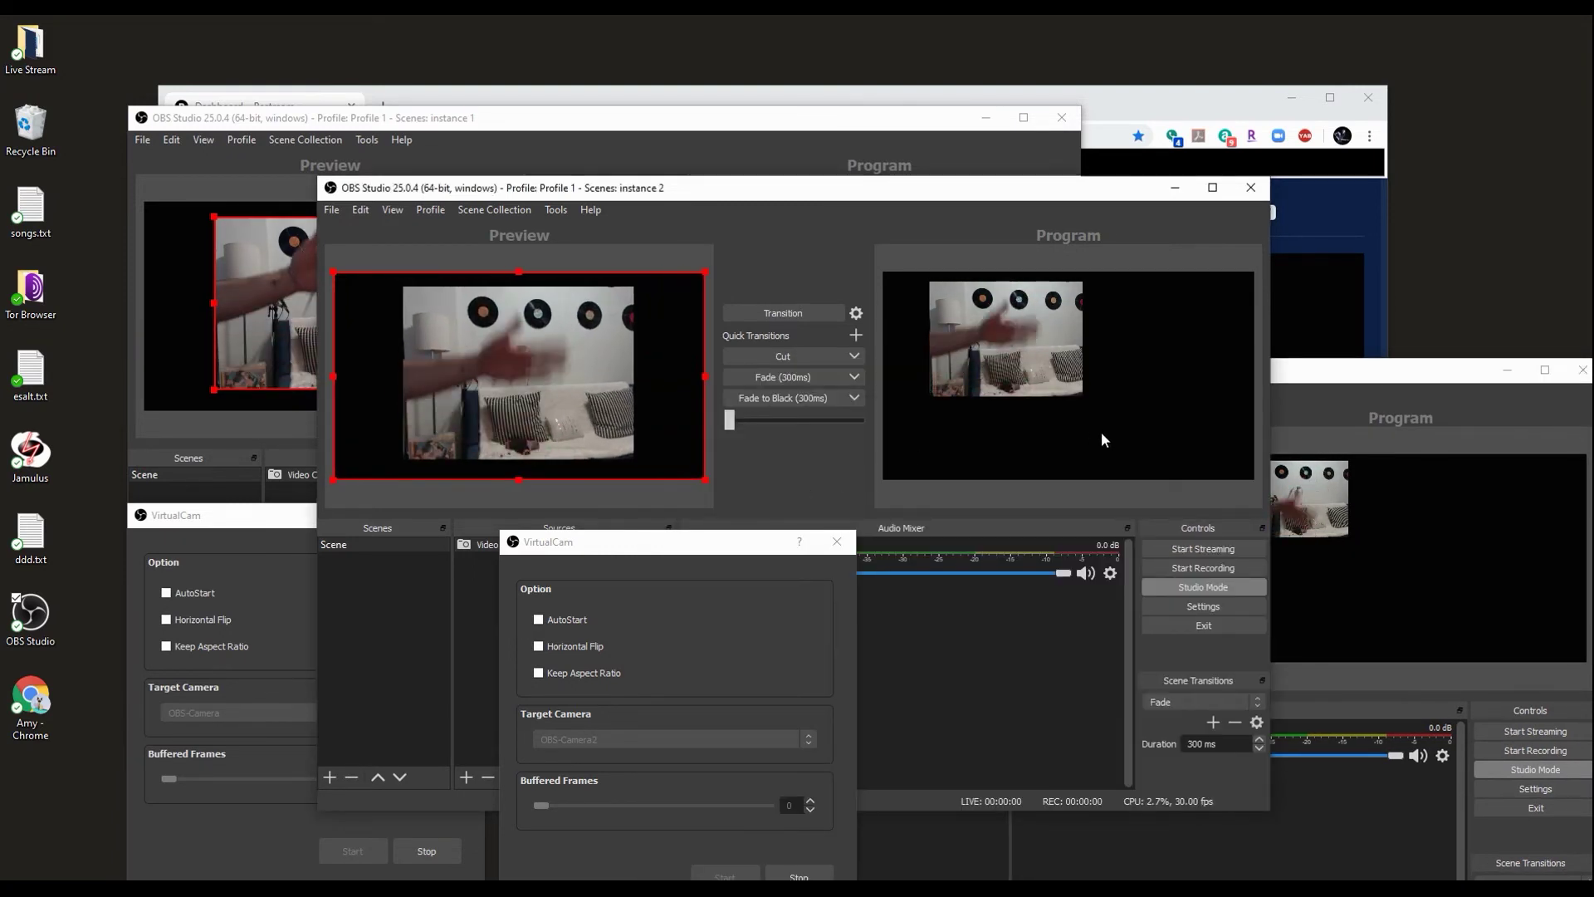
click(783, 314)
click(1408, 389)
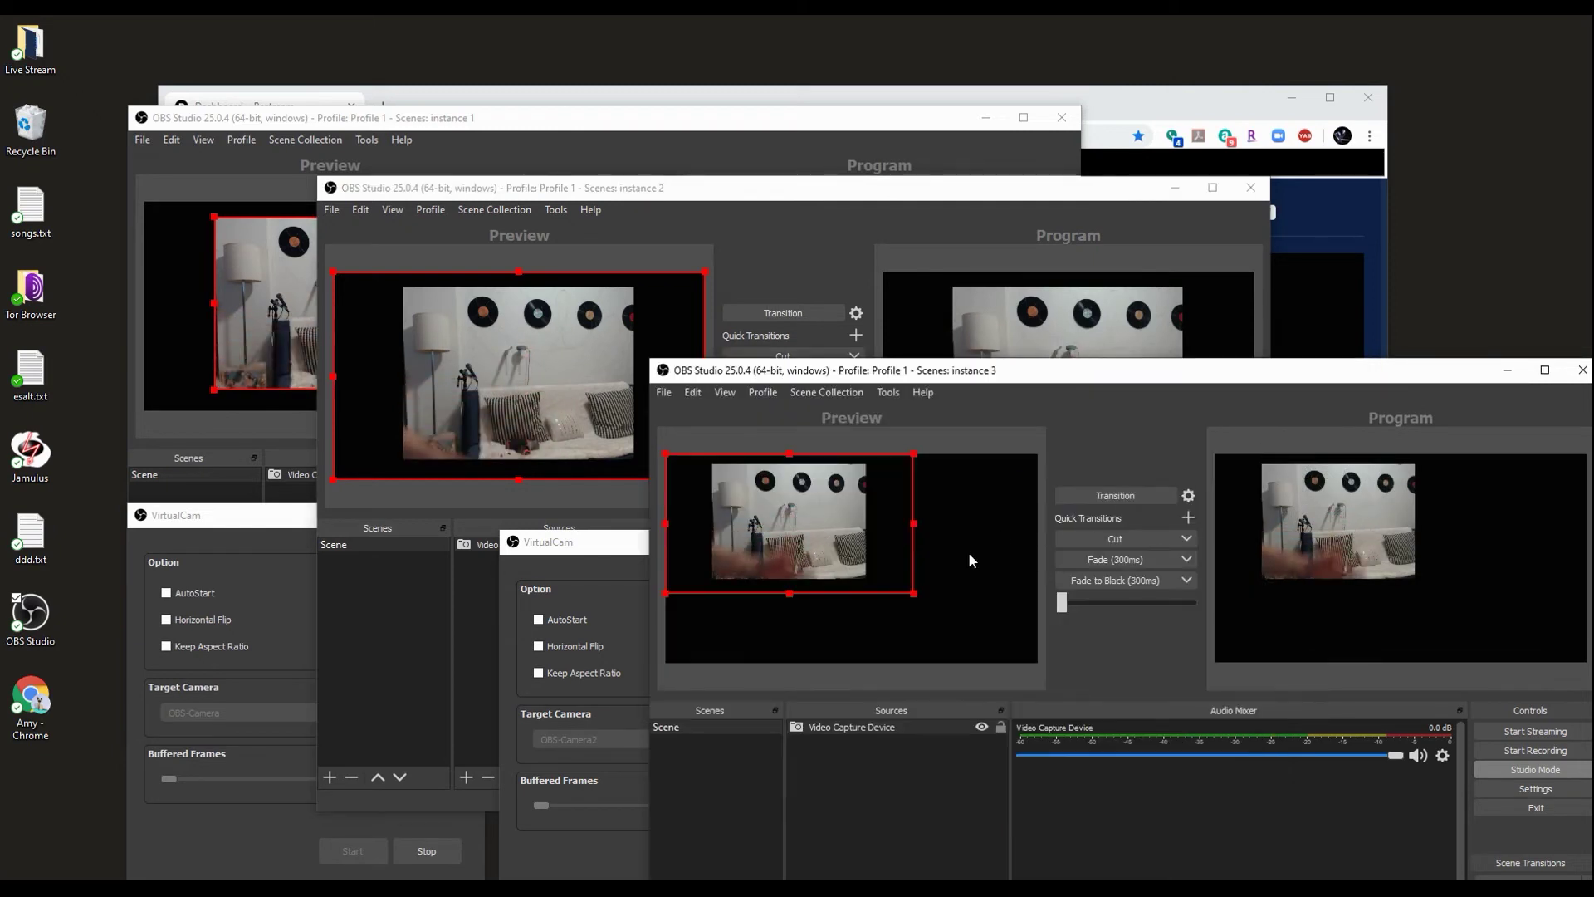
drag(913, 592, 1037, 662)
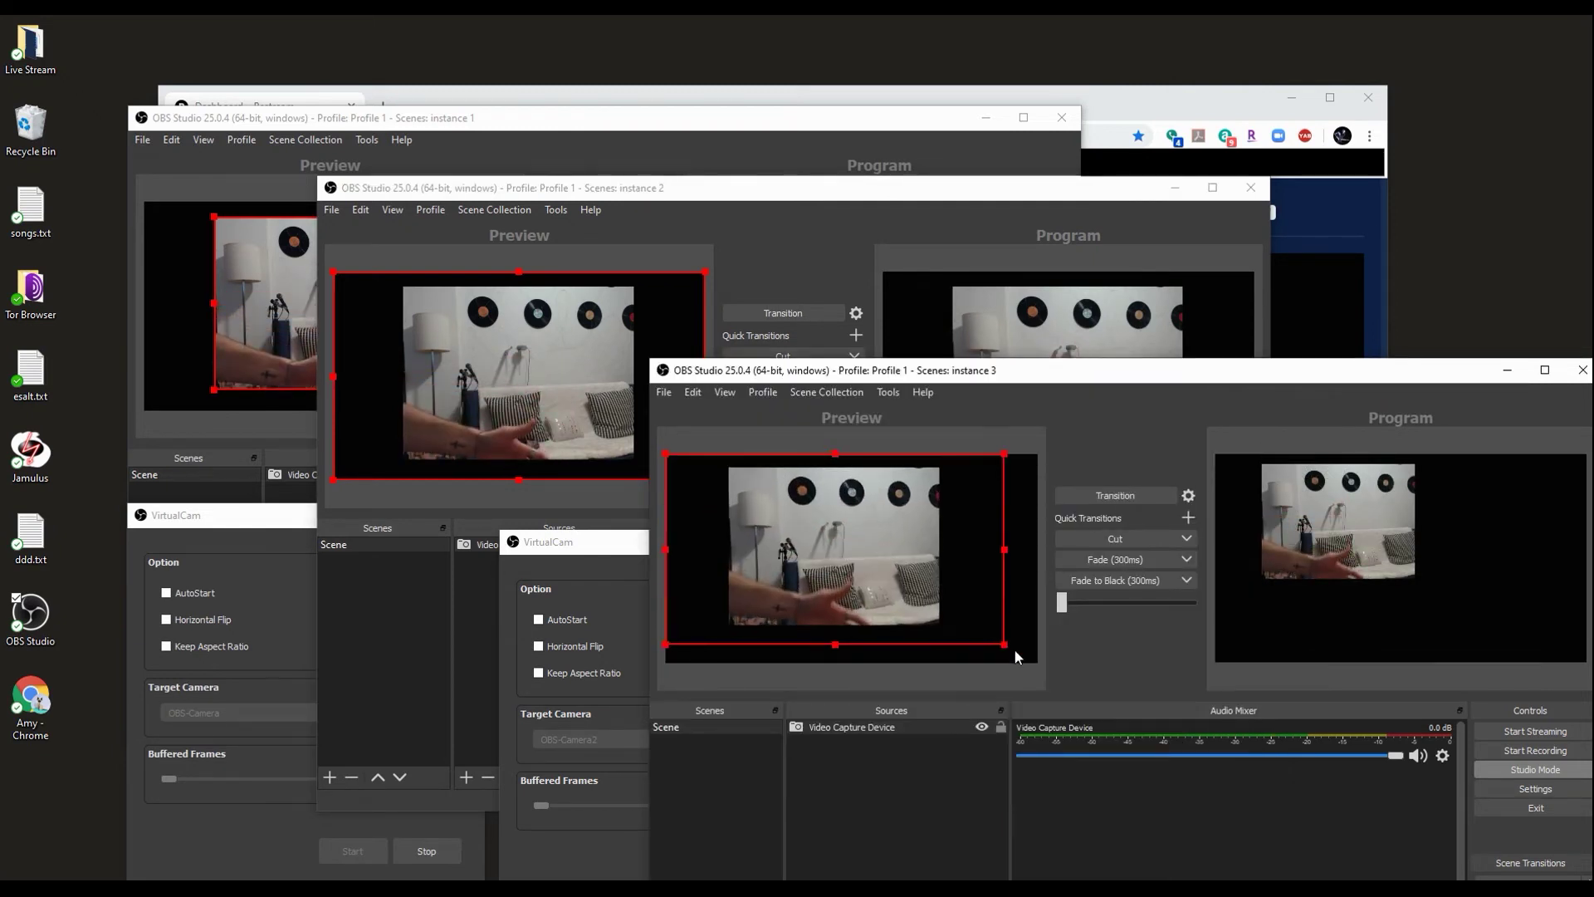
click(1148, 495)
Cycle through the three windows and move instance 1 up and to the left
click(628, 122)
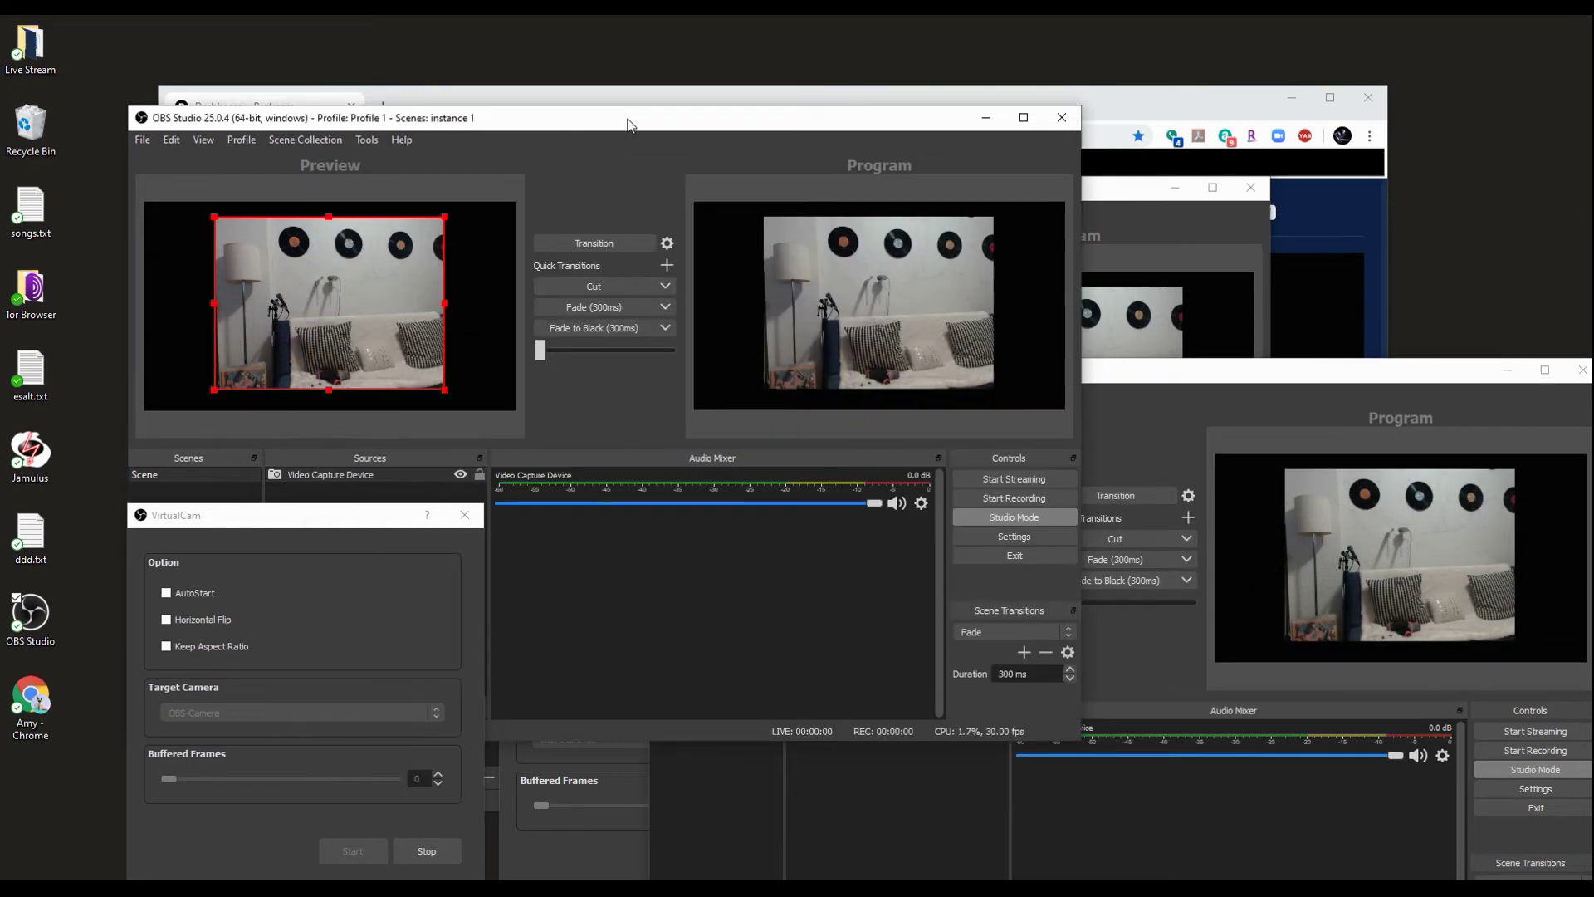
click(1142, 232)
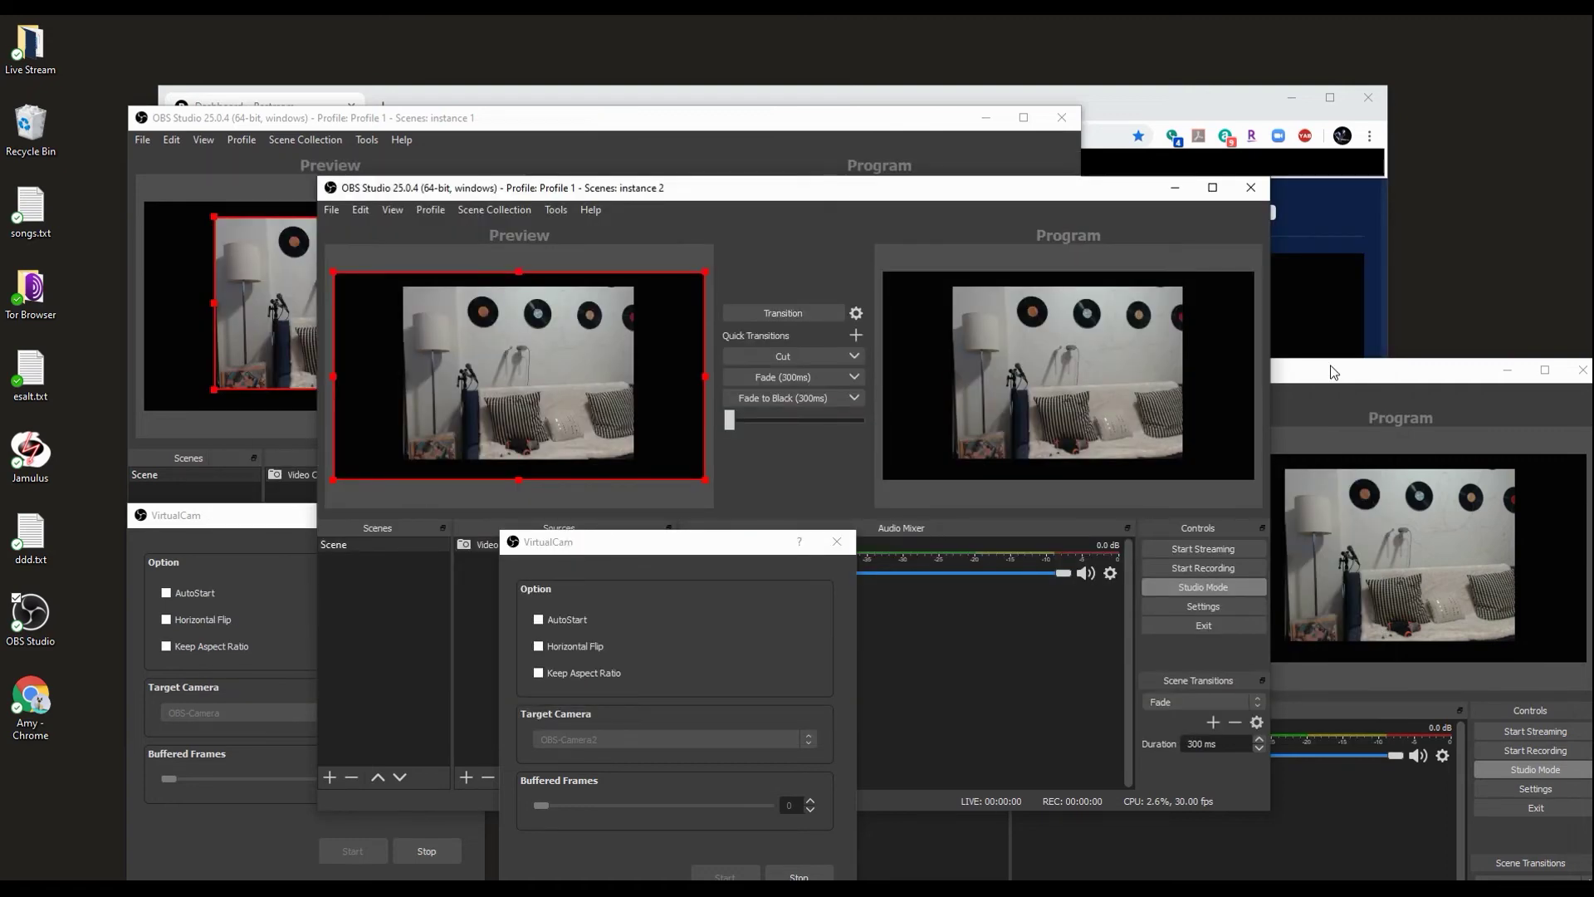
click(1333, 372)
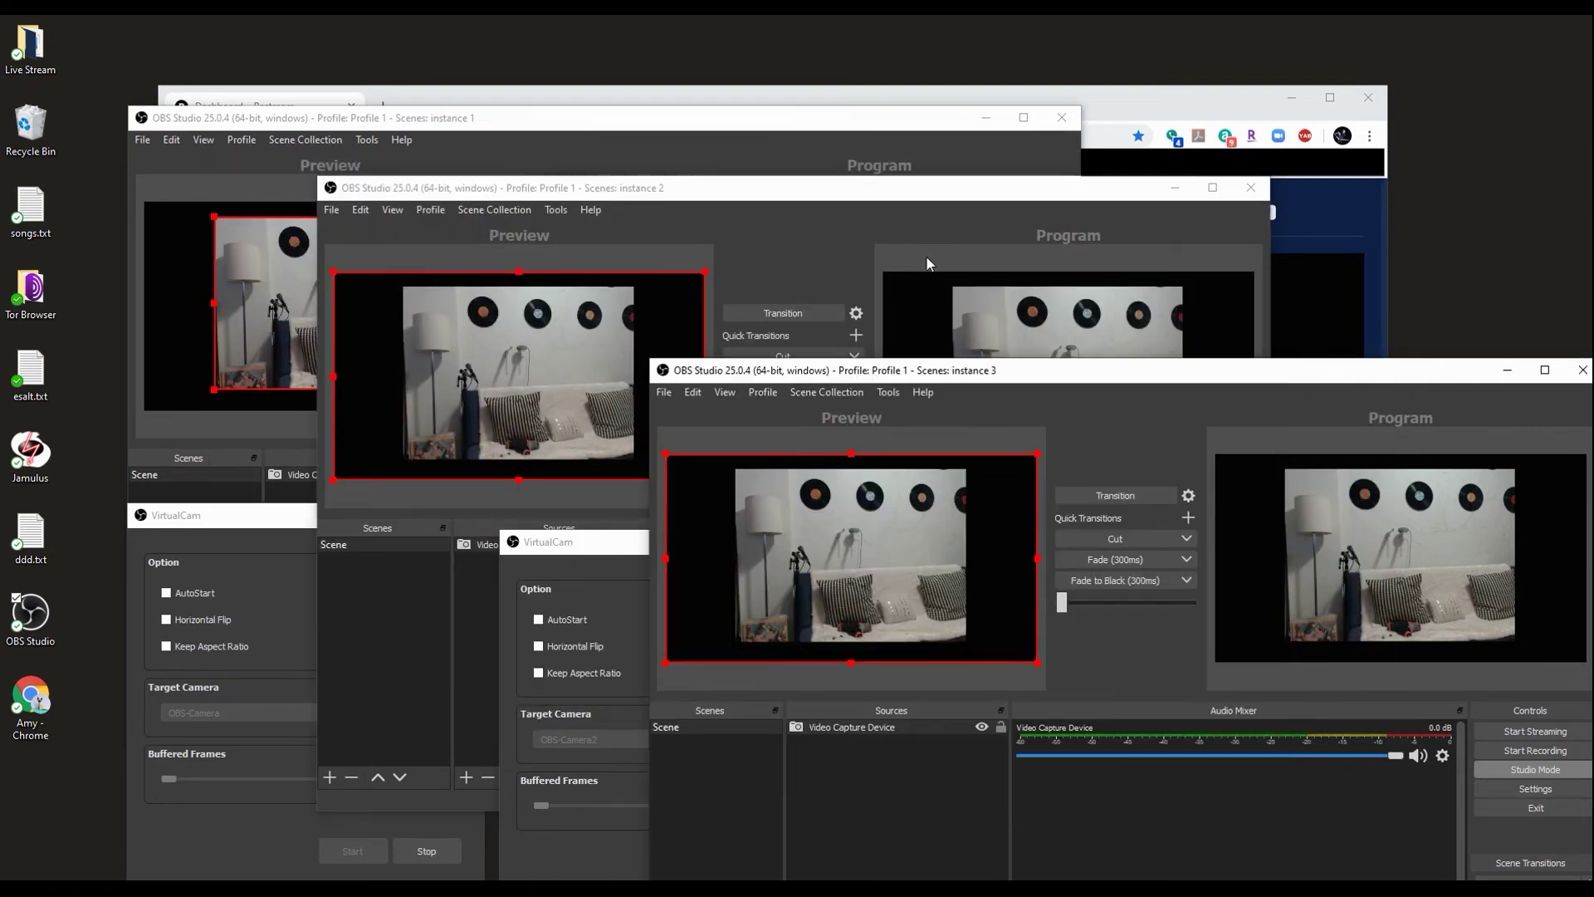
drag(637, 123, 573, 77)
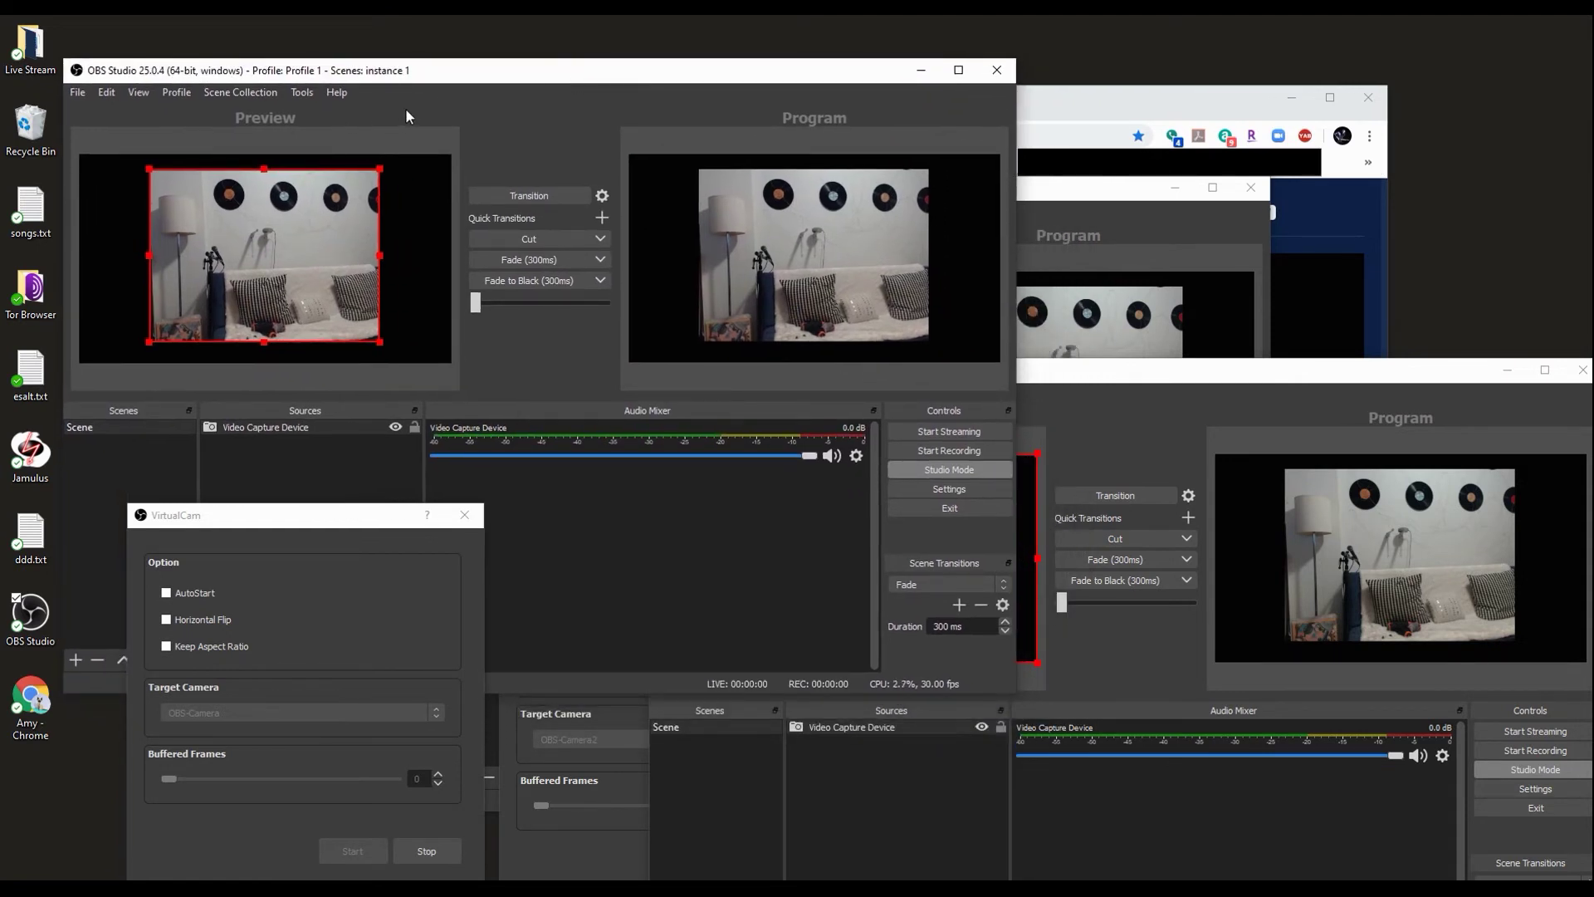
Run instance 1's Auto-Configuration Wizard and choose Restream.io - FTL as the service
click(301, 95)
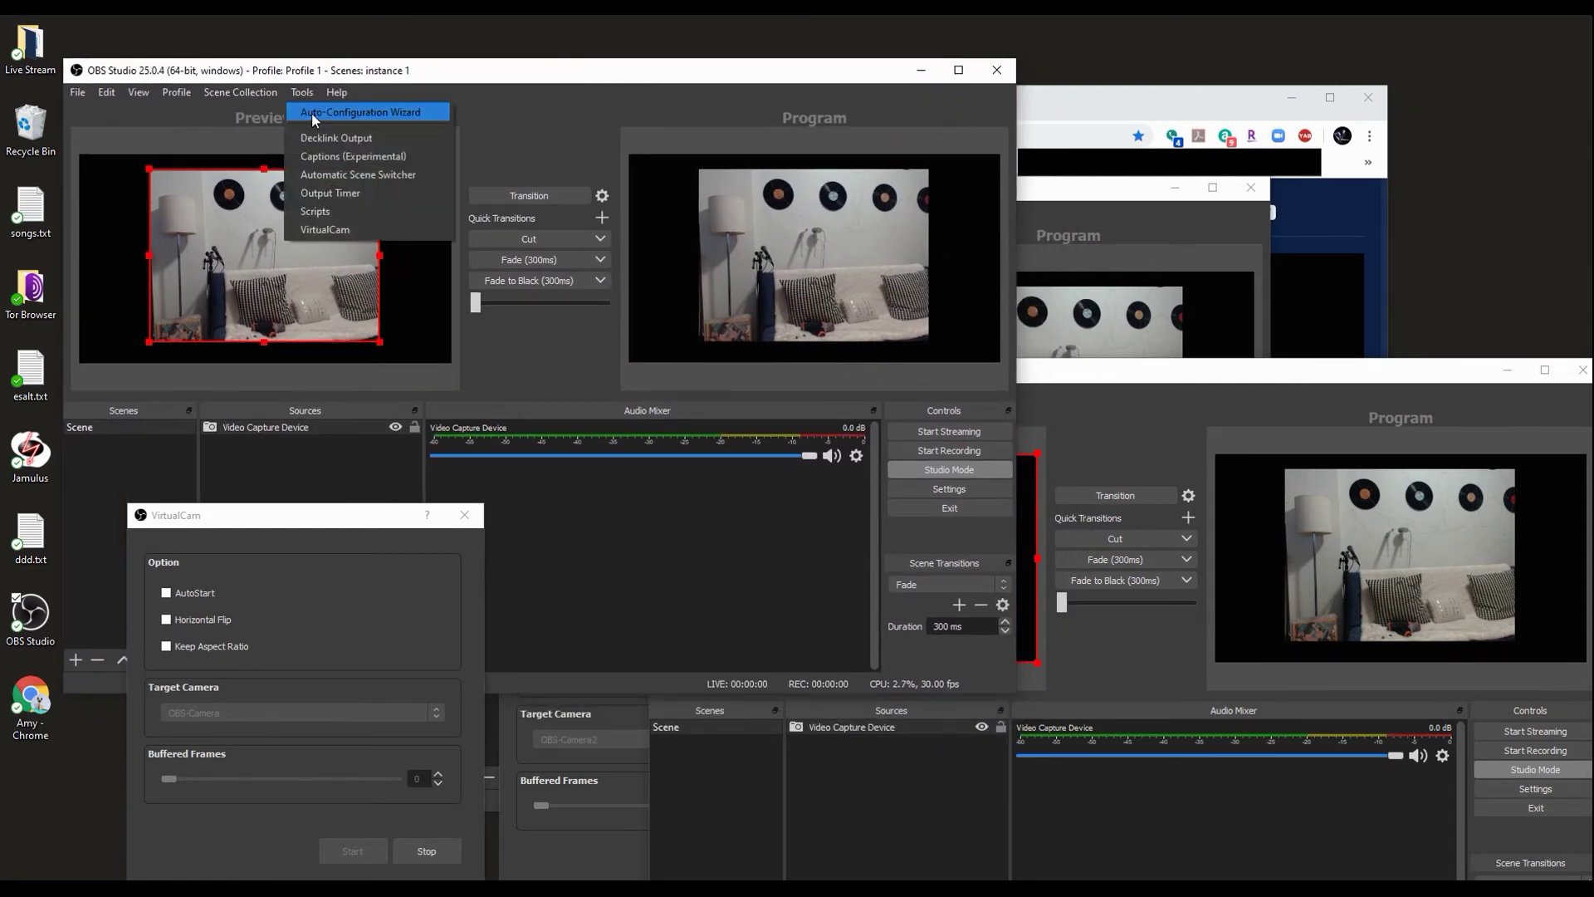
click(312, 112)
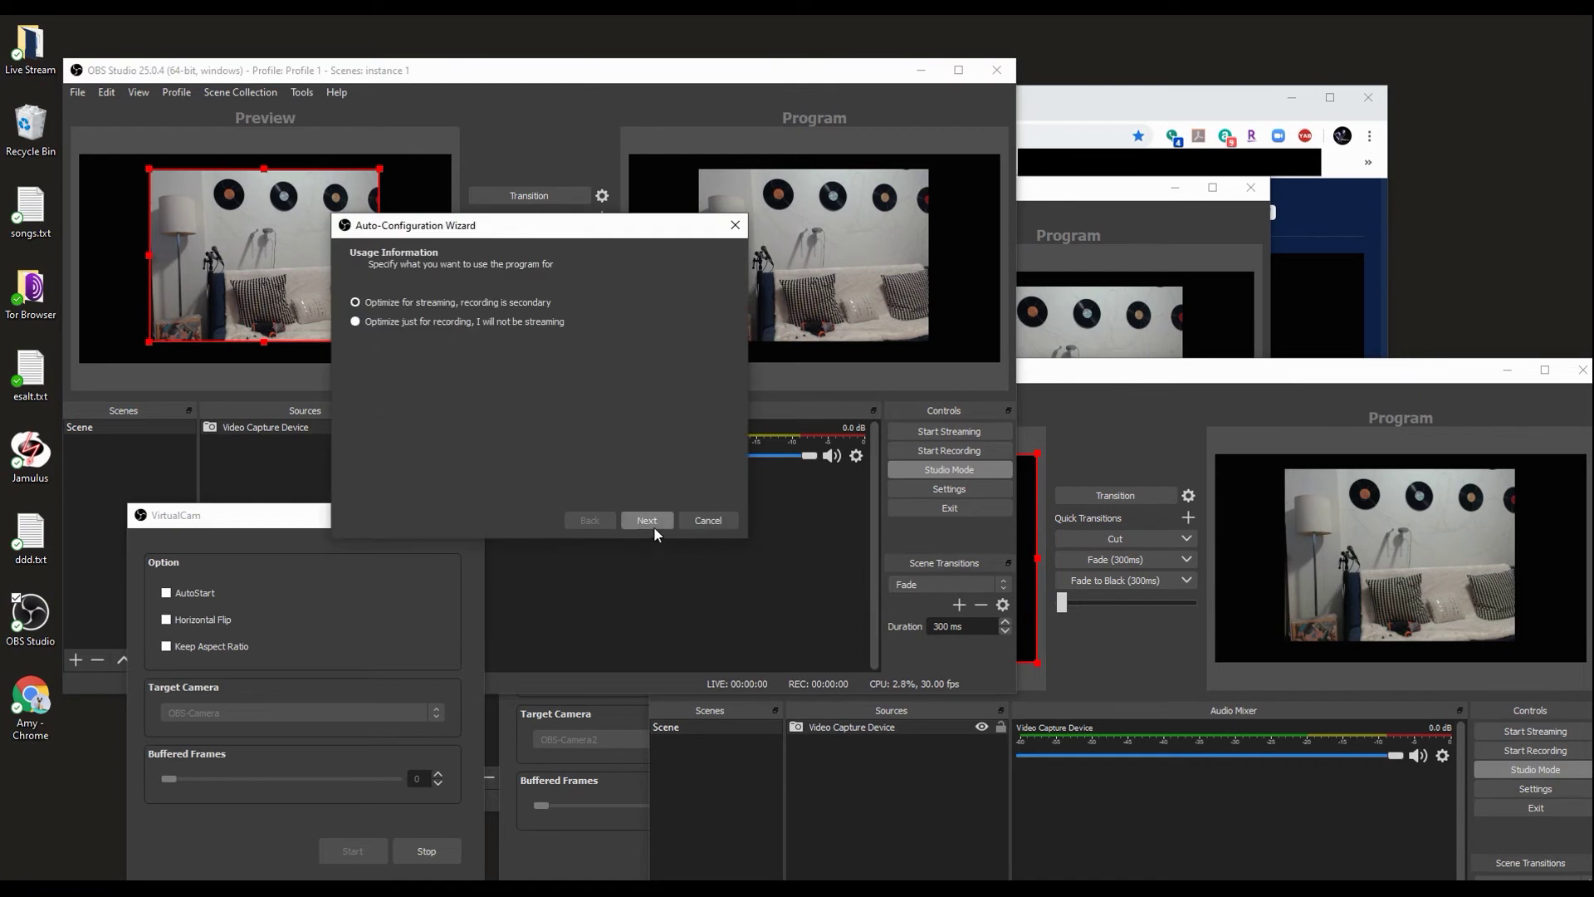
click(654, 526)
click(654, 526)
click(521, 310)
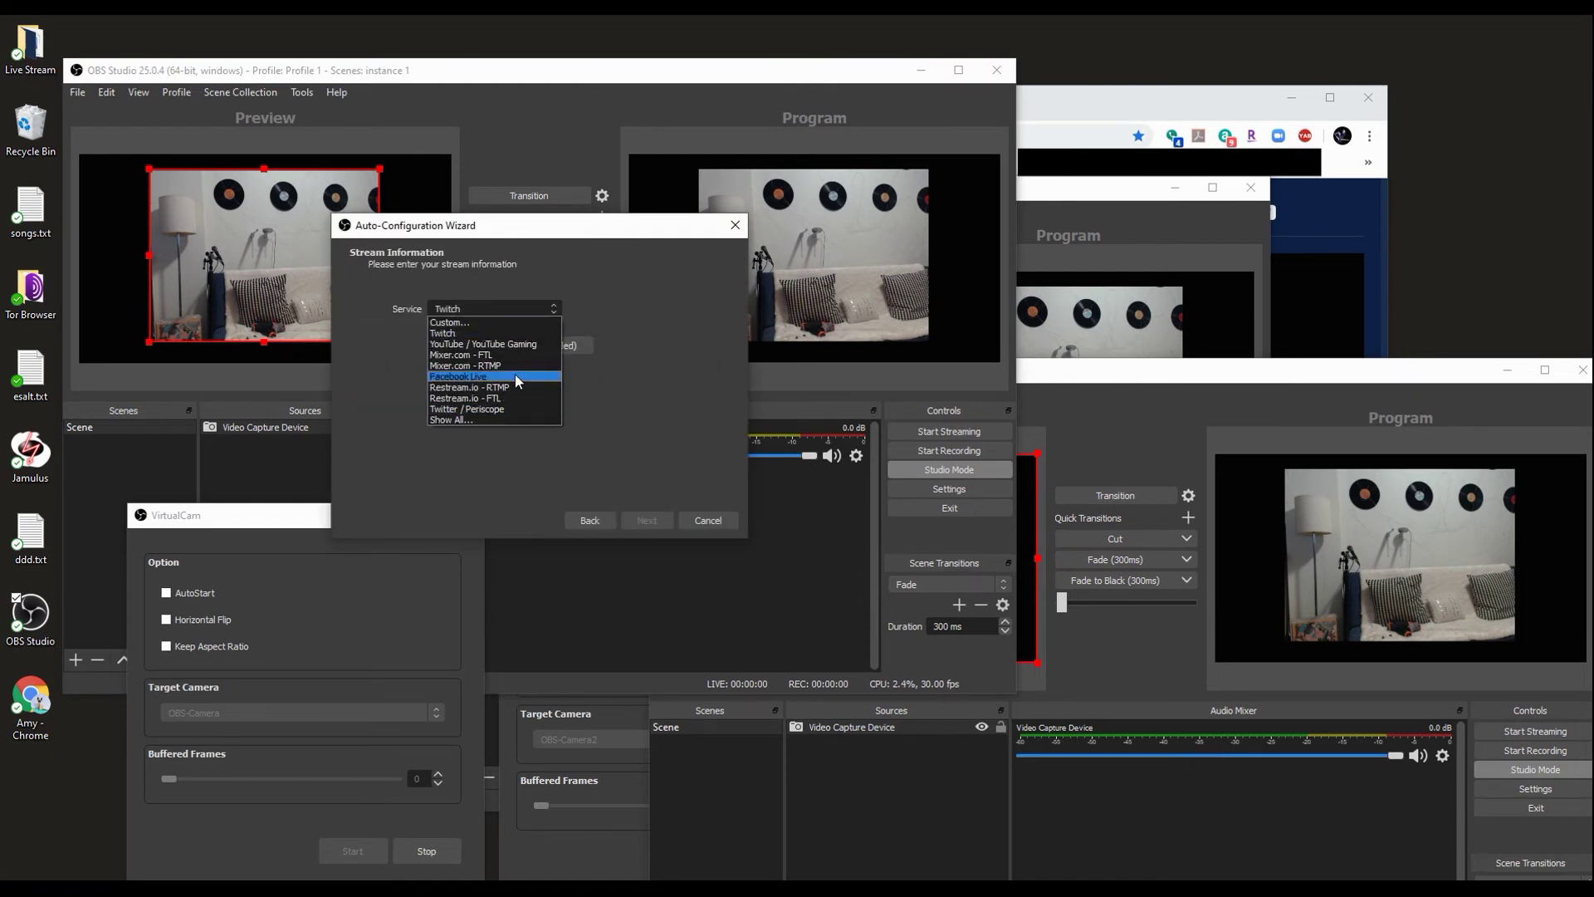
click(512, 396)
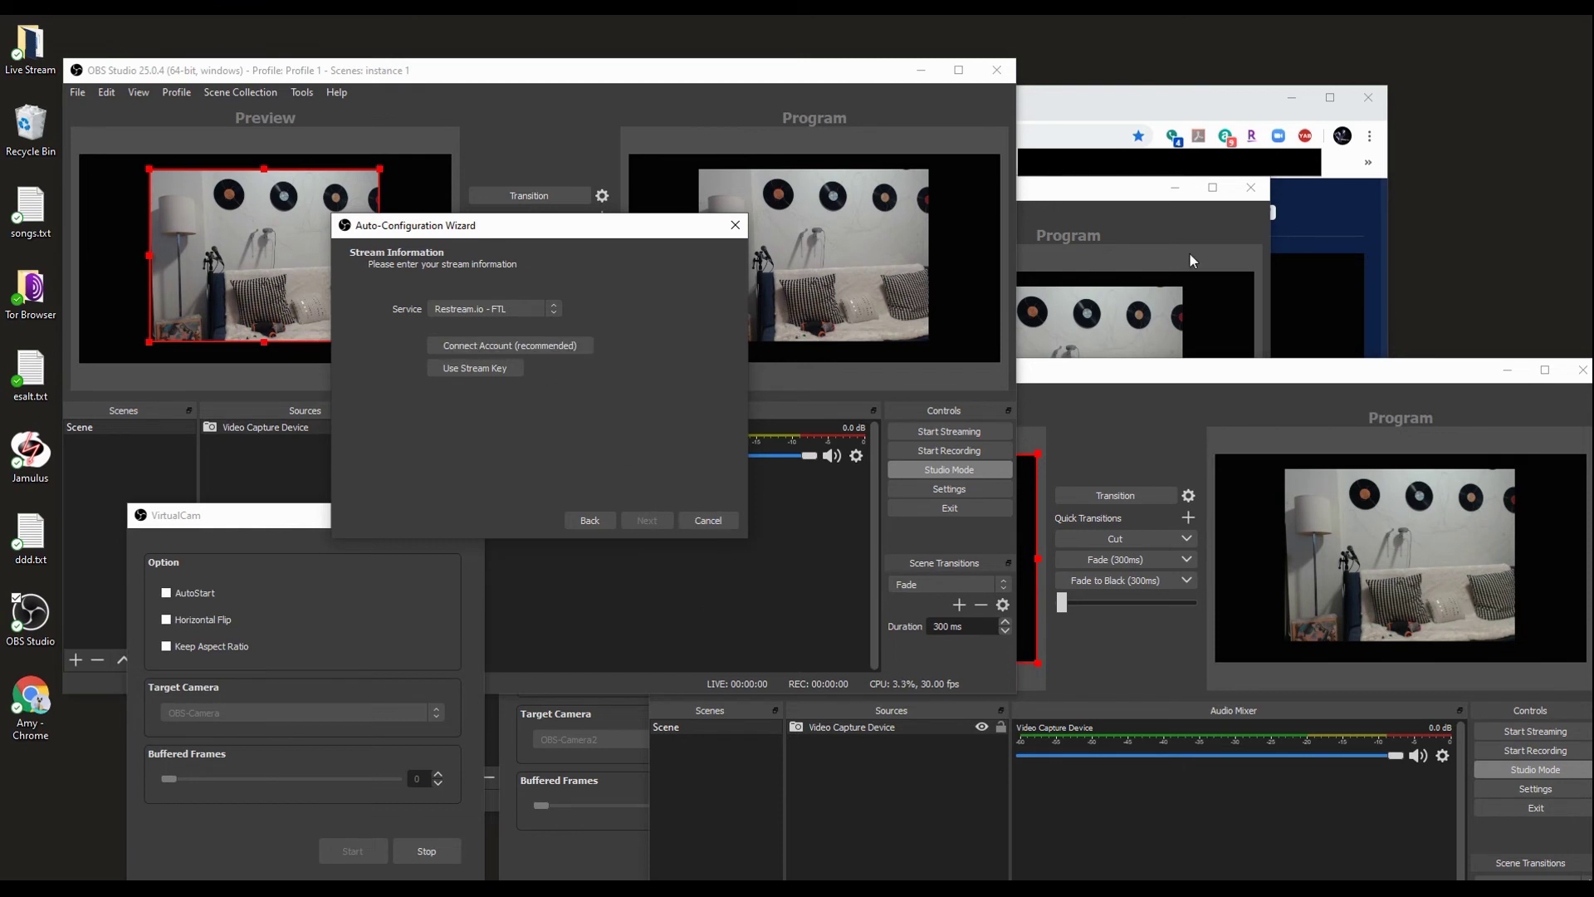
Run instance 2's Auto-Configuration Wizard and choose Facebook Live as the service
click(1090, 189)
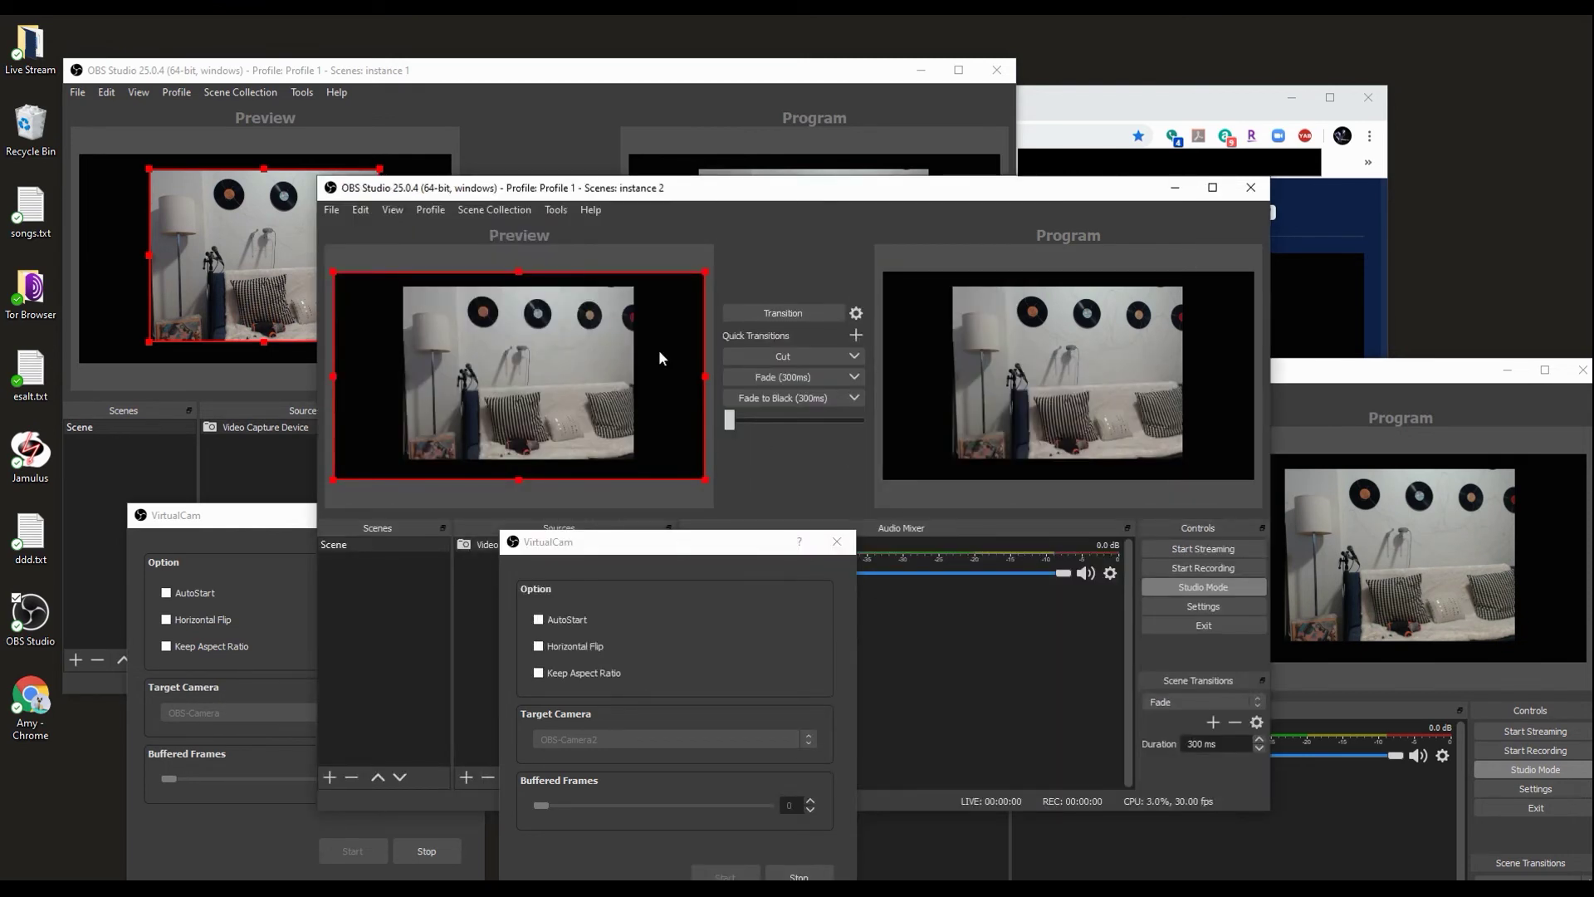
click(555, 209)
click(570, 224)
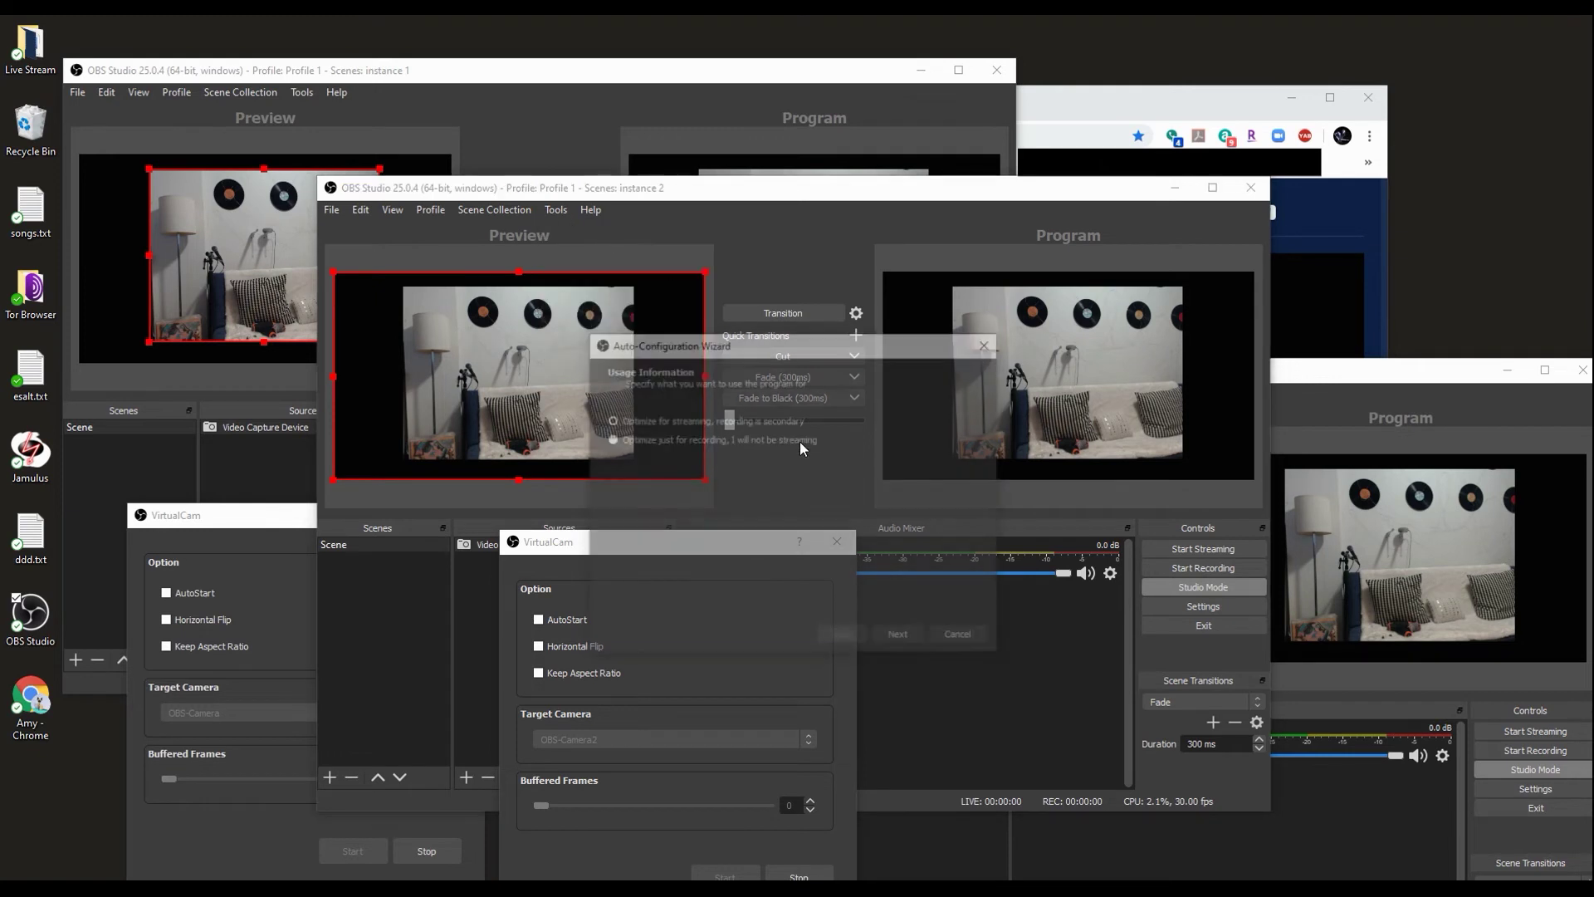
click(900, 636)
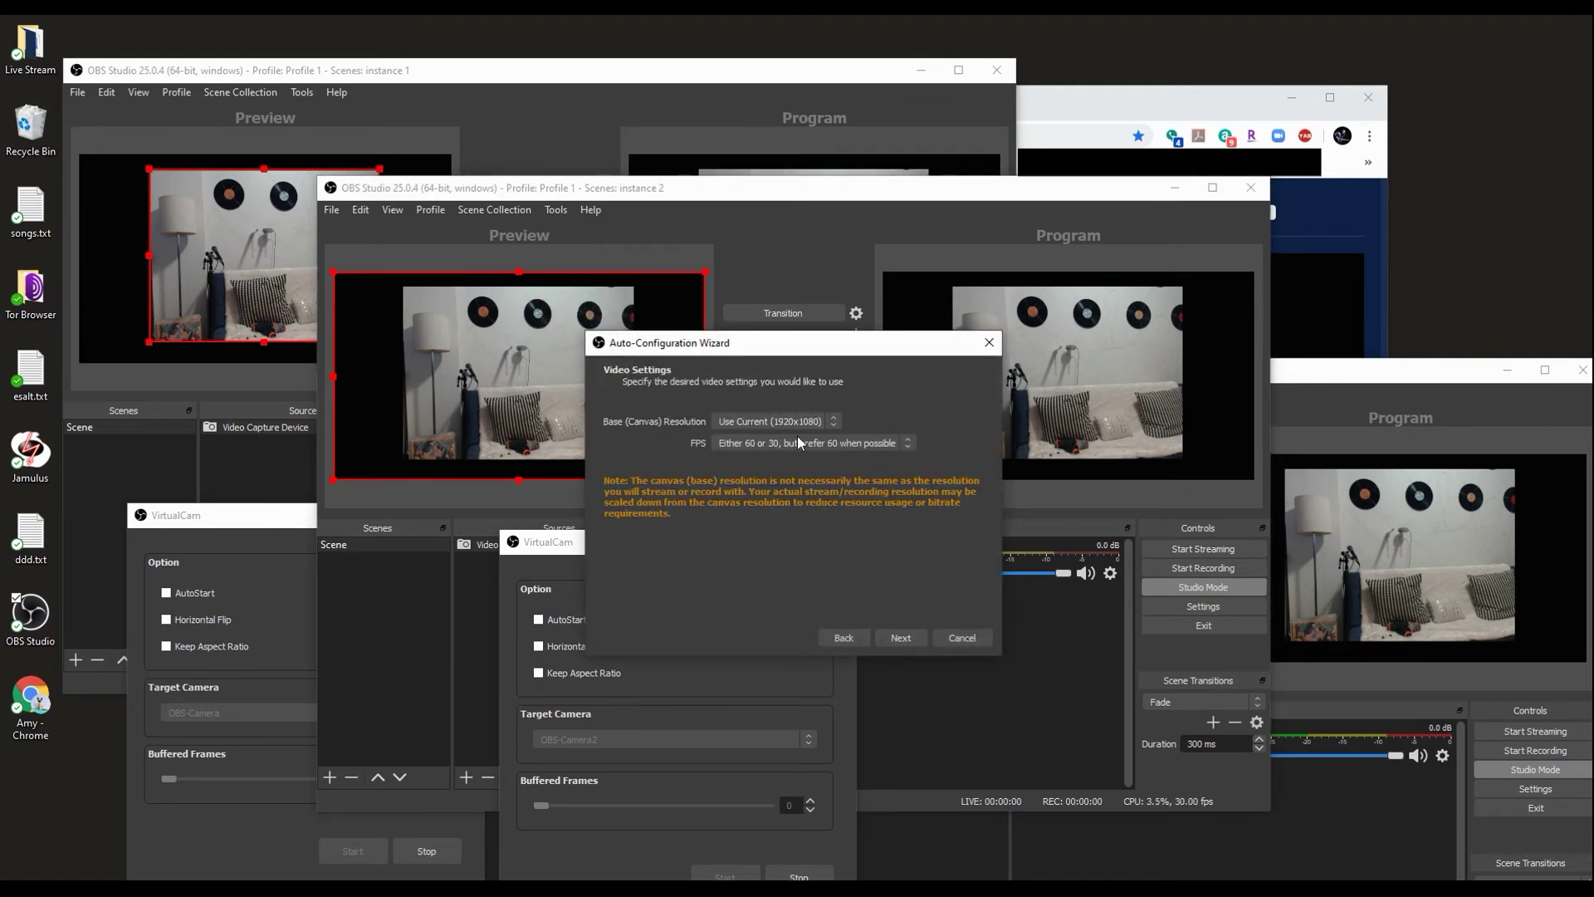
click(898, 636)
click(764, 428)
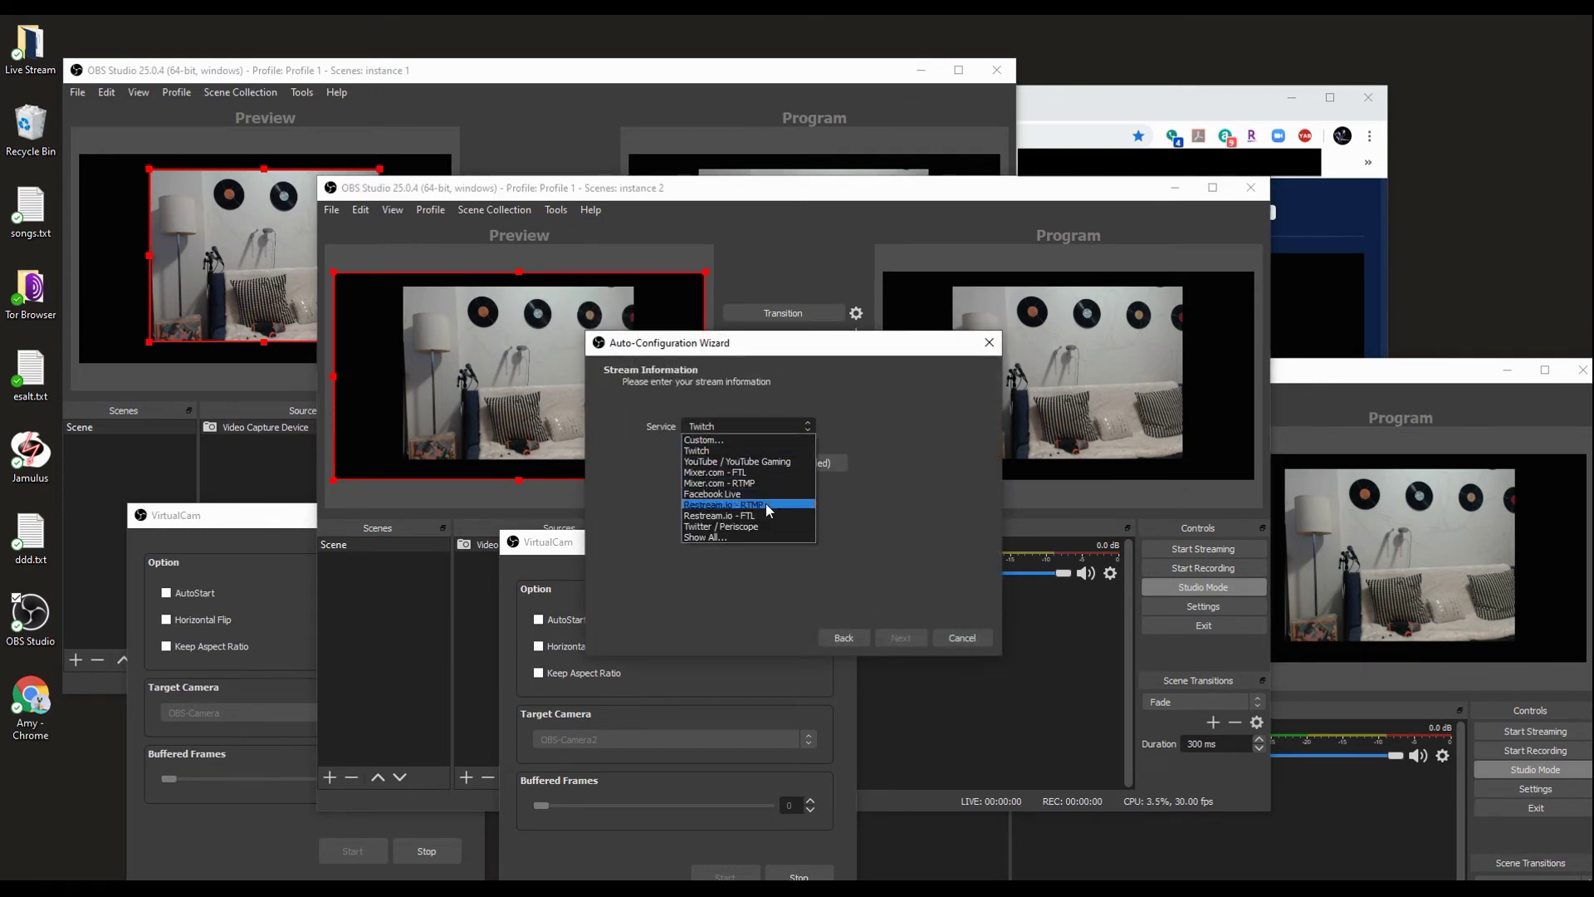
click(775, 493)
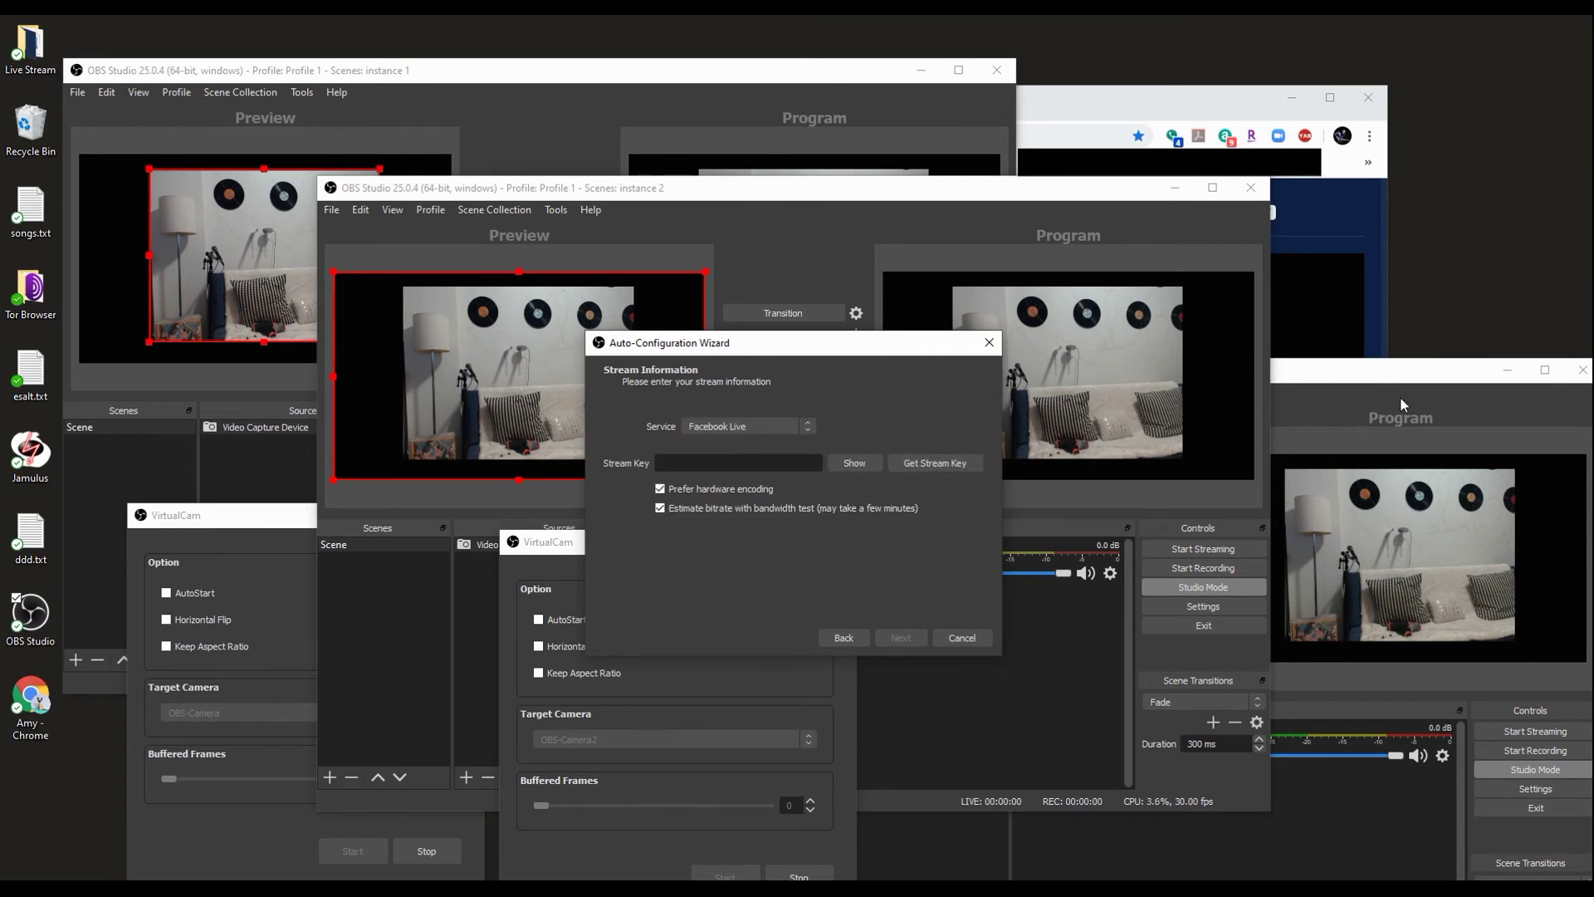
Run instance 3's Auto-Configuration Wizard and choose Restream.io - RTMP as the service
click(1415, 372)
click(891, 397)
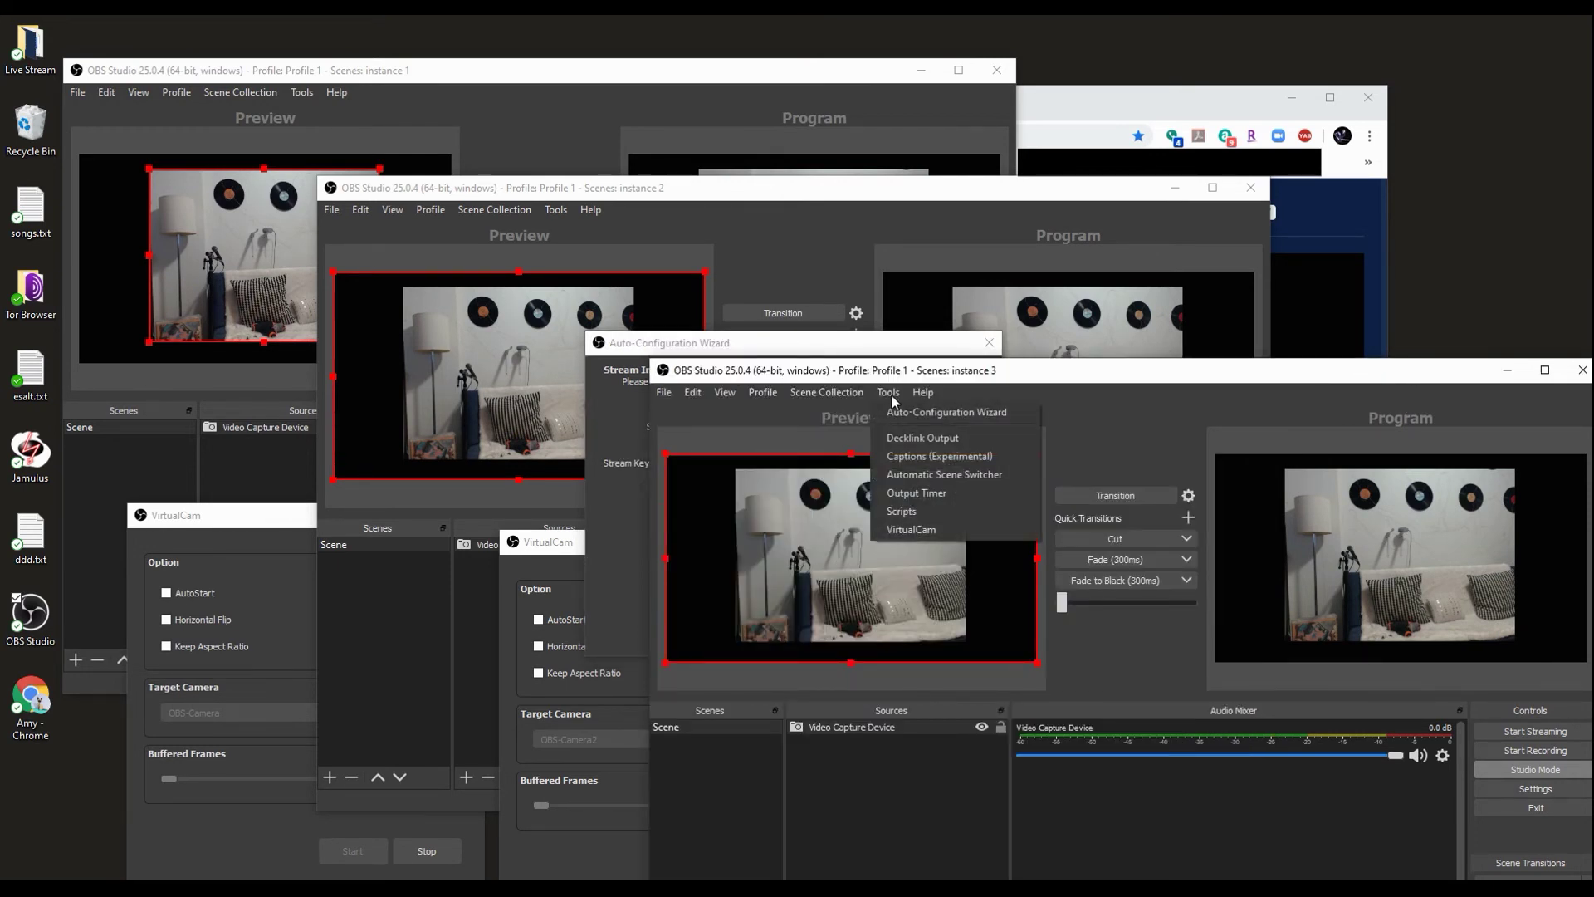
click(973, 417)
click(1233, 820)
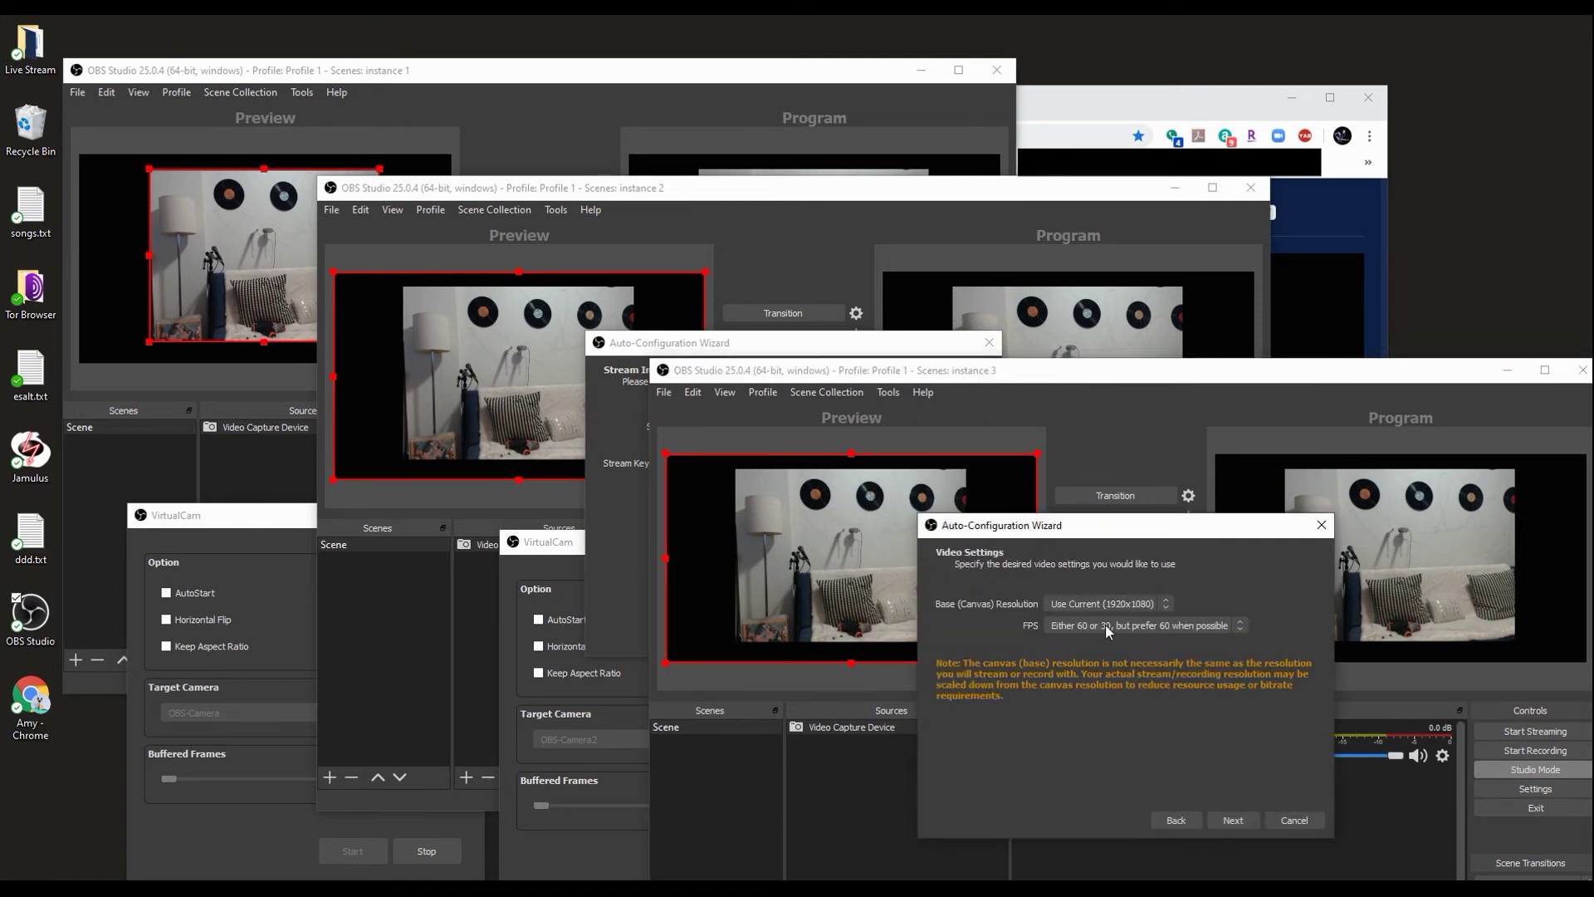
click(1233, 820)
click(1098, 611)
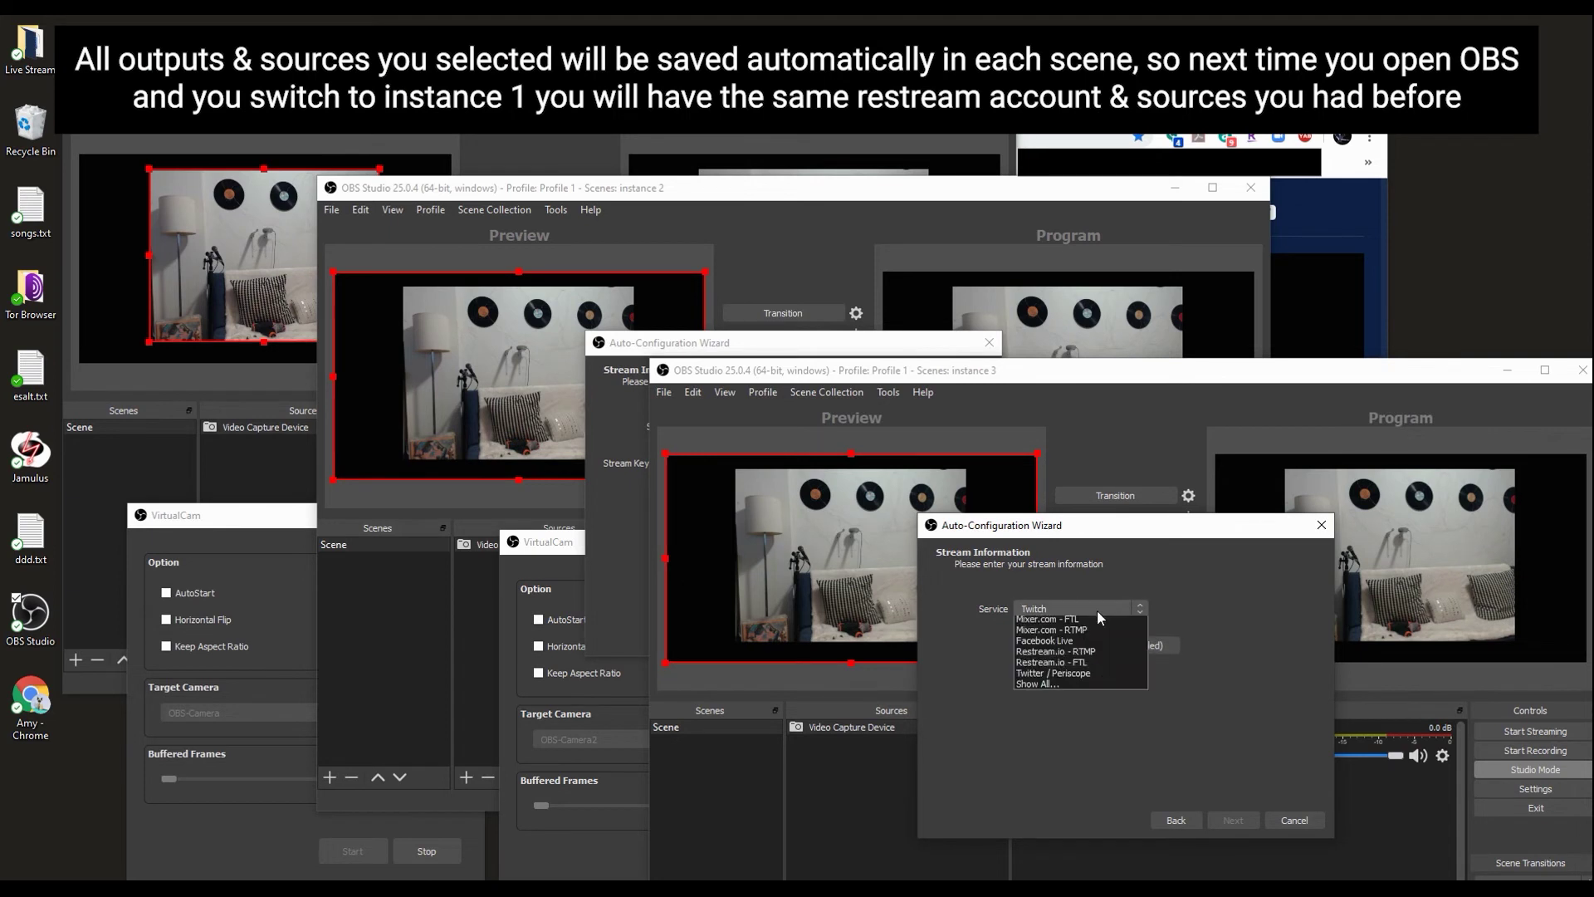
click(1081, 689)
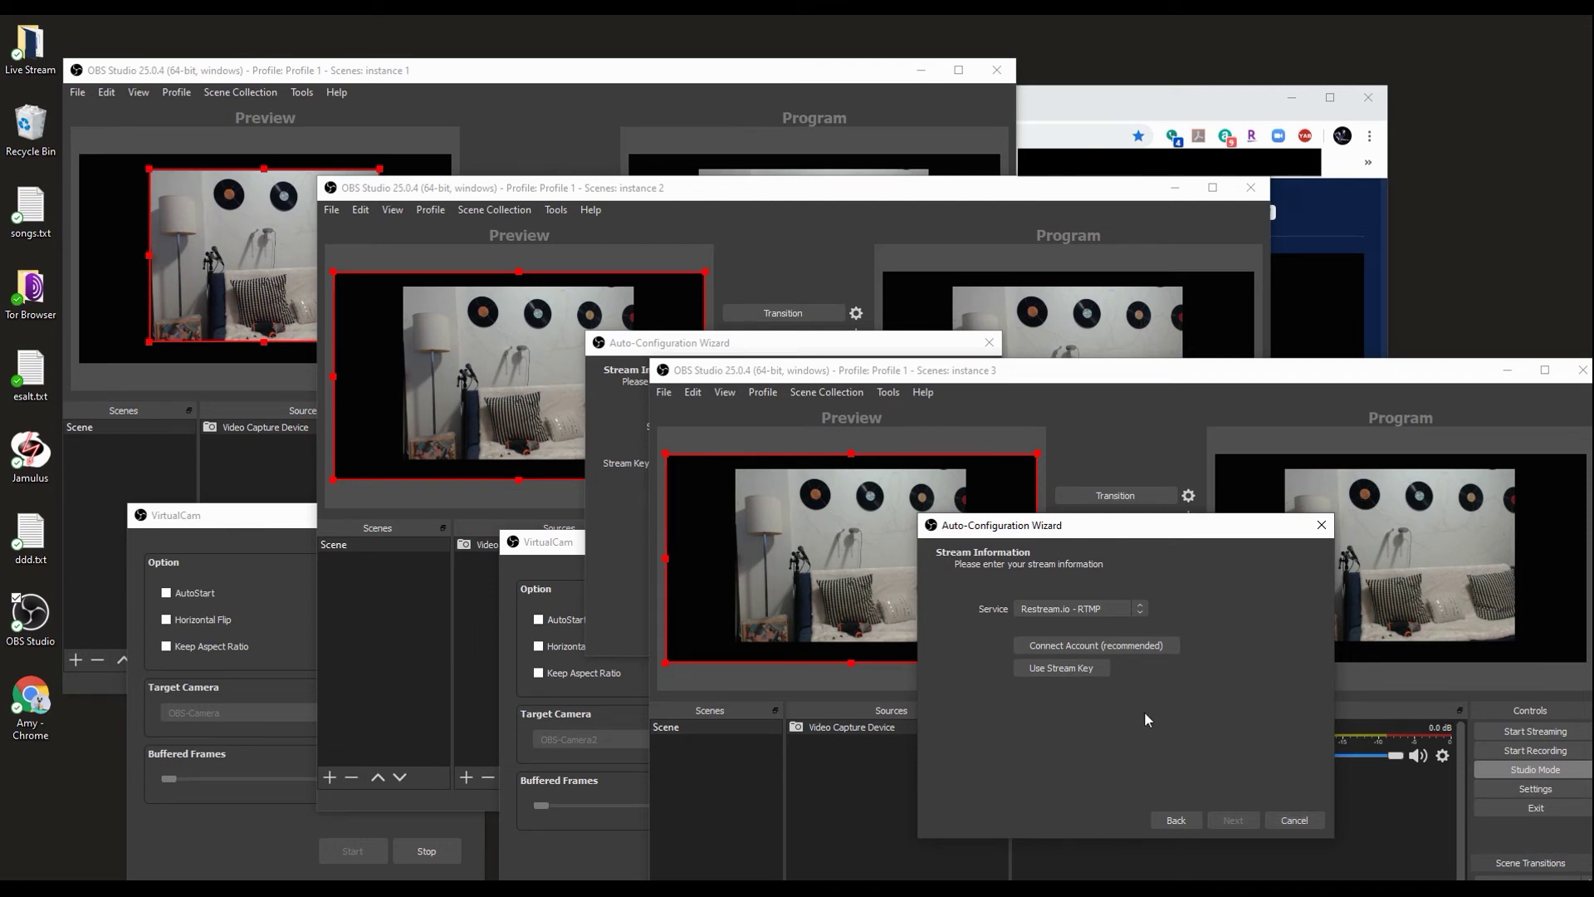
Dismiss instance 3's wizard, move its window up-left, and bring instance 1 to the front
key(Escape)
drag(1053, 384, 1018, 265)
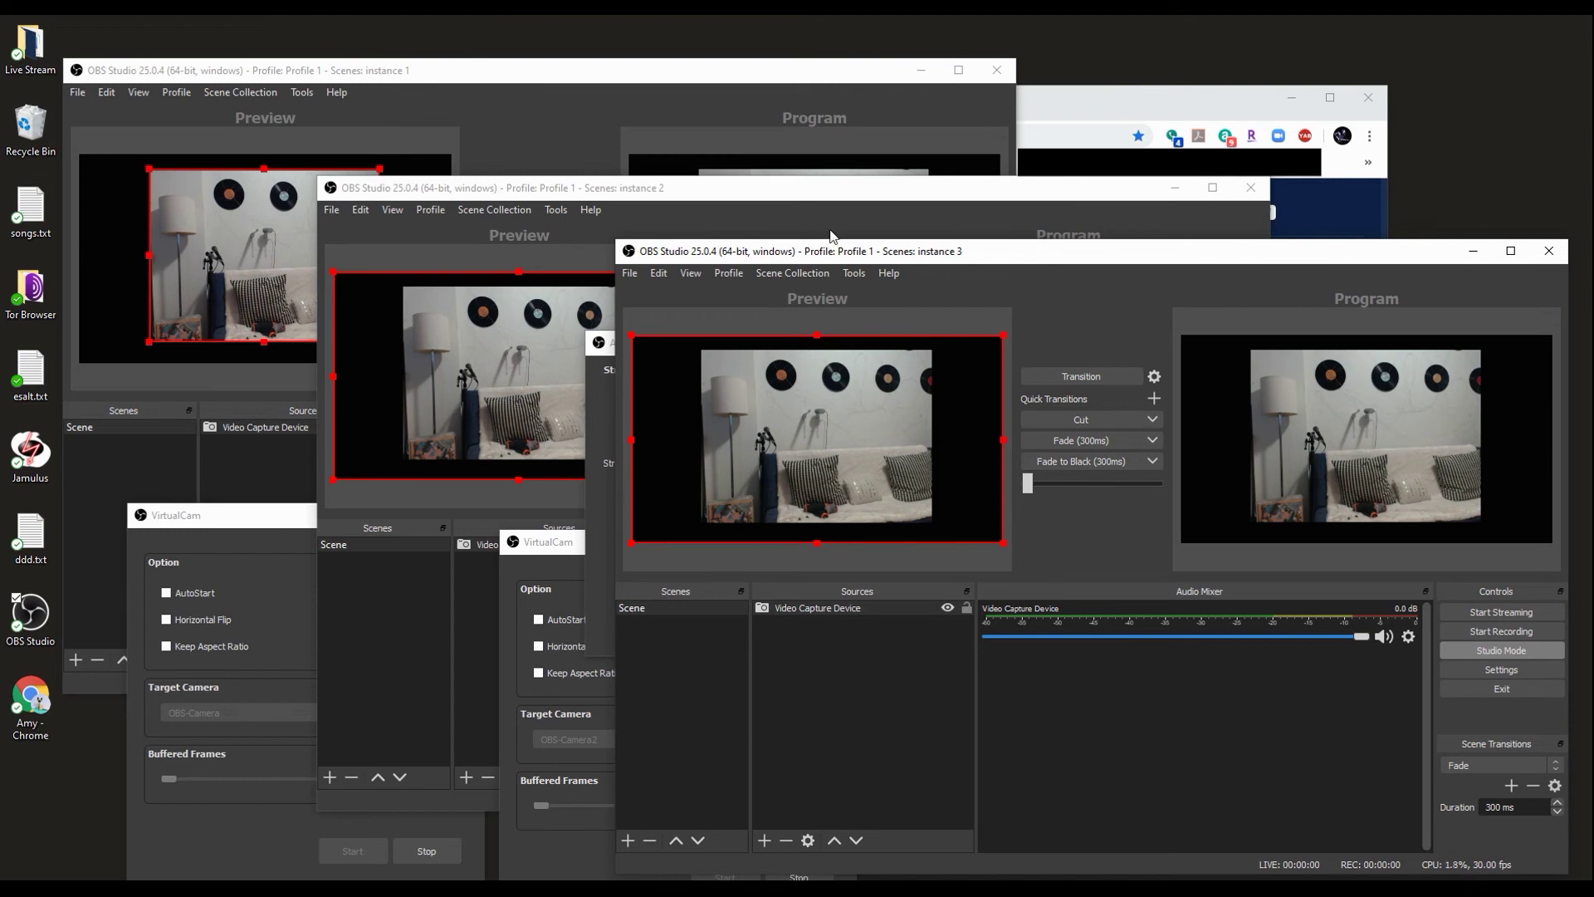
click(292, 455)
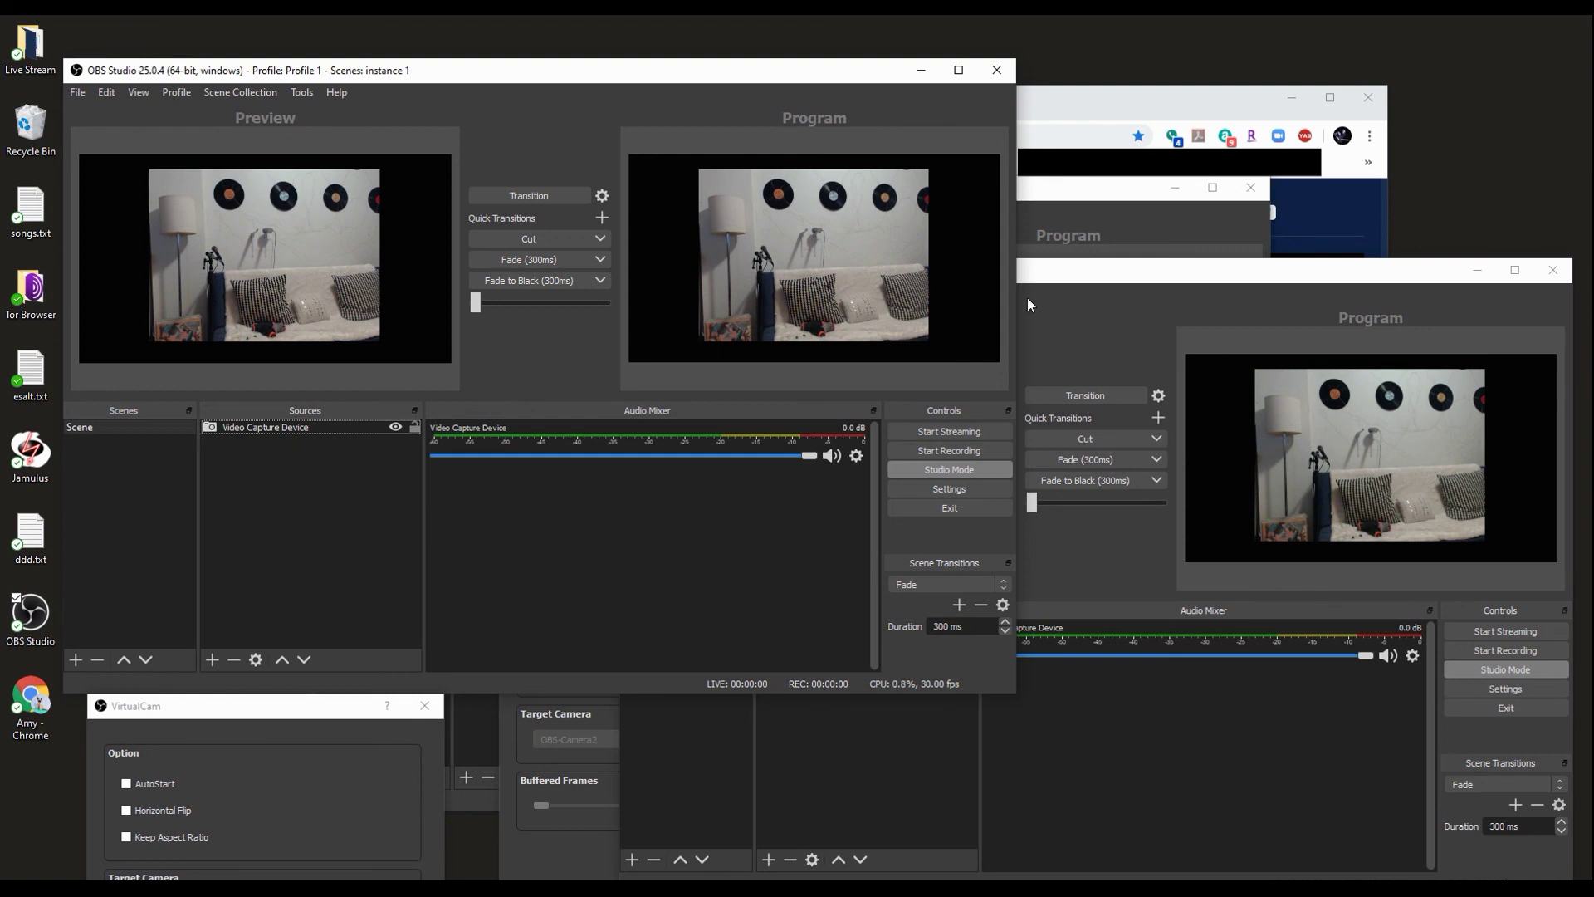
Bring instance 3 forward and resize its webcam source to fill the Preview canvas
click(1065, 280)
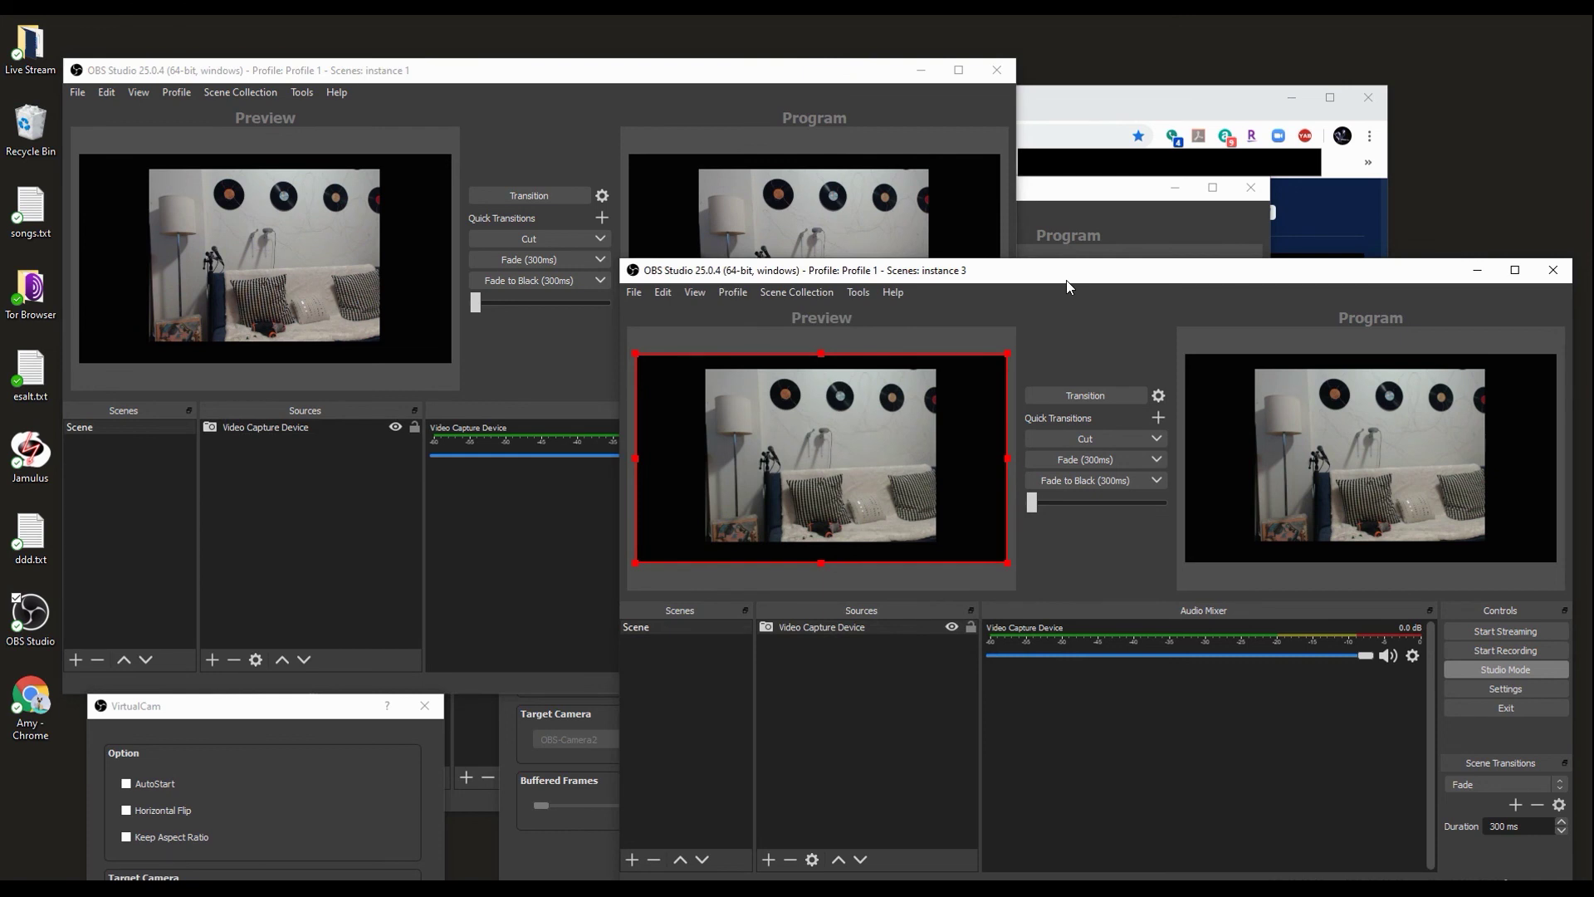
drag(1008, 458, 989, 564)
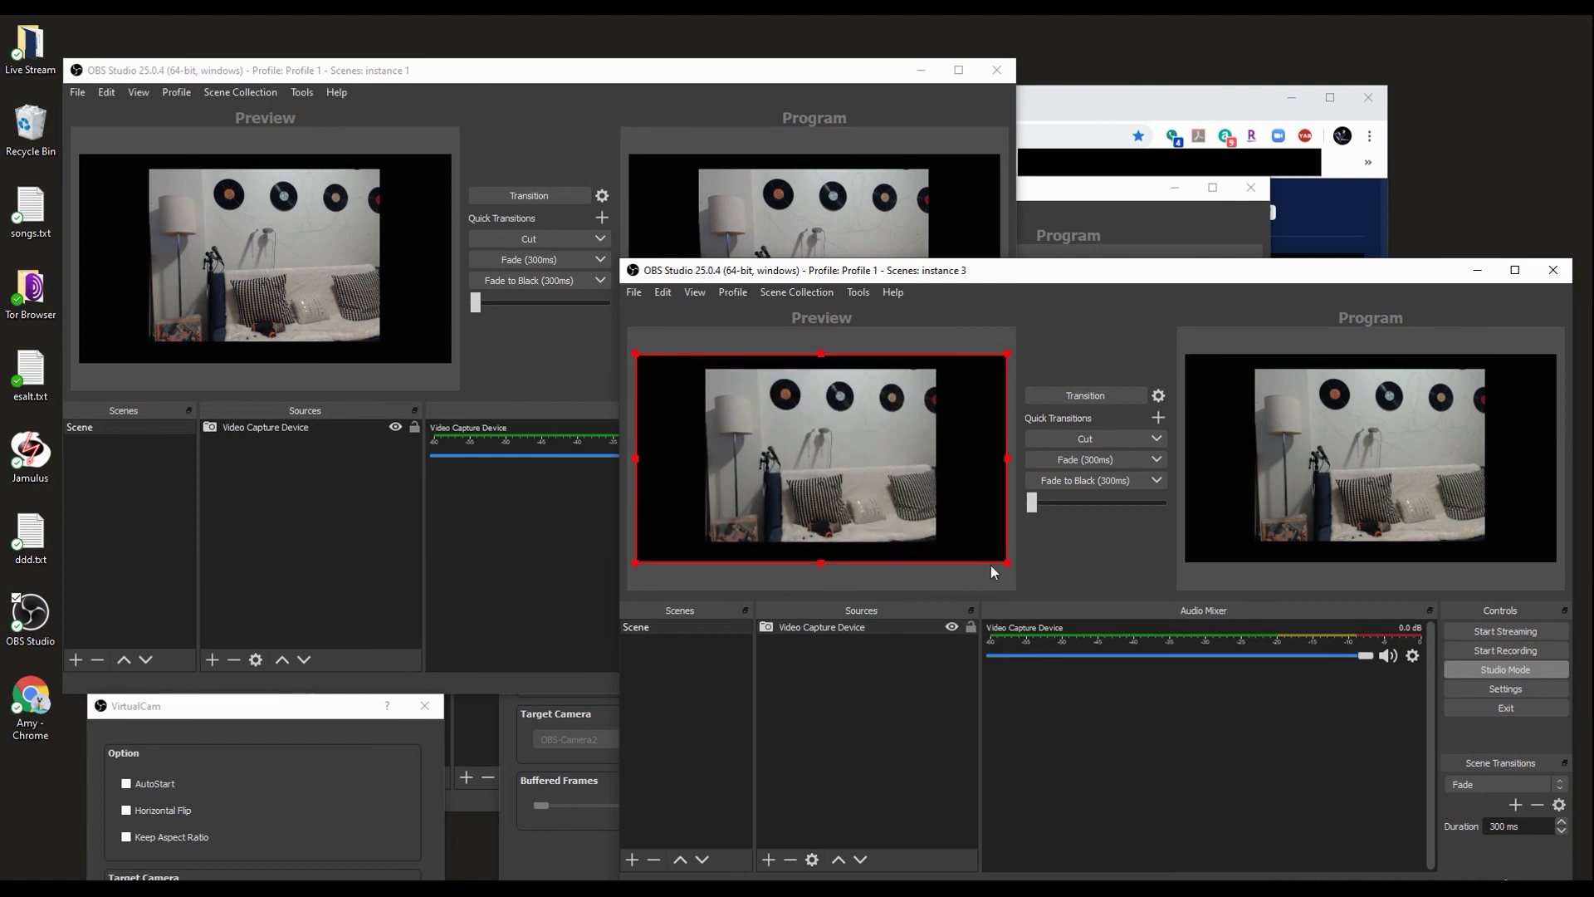